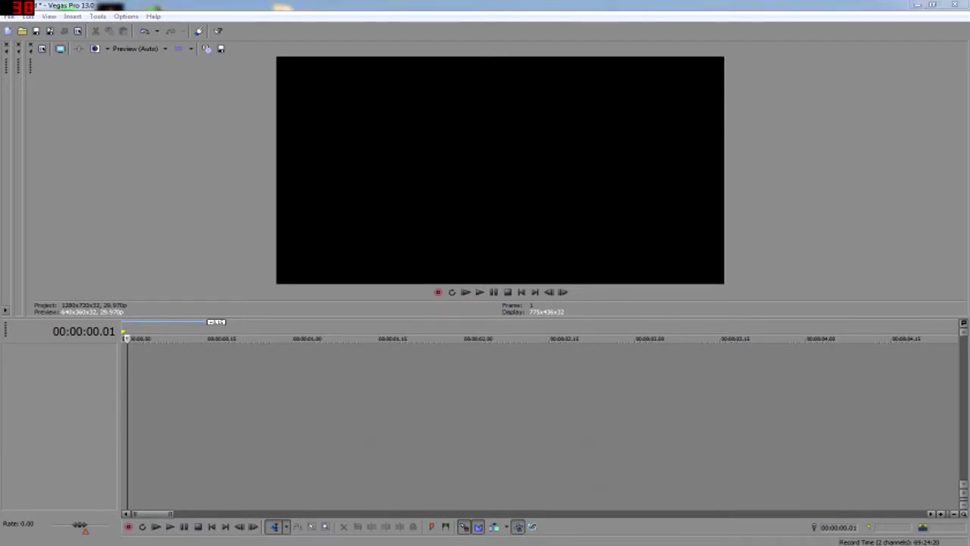
Add the two Blender screen recordings to the start of the timeline and play across the video gap where they meet
{"action": "left_click_drag", "start_coordinate": [810, 252], "coordinate": [126, 380]}
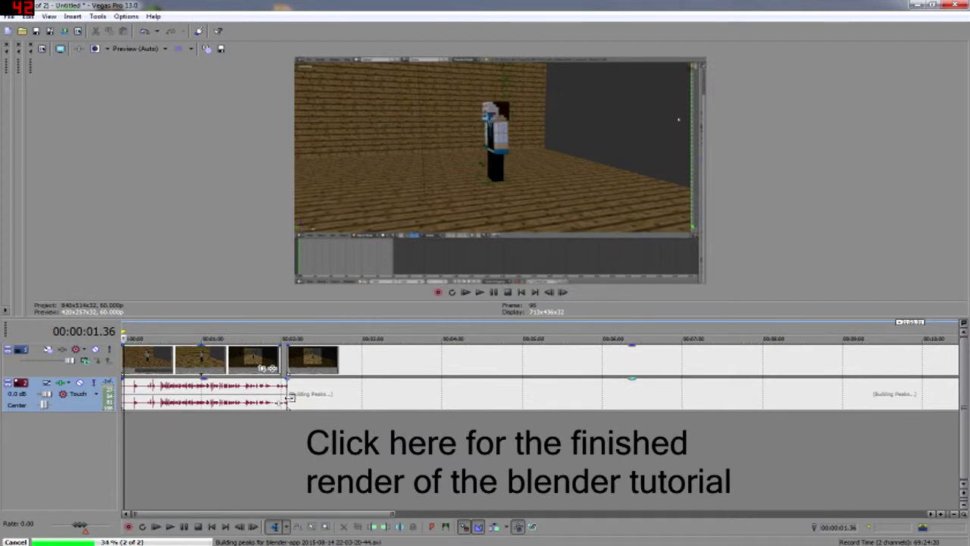
{"action": "left_click", "coordinate": [281, 422]}
{"action": "scroll", "coordinate": [281, 422], "scroll_direction": "up", "scroll_amount": 4}
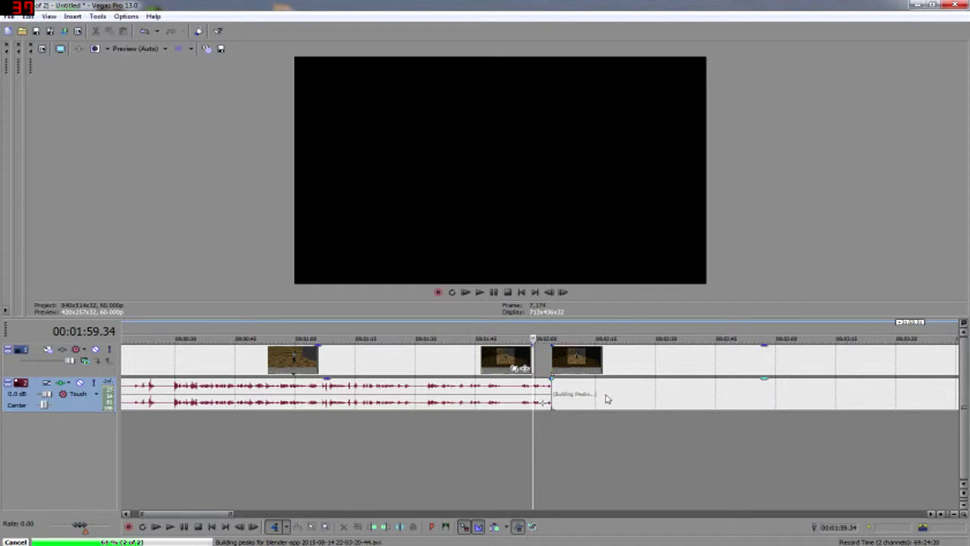
{"action": "left_click", "coordinate": [509, 358]}
{"action": "key", "text": "space"}
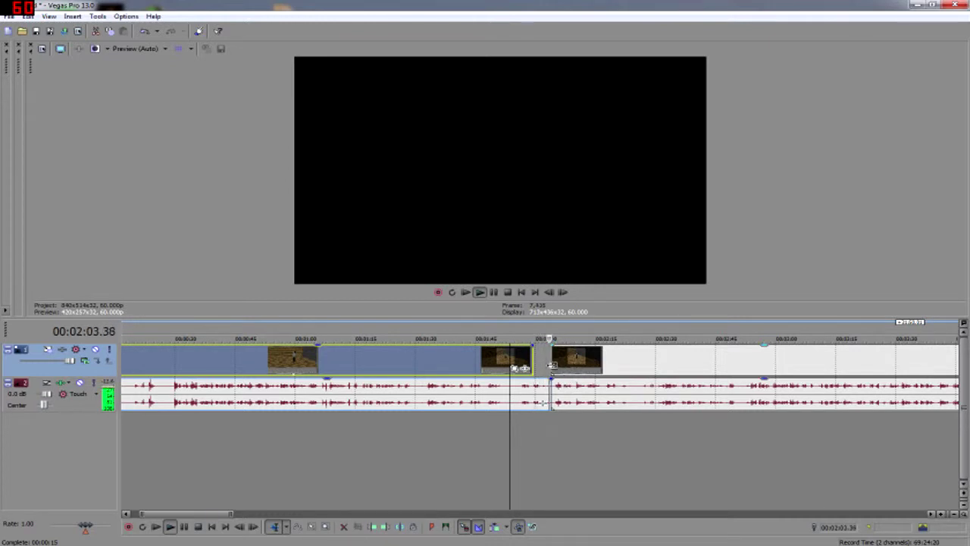
{"action": "key", "text": "space"}
{"action": "scroll", "coordinate": [542, 387], "scroll_direction": "down", "scroll_amount": 3}
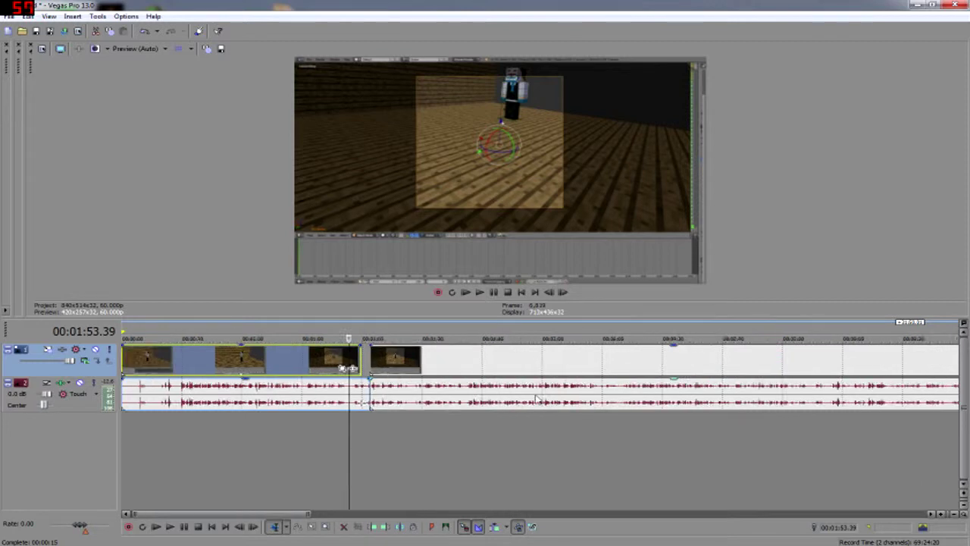
Play the end of the second clip around 00:30:58 to examine where its video stops relative to its audio
{"action": "scroll", "coordinate": [346, 402], "scroll_direction": "down", "scroll_amount": 2}
{"action": "scroll", "coordinate": [348, 407], "scroll_direction": "up", "scroll_amount": 2}
{"action": "scroll", "coordinate": [348, 410], "scroll_direction": "up", "scroll_amount": 2}
{"action": "scroll", "coordinate": [345, 420], "scroll_direction": "down", "scroll_amount": 4}
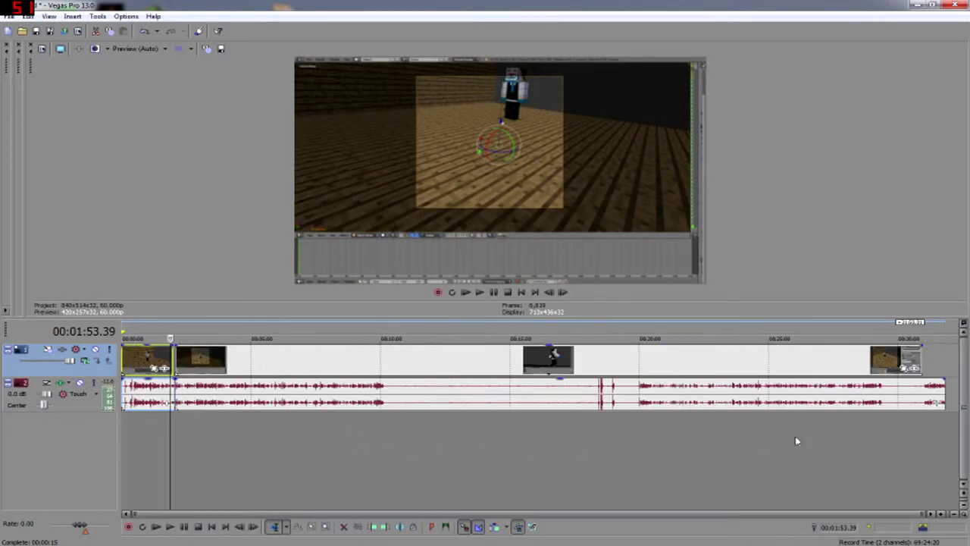
{"action": "left_click", "coordinate": [913, 432]}
{"action": "key", "text": "space"}
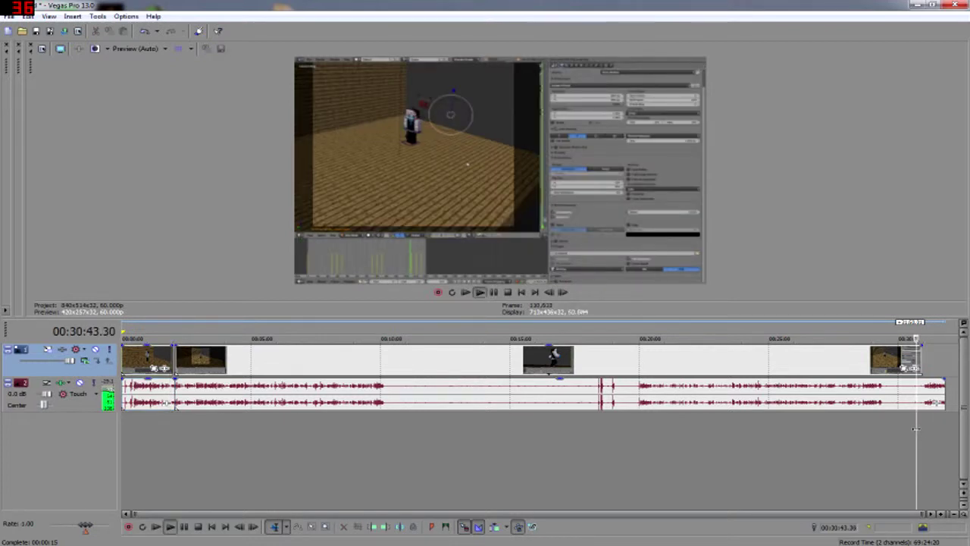
{"action": "left_click", "coordinate": [923, 422]}
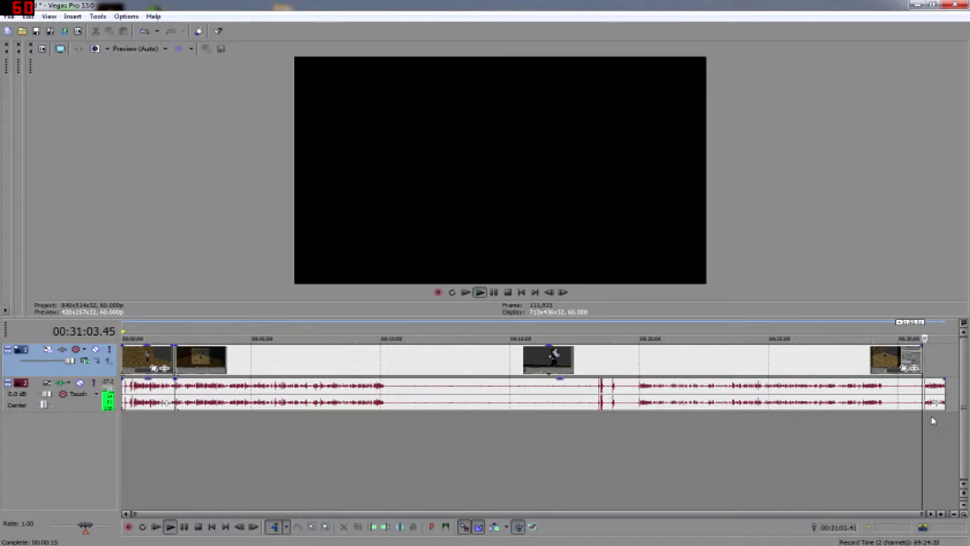
{"action": "key", "text": "space"}
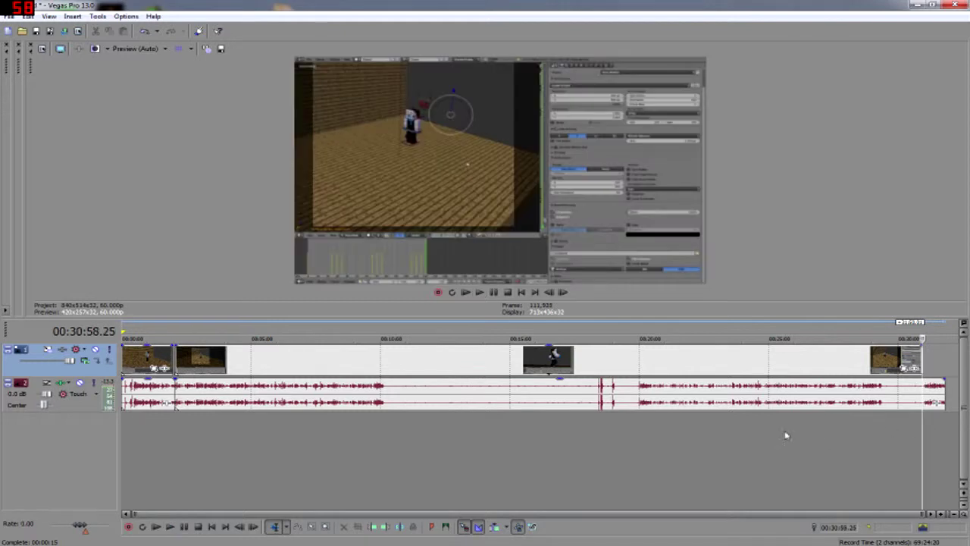
{"action": "scroll", "coordinate": [259, 453], "scroll_direction": "up", "scroll_amount": 5}
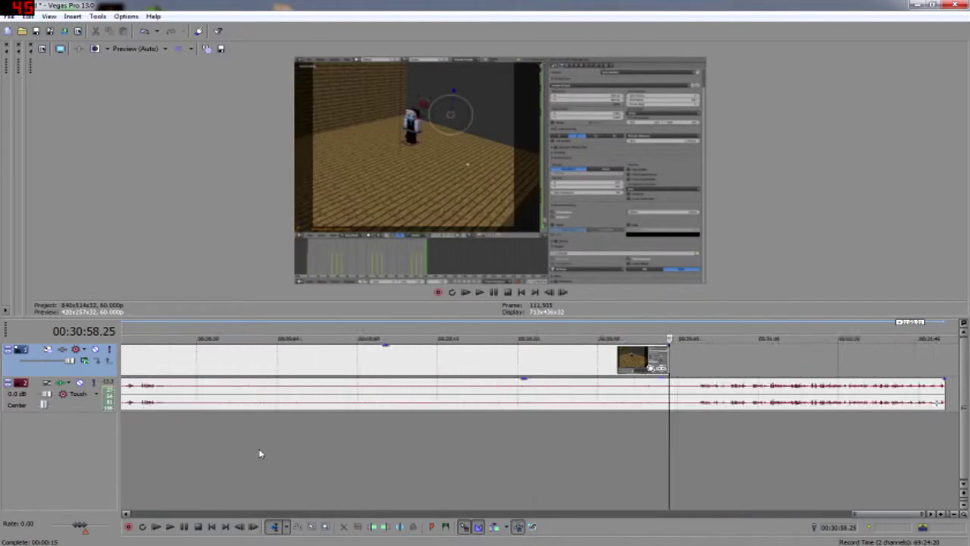
{"action": "scroll", "coordinate": [260, 454], "scroll_direction": "down", "scroll_amount": 10}
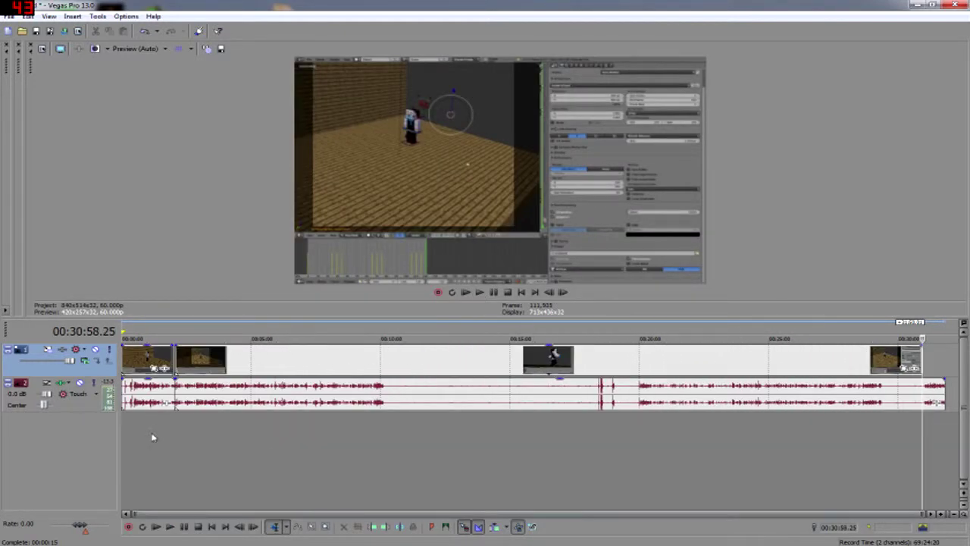
Turn off Maintain aspect ratio in the properties of the first video clip
{"action": "left_click", "coordinate": [128, 424]}
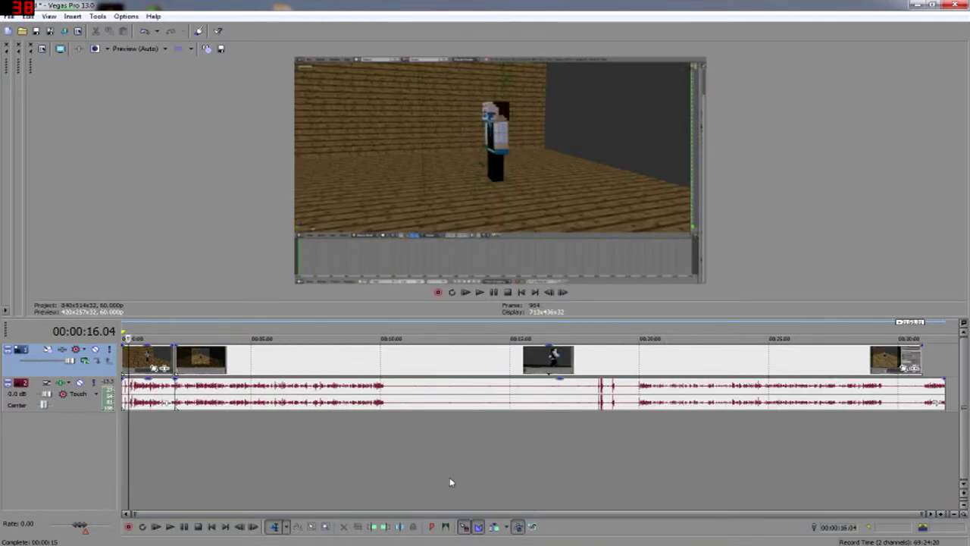
{"action": "left_click", "coordinate": [144, 359]}
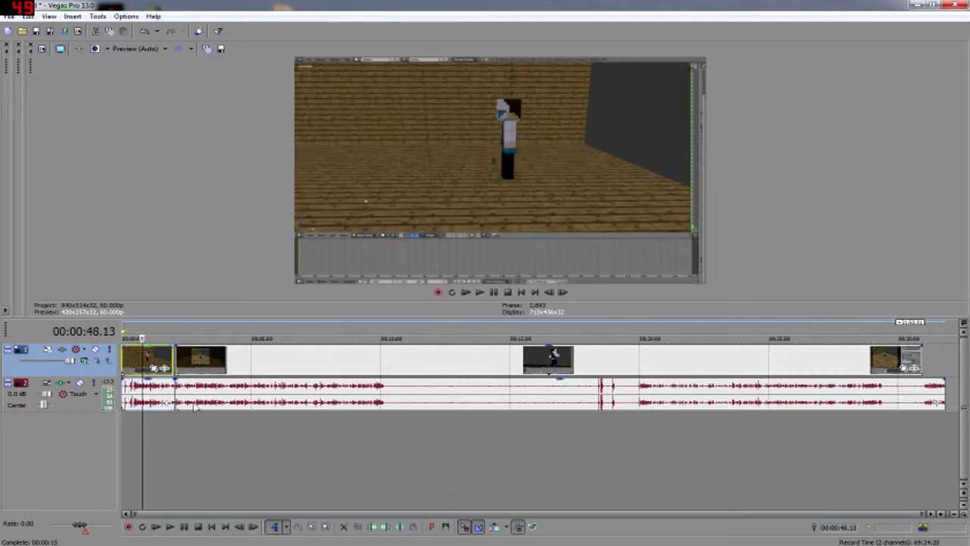
{"action": "right_click", "coordinate": [149, 357]}
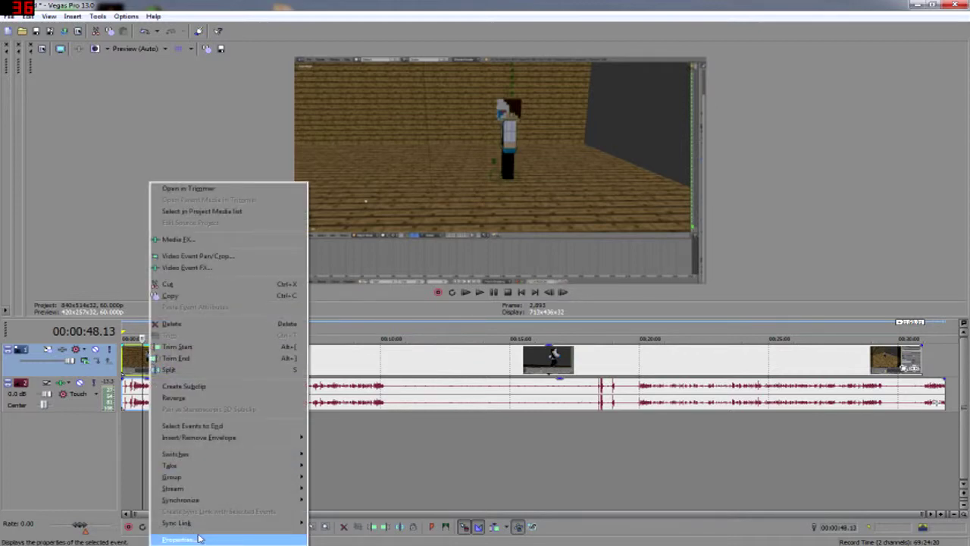
{"action": "left_click", "coordinate": [179, 538]}
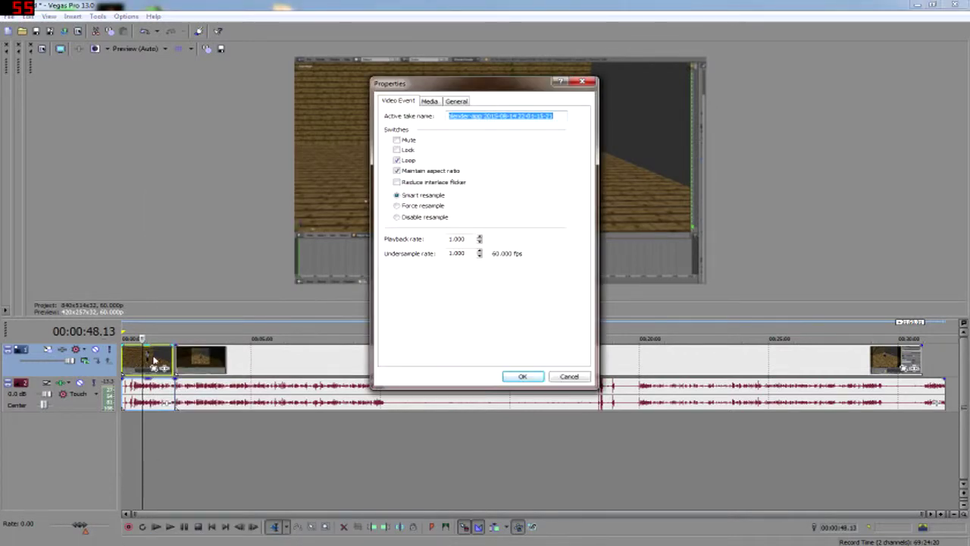
{"action": "left_click", "coordinate": [414, 174]}
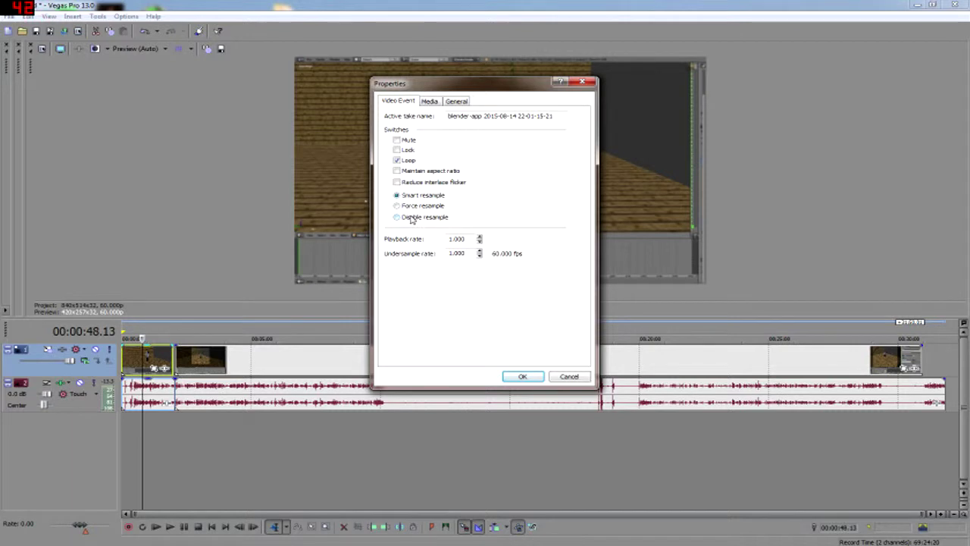
{"action": "left_click", "coordinate": [522, 376]}
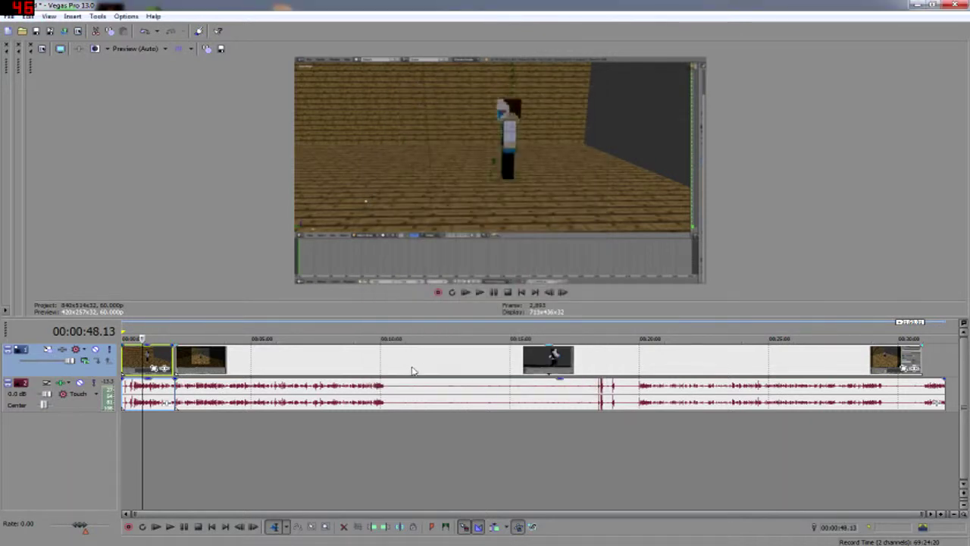
Turn off Maintain aspect ratio in the properties of the long second video clip
{"action": "left_click", "coordinate": [407, 368]}
{"action": "right_click", "coordinate": [407, 369]}
{"action": "left_click", "coordinate": [436, 358]}
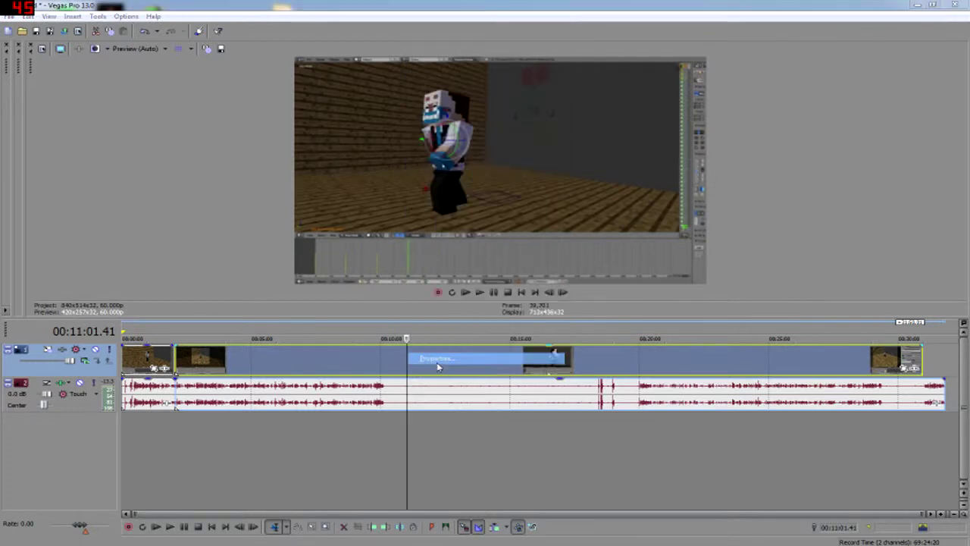
{"action": "left_click", "coordinate": [411, 173]}
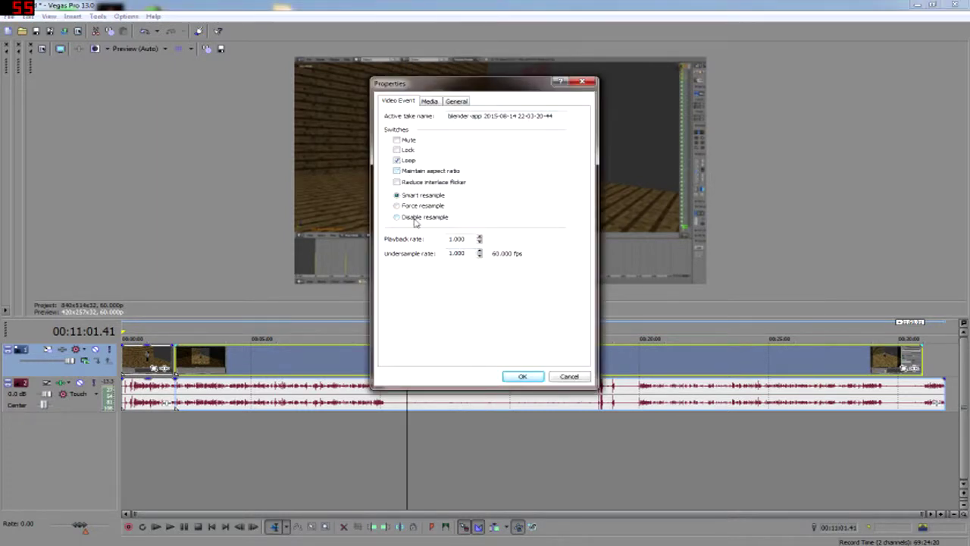
{"action": "left_click", "coordinate": [522, 376]}
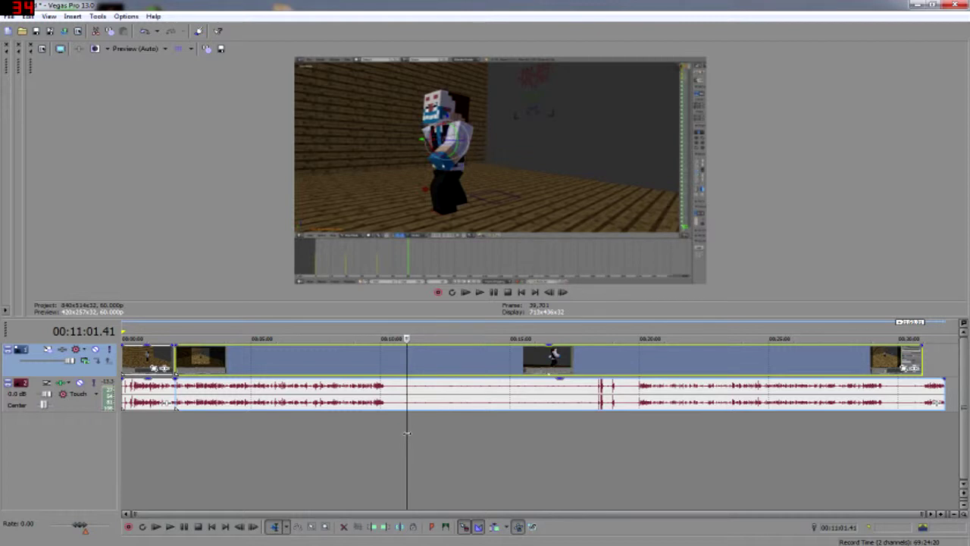
Try splitting the second clip at 00:11:01.41 and moving its two parts apart, and undo these edits
{"action": "key", "text": "s"}
{"action": "left_click_drag", "start_coordinate": [453, 360], "coordinate": [497, 361]}
{"action": "left_click_drag", "start_coordinate": [341, 361], "coordinate": [358, 361]}
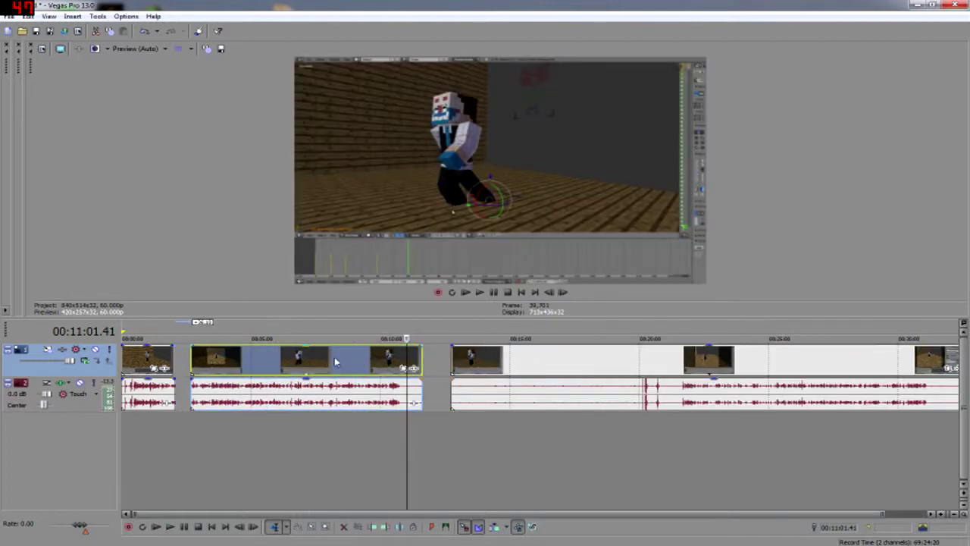
{"action": "key", "text": "ctrl+z"}
{"action": "key", "text": "ctrl+z"}
{"action": "key", "text": "ctrl+z"}
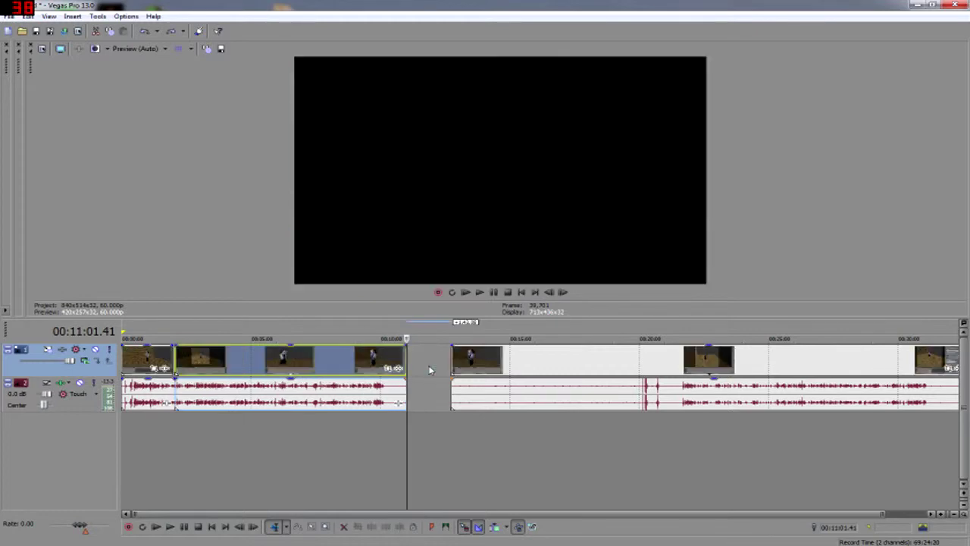
Move the second clip later on the timeline to about 00:02:50, leaving the first clip at the project start
{"action": "left_click", "coordinate": [174, 433]}
{"action": "scroll", "coordinate": [258, 415], "scroll_direction": "up", "scroll_amount": 5}
{"action": "left_click_drag", "start_coordinate": [584, 372], "coordinate": [773, 371]}
{"action": "left_click_drag", "start_coordinate": [421, 370], "coordinate": [499, 371]}
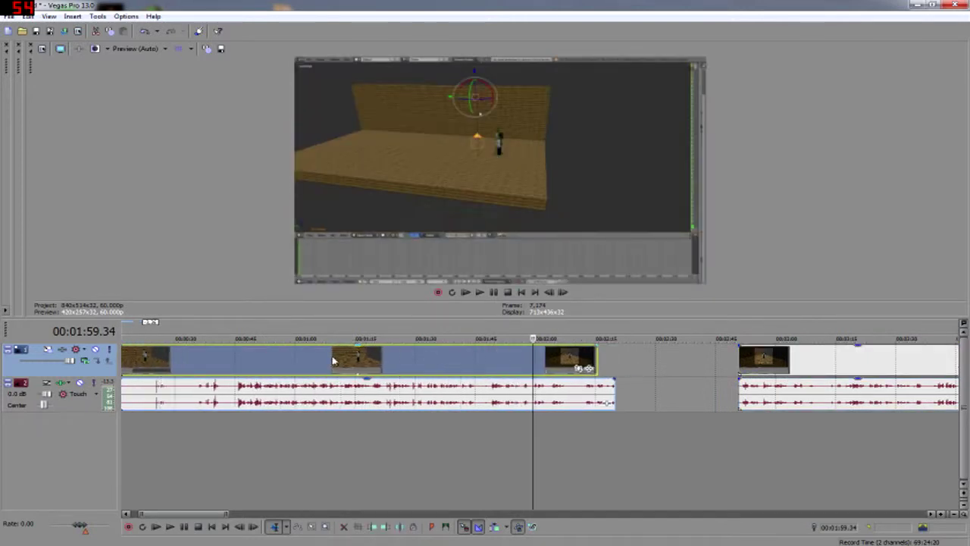
{"action": "key", "text": "ctrl+z"}
Play the first clip's audio from about 00:00:19 to examine the noise before the speech begins
{"action": "scroll", "coordinate": [197, 440], "scroll_direction": "down", "scroll_amount": 8}
{"action": "left_click", "coordinate": [124, 437]}
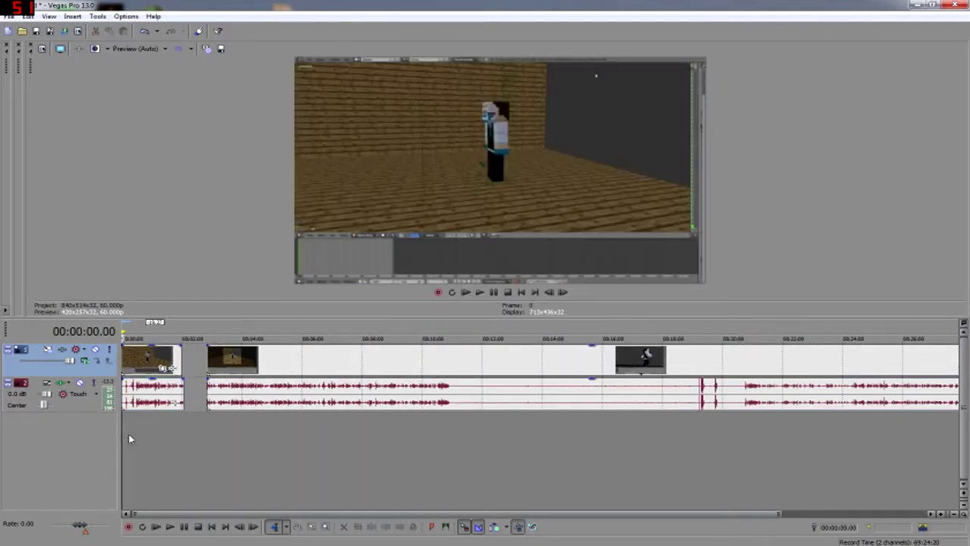
{"action": "scroll", "coordinate": [163, 438], "scroll_direction": "up", "scroll_amount": 6}
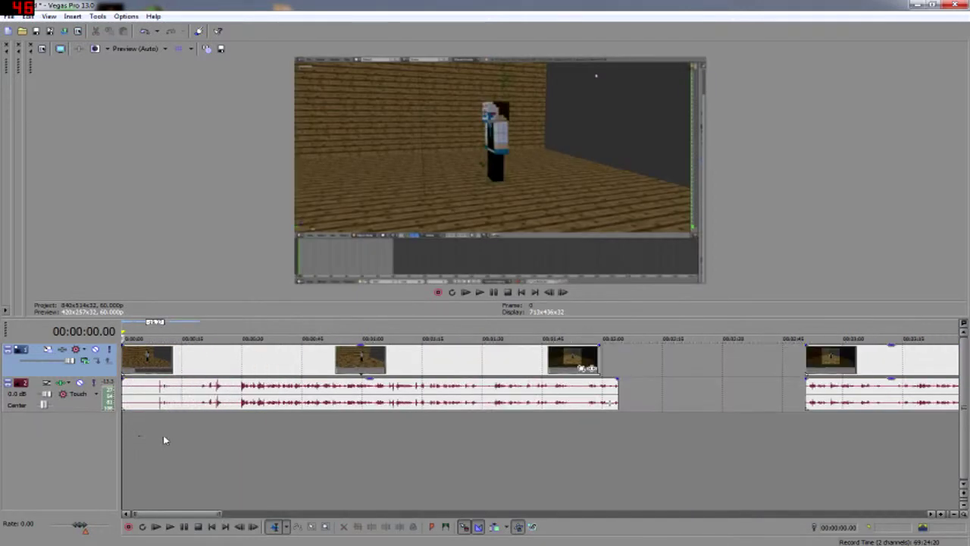
{"action": "left_click", "coordinate": [199, 399]}
{"action": "left_click", "coordinate": [201, 398]}
{"action": "left_click", "coordinate": [201, 397]}
{"action": "left_click", "coordinate": [197, 399]}
{"action": "left_click", "coordinate": [198, 399]}
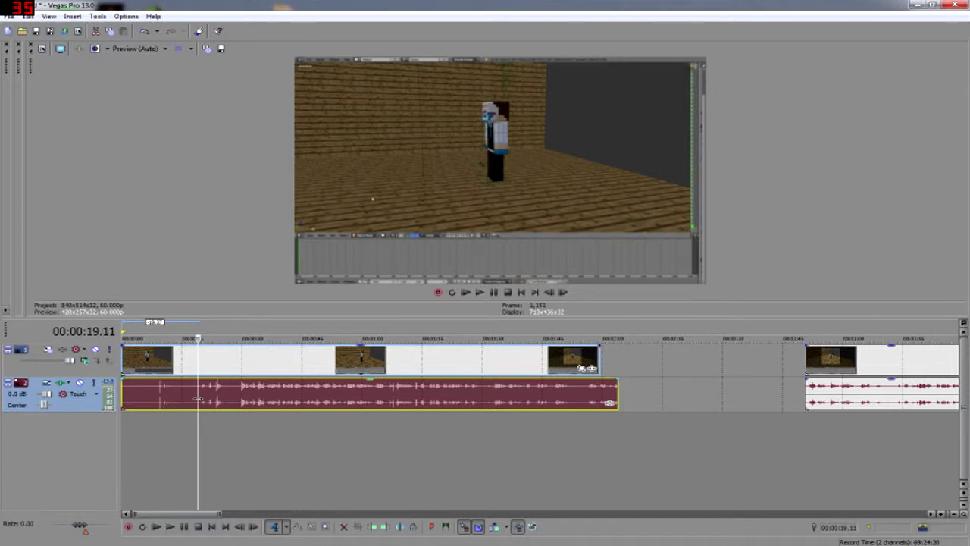
{"action": "left_click", "coordinate": [200, 400]}
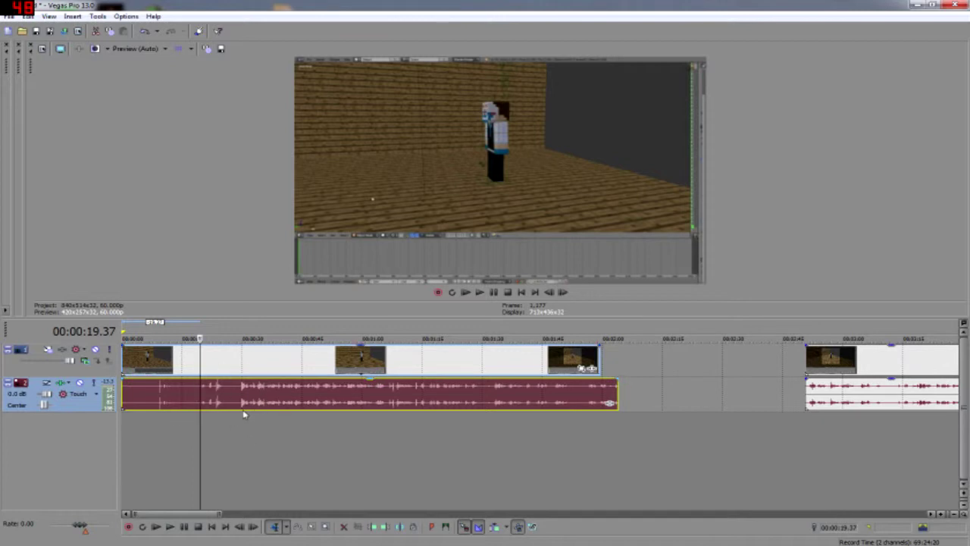
{"action": "key", "text": "space"}
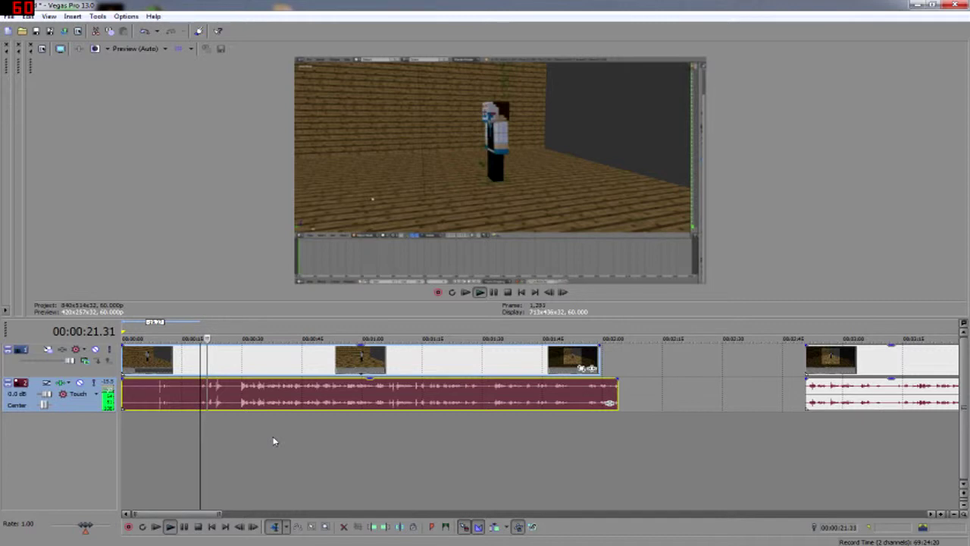
{"action": "key", "text": "space"}
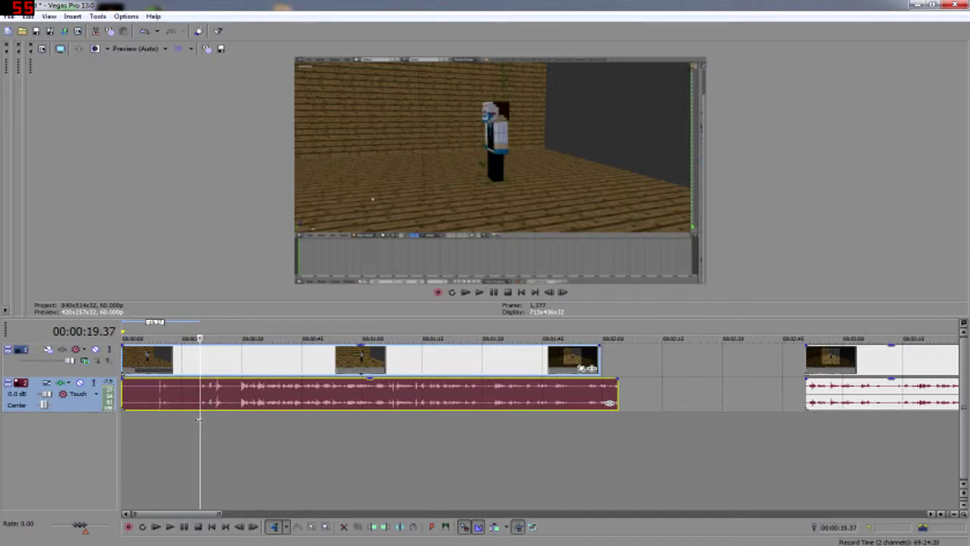
Find where the speech starts in the first clip, split it just before at 00:00:29.17, and select the part before the split
{"action": "left_click_drag", "start_coordinate": [200, 420], "coordinate": [238, 421]}
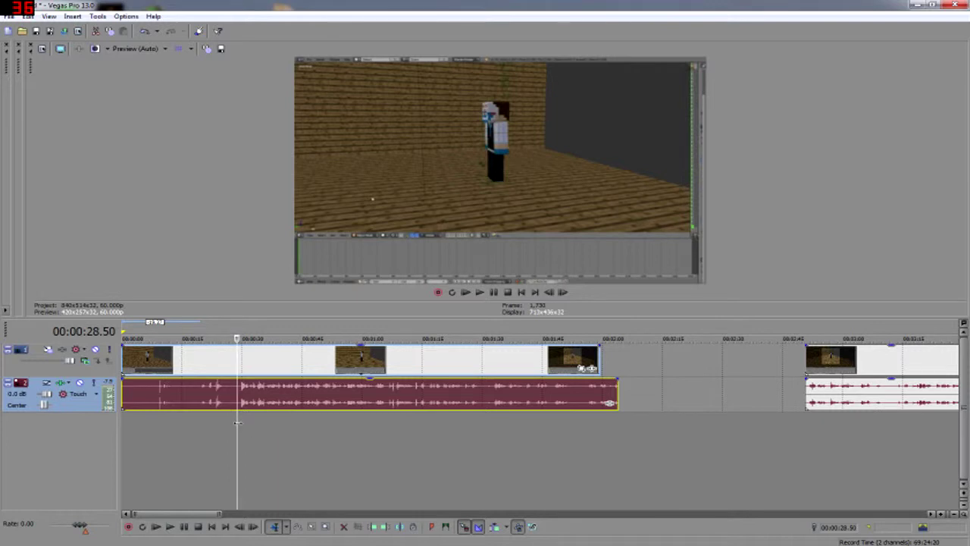
{"action": "key", "text": "space"}
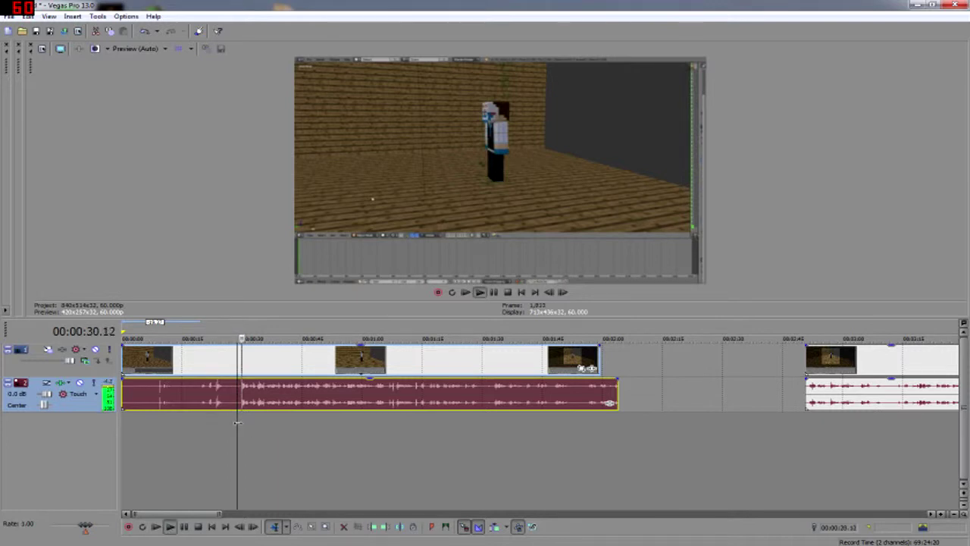
{"action": "key", "text": "space"}
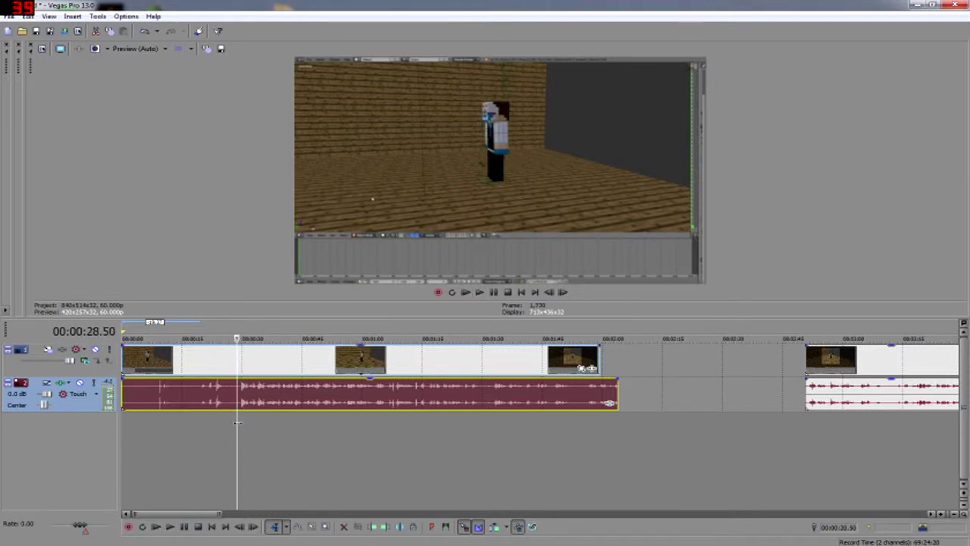
{"action": "left_click", "coordinate": [240, 421]}
{"action": "scroll", "coordinate": [241, 423], "scroll_direction": "up", "scroll_amount": 5}
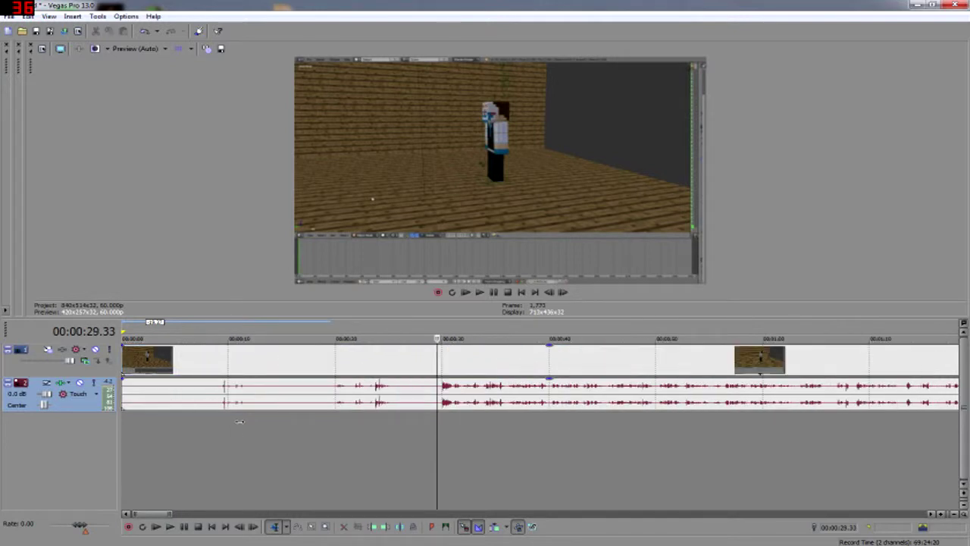
{"action": "key", "text": "space"}
{"action": "key", "text": "space"}
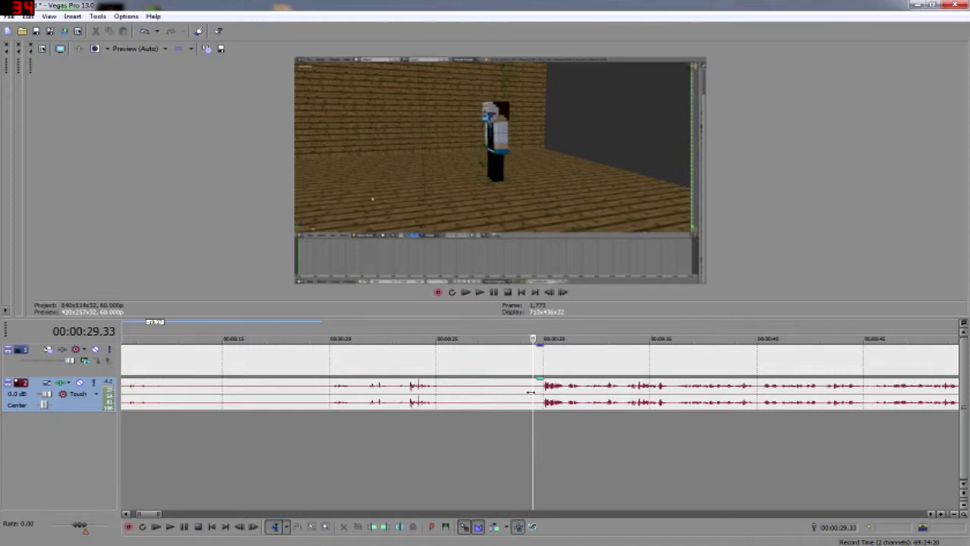
{"action": "left_click", "coordinate": [528, 392]}
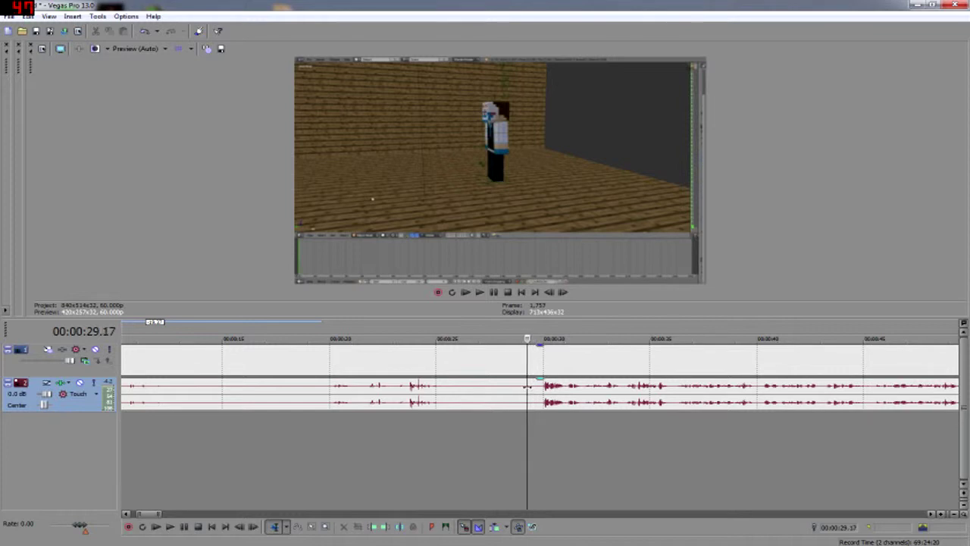
{"action": "key", "text": "s"}
{"action": "left_click", "coordinate": [460, 368]}
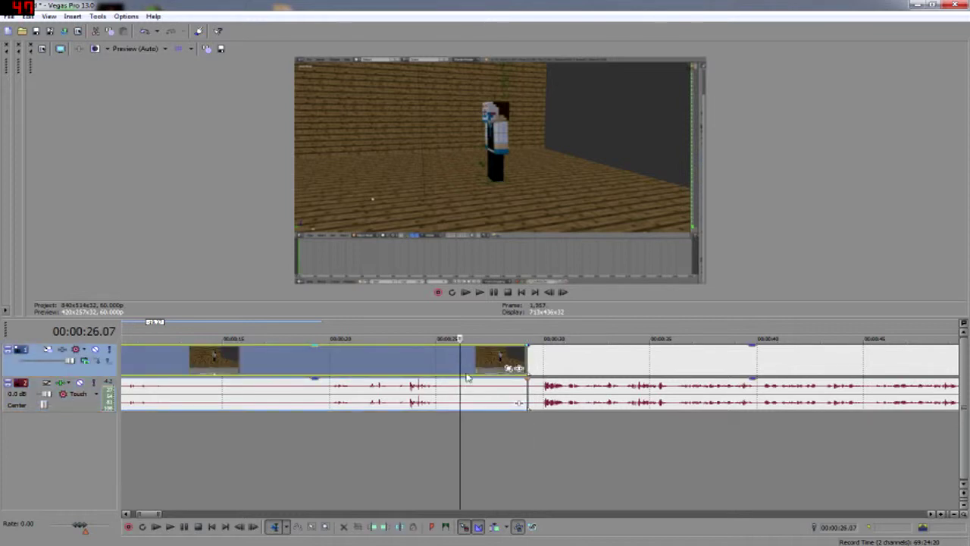
Delete the selected part before the split and move the rest of the first clip to the project start
{"action": "key", "text": "Delete"}
{"action": "left_click_drag", "start_coordinate": [629, 359], "coordinate": [28, 350]}
{"action": "scroll", "coordinate": [443, 368], "scroll_direction": "down", "scroll_amount": 9}
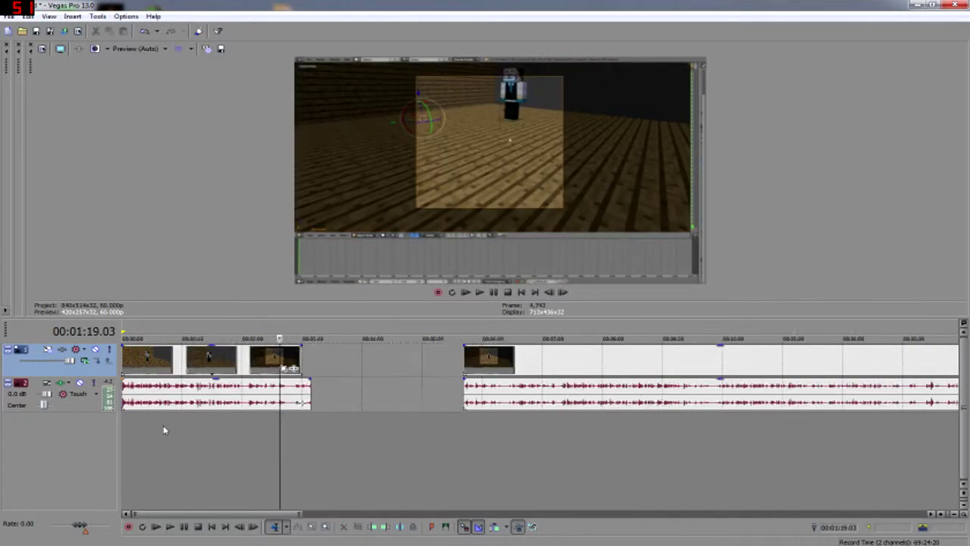
{"action": "scroll", "coordinate": [162, 429], "scroll_direction": "up", "scroll_amount": 3}
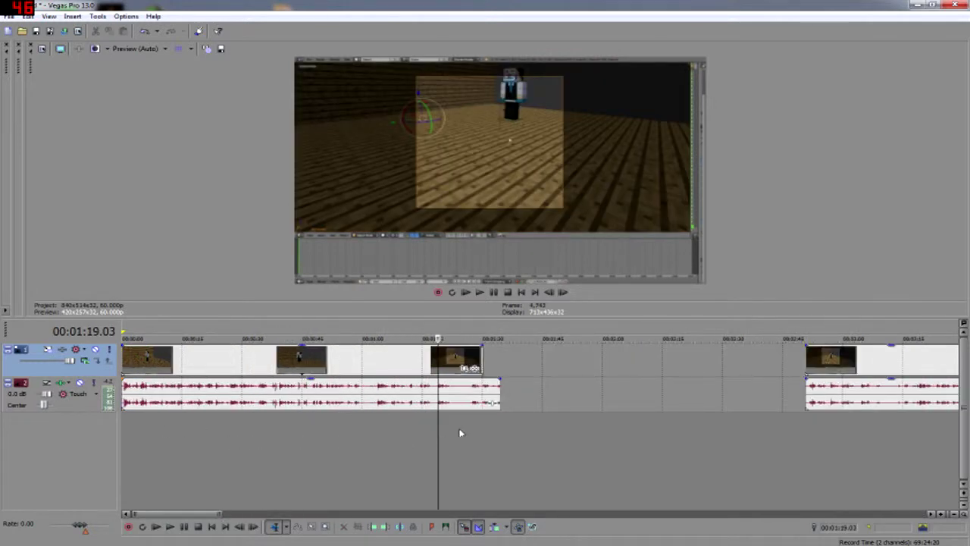
Play the last part of the first clip from 00:01:04.01 through to the end of its audio
{"action": "left_click", "coordinate": [382, 423]}
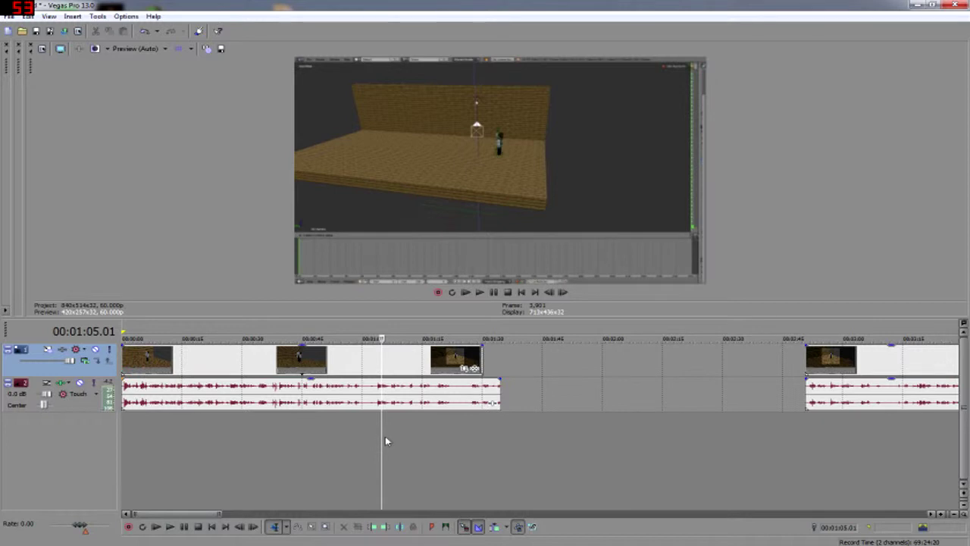
{"action": "left_click_drag", "start_coordinate": [382, 436], "coordinate": [377, 437]}
{"action": "key", "text": "space"}
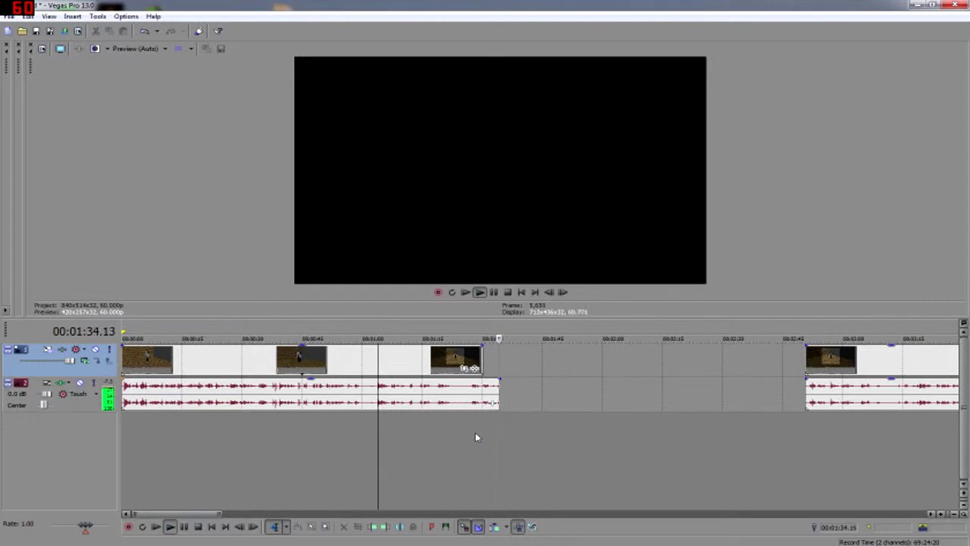
{"action": "key", "text": "space"}
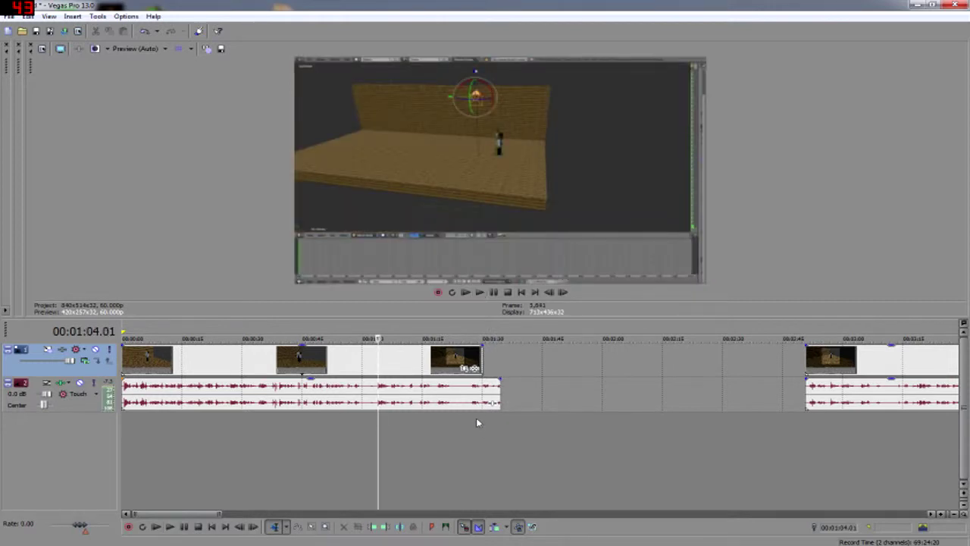
Place the playback cursor at the end of the first clip's video, 00:01:30.17, and listen to the audio running past it
{"action": "left_click", "coordinate": [476, 419]}
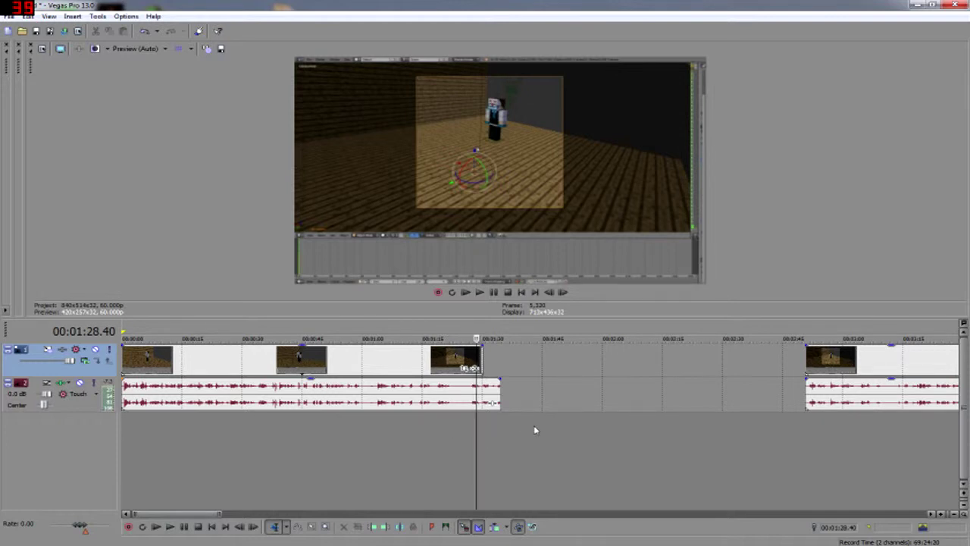
{"action": "left_click_drag", "start_coordinate": [475, 433], "coordinate": [486, 433]}
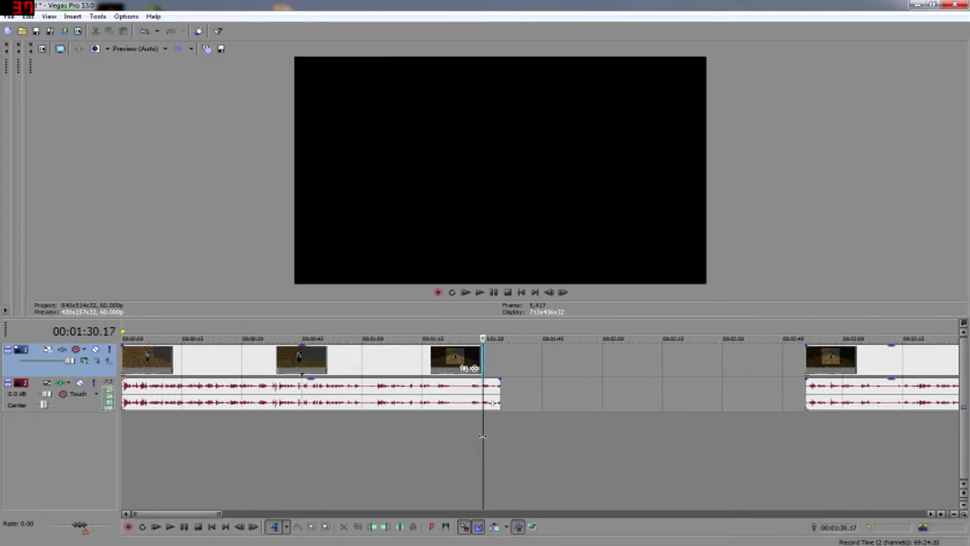
{"action": "scroll", "coordinate": [480, 436], "scroll_direction": "up", "scroll_amount": 5}
{"action": "key", "text": "space"}
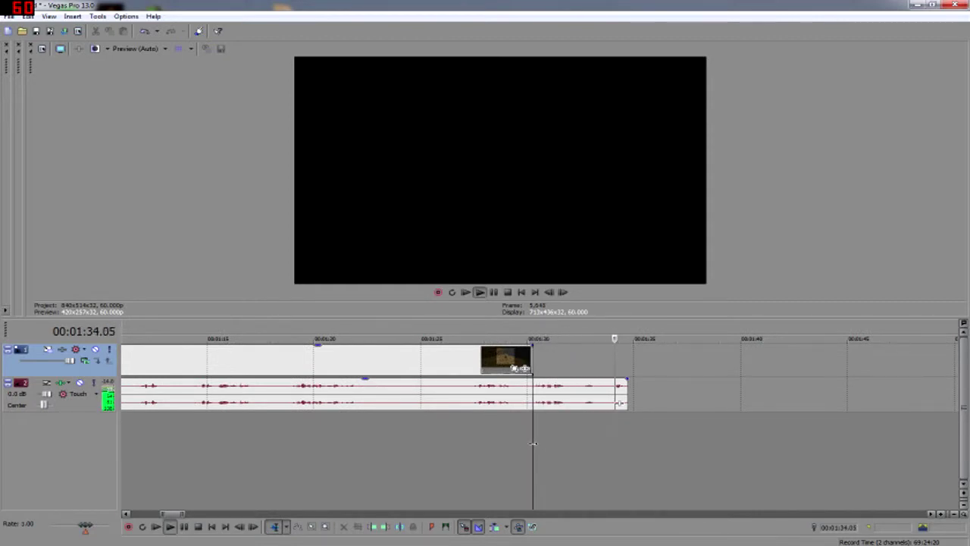
{"action": "key", "text": "space"}
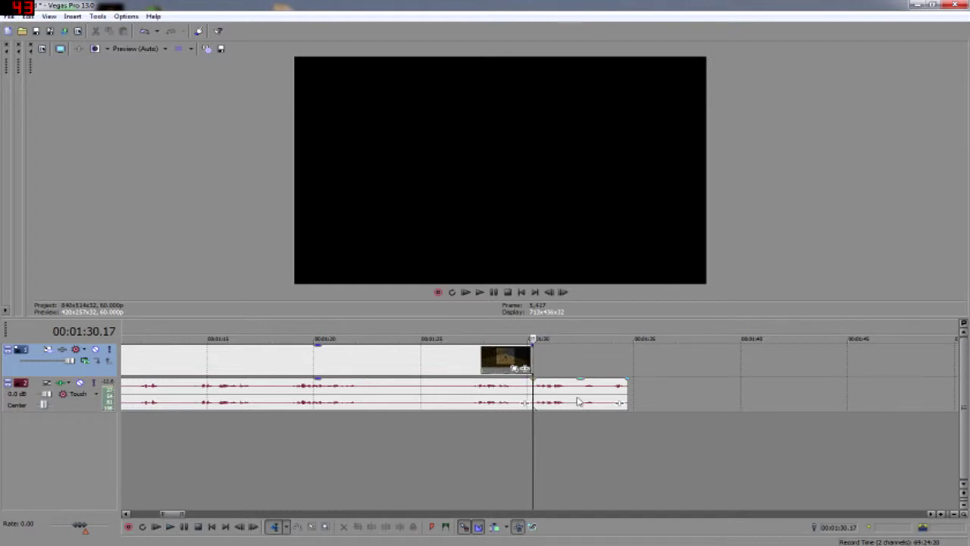
Split off the first clip's audio that runs past its video at 00:01:30.17 and delete that leftover piece
{"action": "left_click", "coordinate": [576, 402]}
{"action": "key", "text": "Delete"}
{"action": "scroll", "coordinate": [671, 394], "scroll_direction": "down", "scroll_amount": 3}
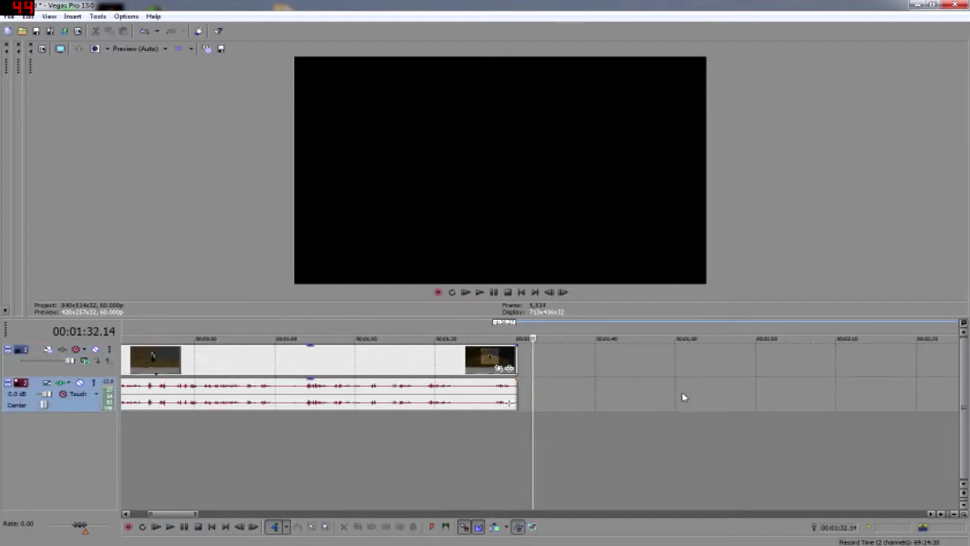
Move the second clip directly against the end of the first at 00:01:30.17 and play across the joint
{"action": "scroll", "coordinate": [682, 396], "scroll_direction": "down", "scroll_amount": 2}
{"action": "left_click_drag", "start_coordinate": [682, 358], "coordinate": [467, 363]}
{"action": "left_click", "coordinate": [367, 430]}
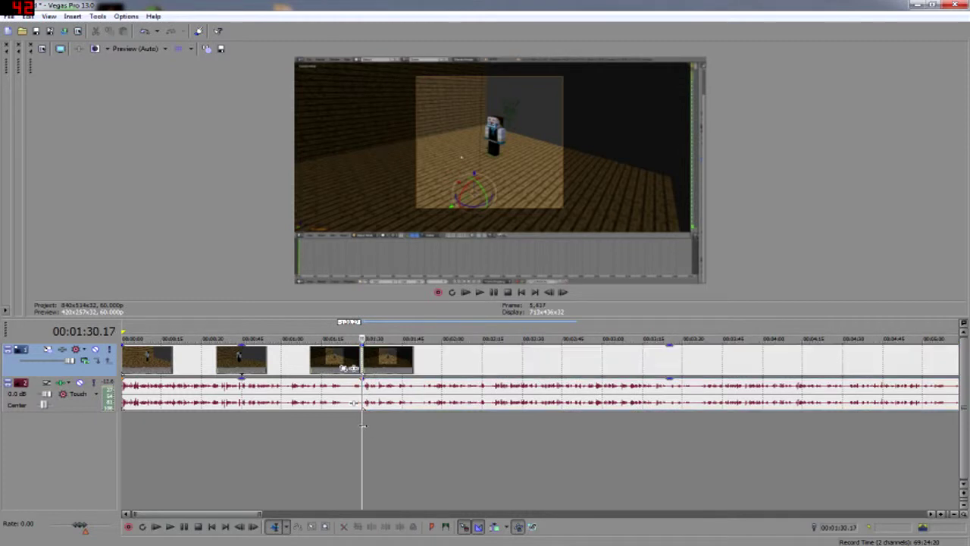
{"action": "scroll", "coordinate": [400, 435], "scroll_direction": "up", "scroll_amount": 4}
{"action": "key", "text": "space"}
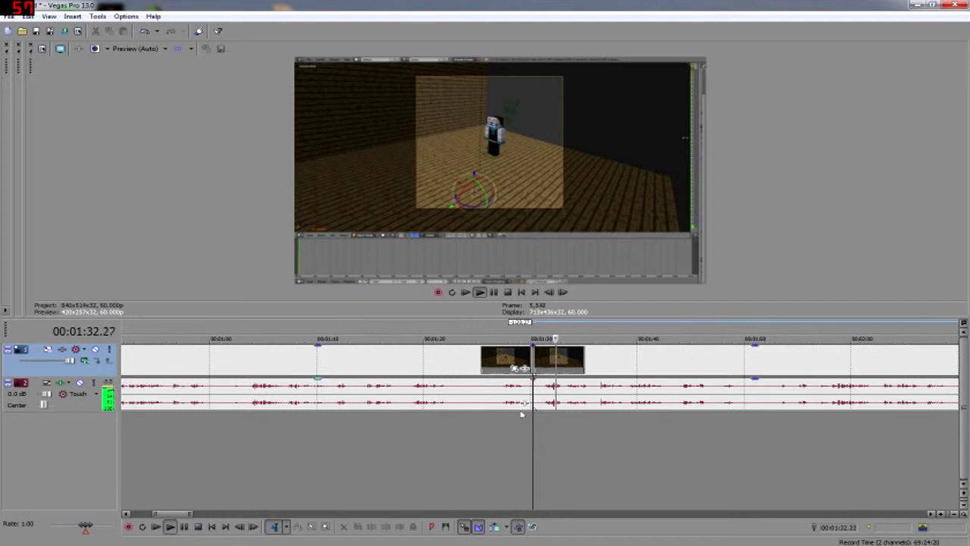
{"action": "key", "text": "space"}
Undo the second clip's move and the removal of the first clip's leftover audio
{"action": "key", "text": "Delete"}
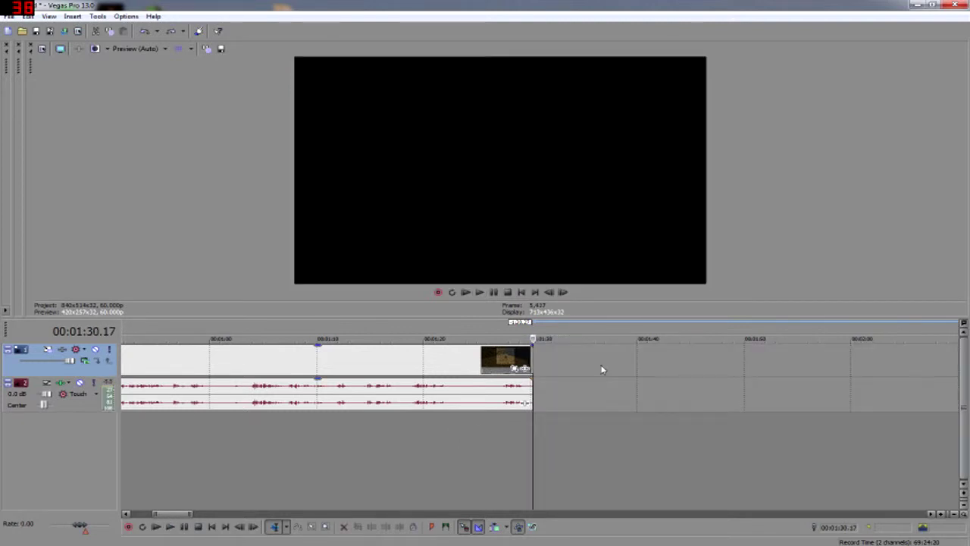
{"action": "key", "text": "ctrl+v"}
{"action": "left_click", "coordinate": [602, 370]}
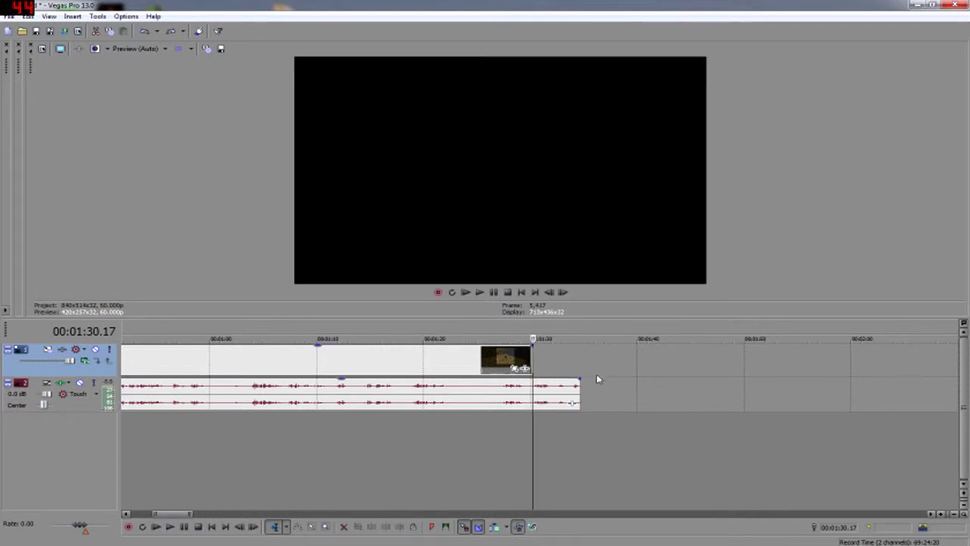
{"action": "scroll", "coordinate": [596, 374], "scroll_direction": "down", "scroll_amount": 2}
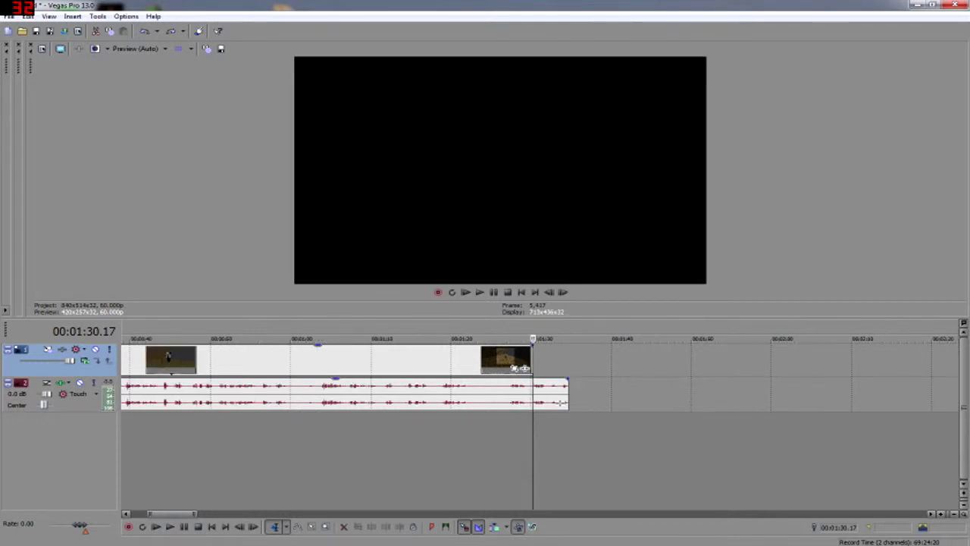
Add the animation clip 0000-0120 to the video track and place it after the first clip, at about 00:01:34
{"action": "key", "text": "alt+Tab"}
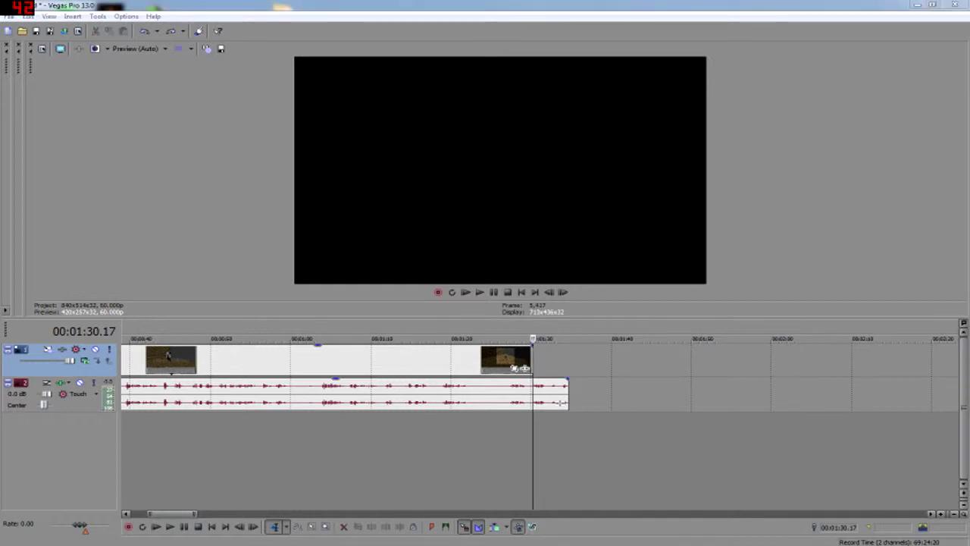
{"action": "left_click_drag", "start_coordinate": [621, 373], "coordinate": [289, 353]}
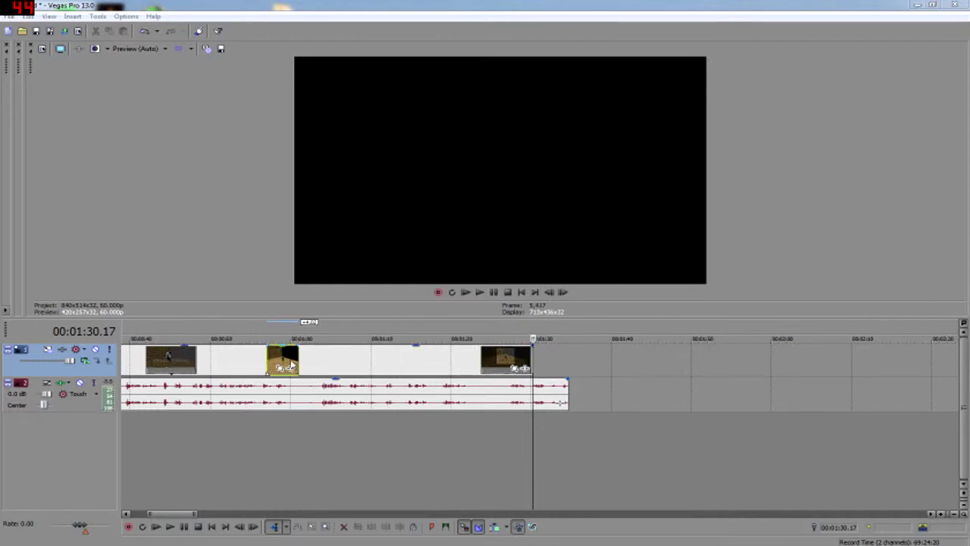
{"action": "left_click_drag", "start_coordinate": [285, 362], "coordinate": [894, 361]}
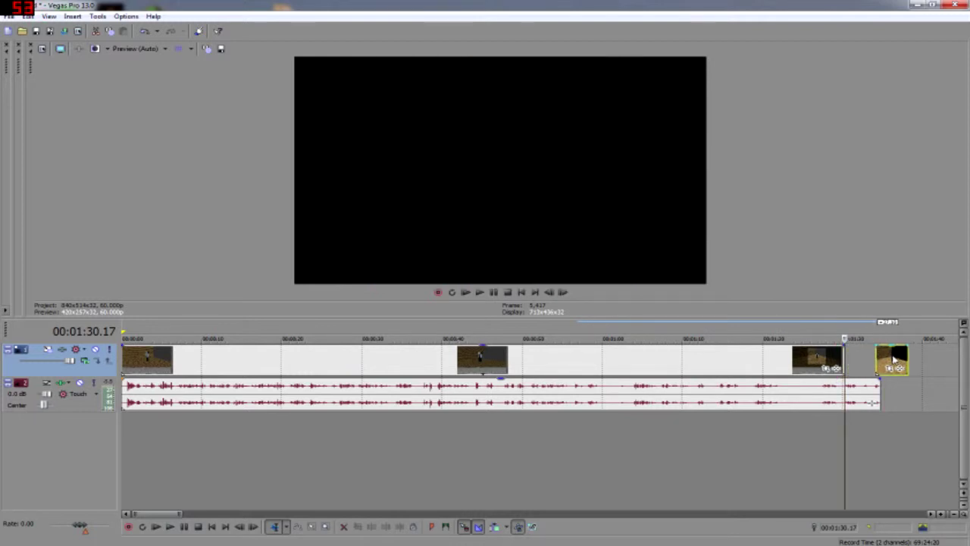
Turn off Maintain aspect ratio for the added animation clip so it fills the frame
{"action": "left_click", "coordinate": [890, 383]}
{"action": "scroll", "coordinate": [890, 383], "scroll_direction": "up", "scroll_amount": 6}
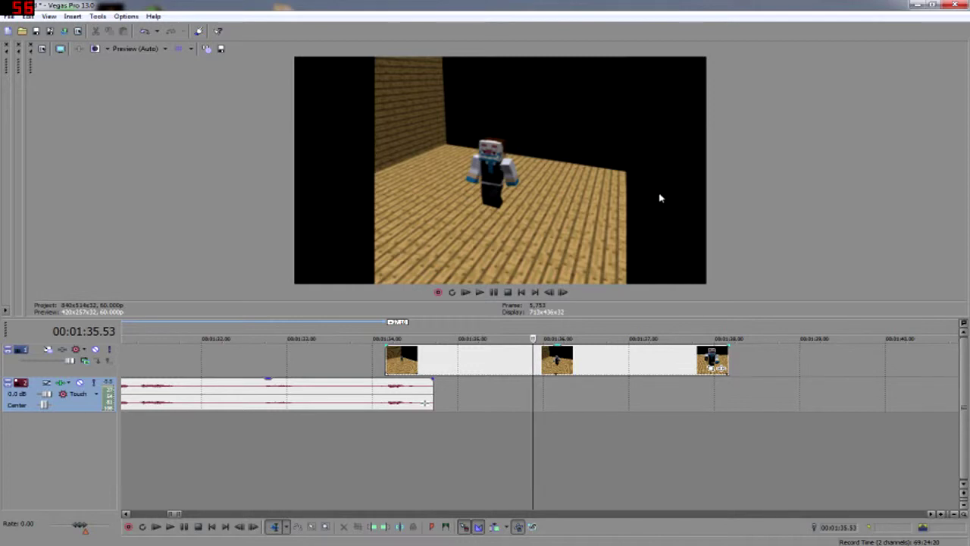
{"action": "right_click", "coordinate": [563, 359]}
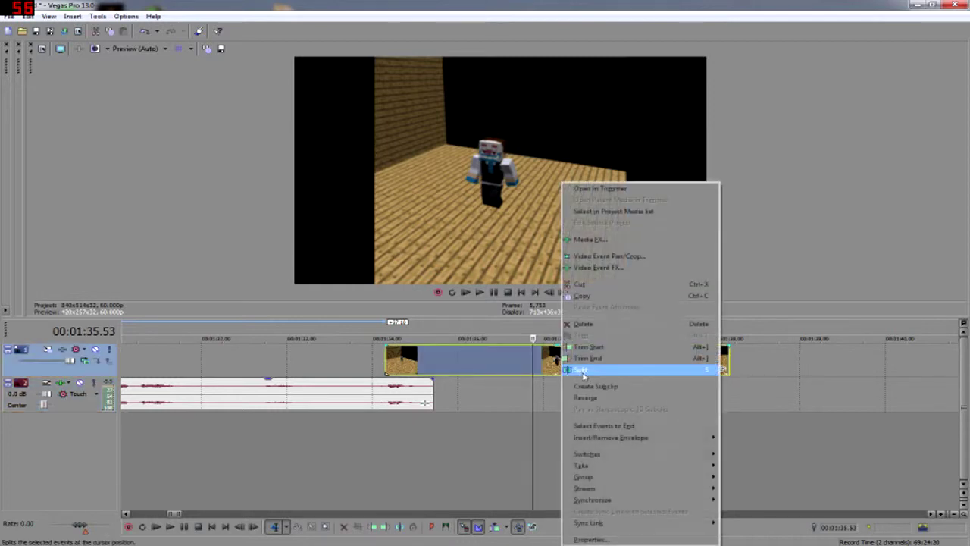
{"action": "left_click", "coordinate": [583, 537]}
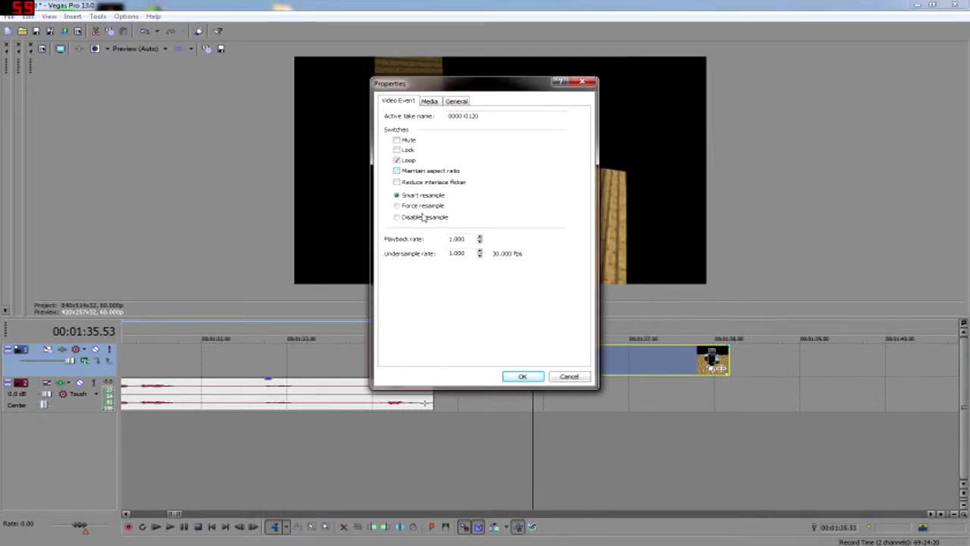
{"action": "left_click", "coordinate": [522, 376]}
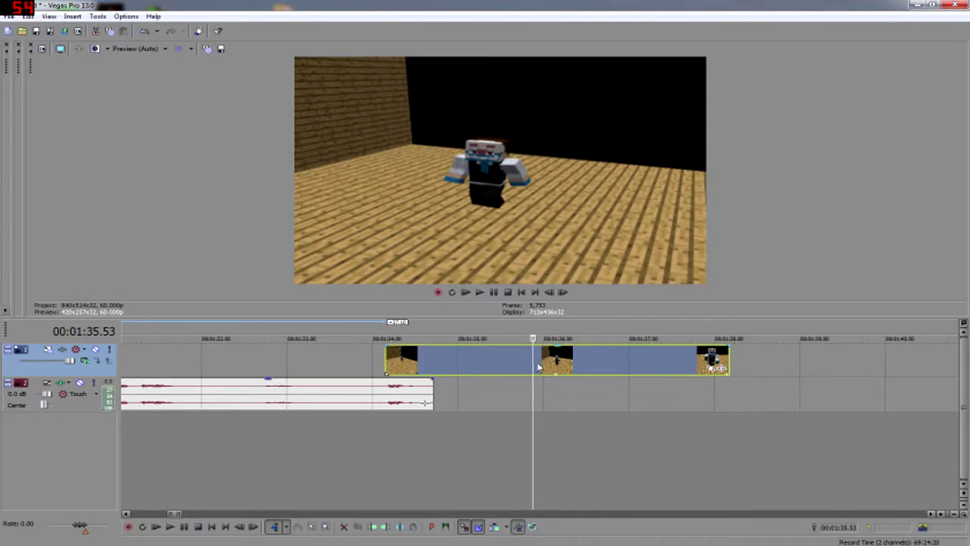
{"action": "left_click_drag", "start_coordinate": [534, 363], "coordinate": [508, 406]}
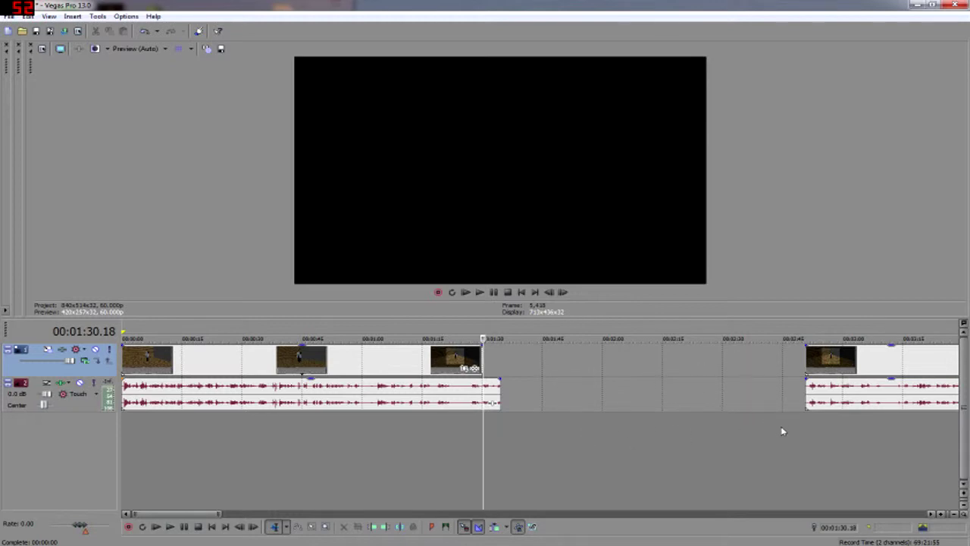
Add the animation clip 0000-0120 to the video track in the gap after the first clip, at about 00:01:37
{"action": "left_click_drag", "start_coordinate": [488, 447], "coordinate": [411, 450]}
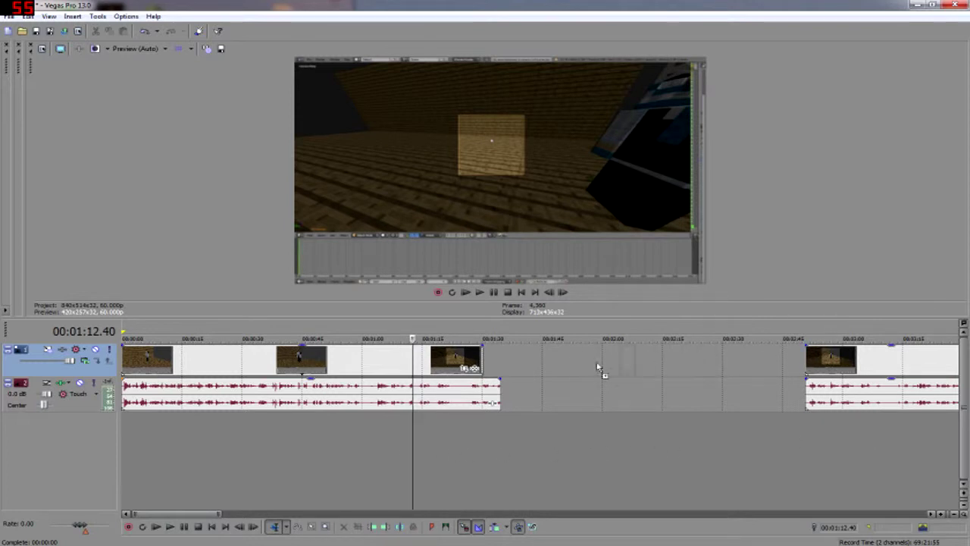
{"action": "left_click_drag", "start_coordinate": [538, 367], "coordinate": [520, 413]}
{"action": "left_click", "coordinate": [520, 413]}
Turn off Maintain aspect ratio in the properties of the 0000-0120 clip and apply the change
{"action": "right_click", "coordinate": [521, 365]}
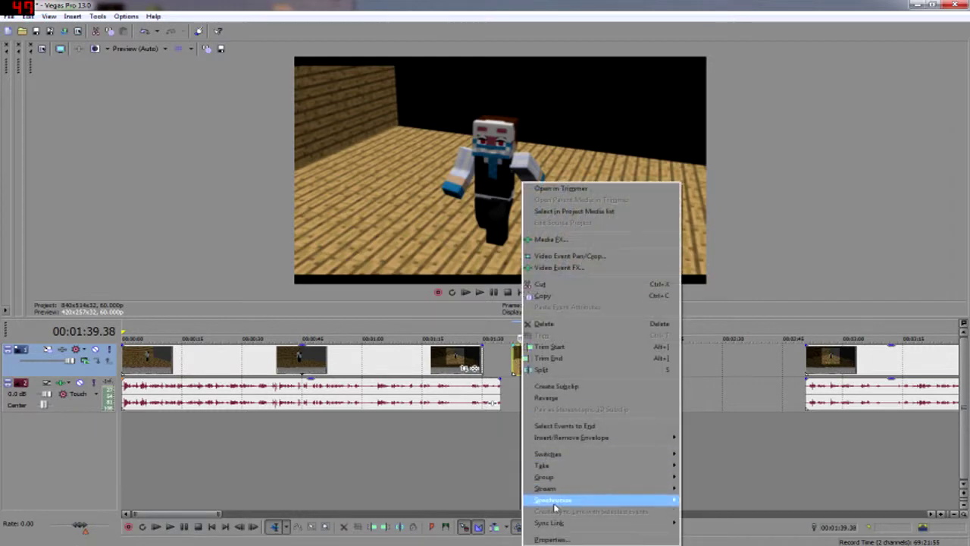
{"action": "left_click", "coordinate": [549, 541]}
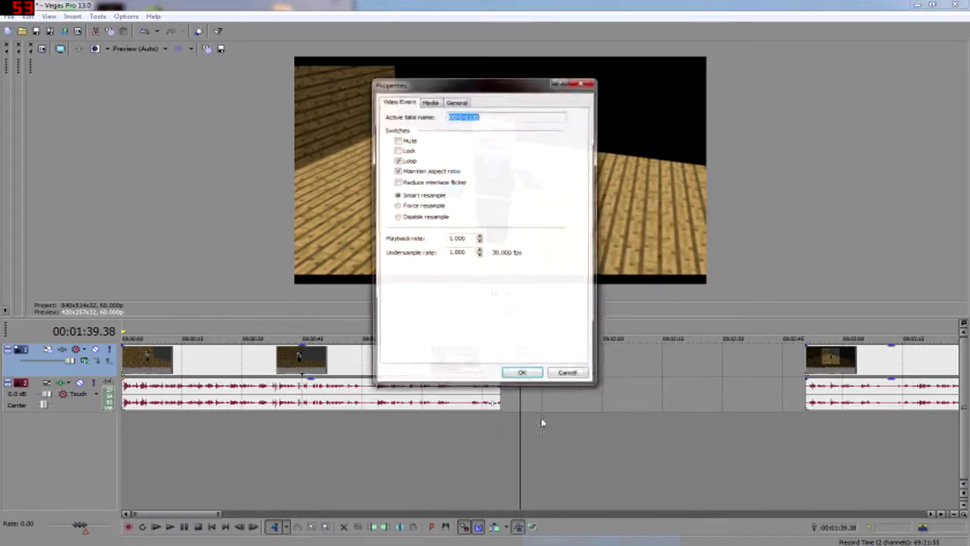
{"action": "left_click", "coordinate": [407, 172]}
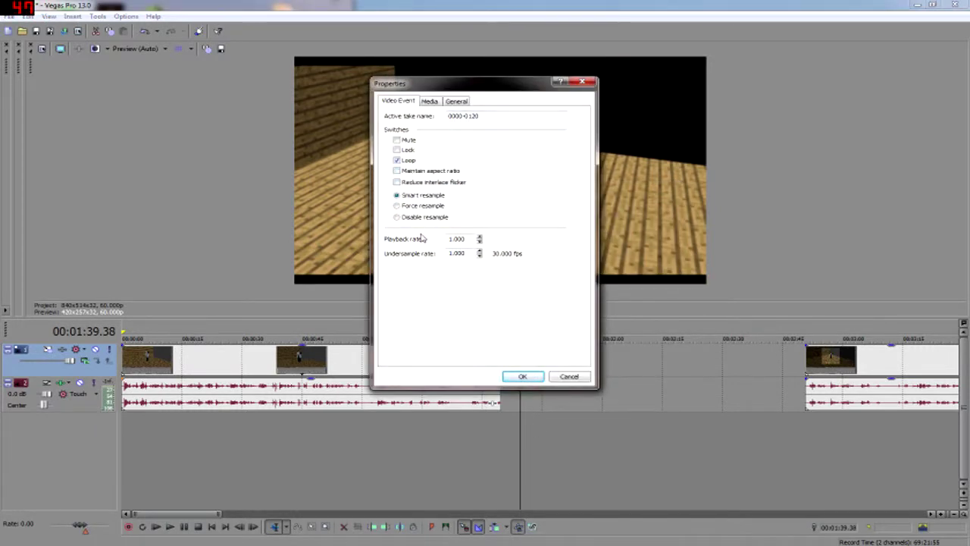
{"action": "left_click", "coordinate": [523, 377]}
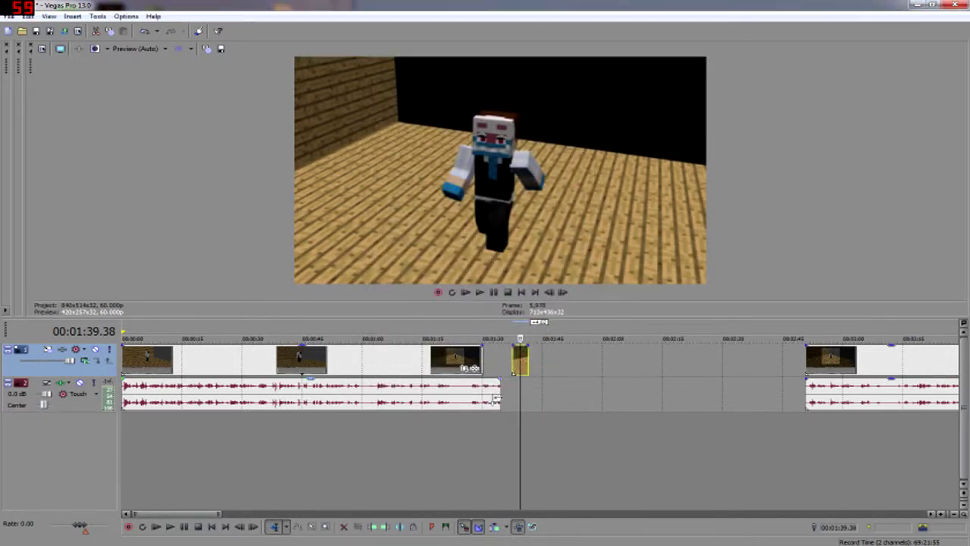
Play the 0000-0120 clip from its start at 00:01:37.37 to check how smoothly it previews
{"action": "scroll", "coordinate": [516, 407], "scroll_direction": "up", "scroll_amount": 4}
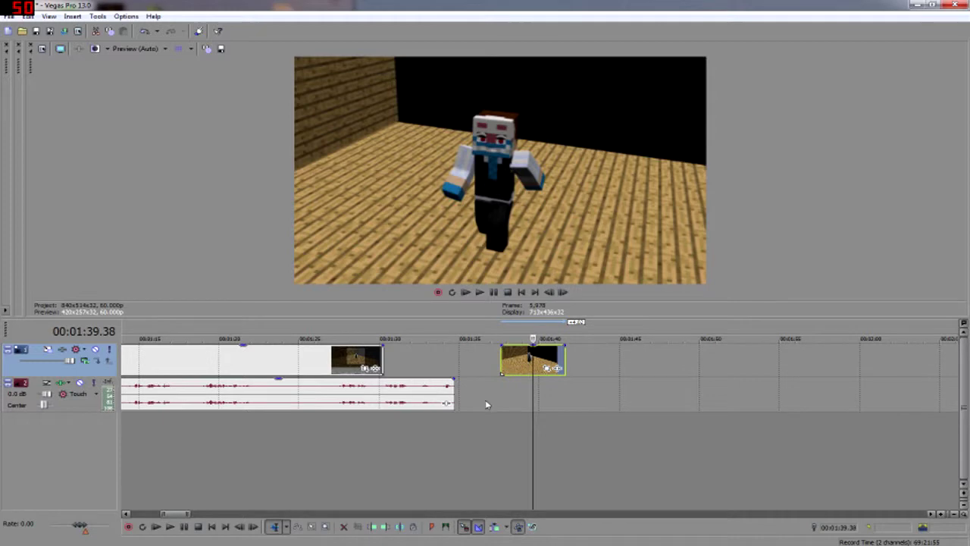
{"action": "left_click", "coordinate": [506, 391]}
{"action": "key", "text": "space"}
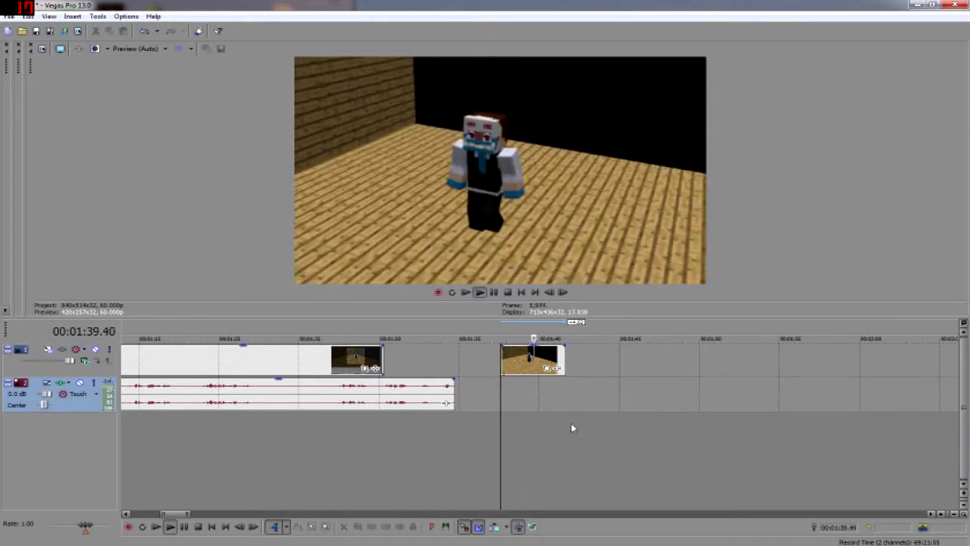
{"action": "key", "text": "space"}
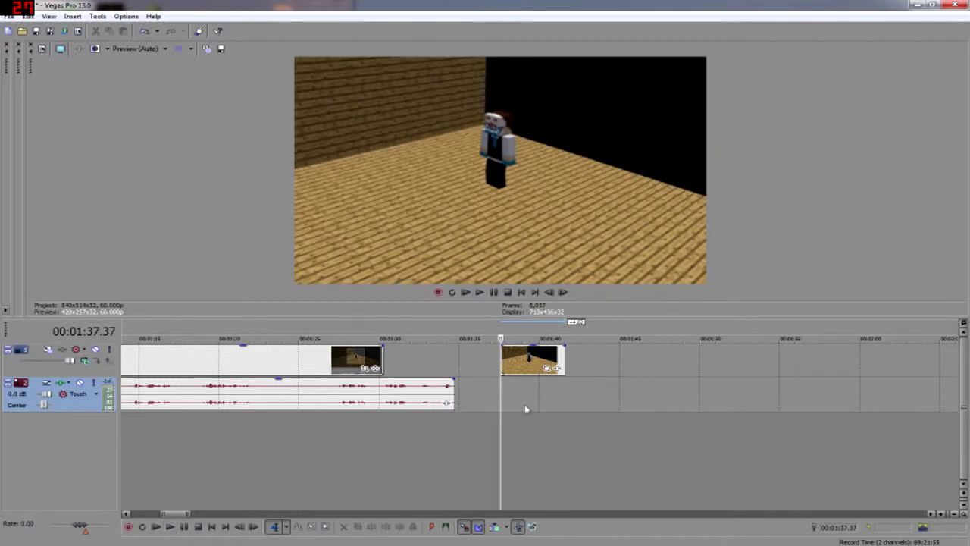
Select the time range of the 0000-0120 clip, 00:01:37.37 to 00:01:41.39, and build a dynamic RAM preview of it
{"action": "left_click", "coordinate": [570, 411]}
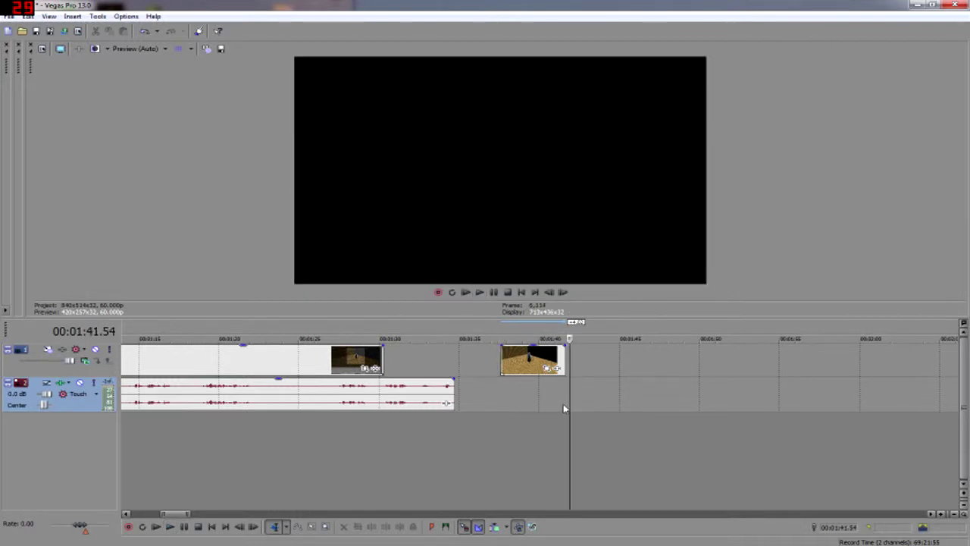
{"action": "left_click_drag", "start_coordinate": [563, 411], "coordinate": [501, 410]}
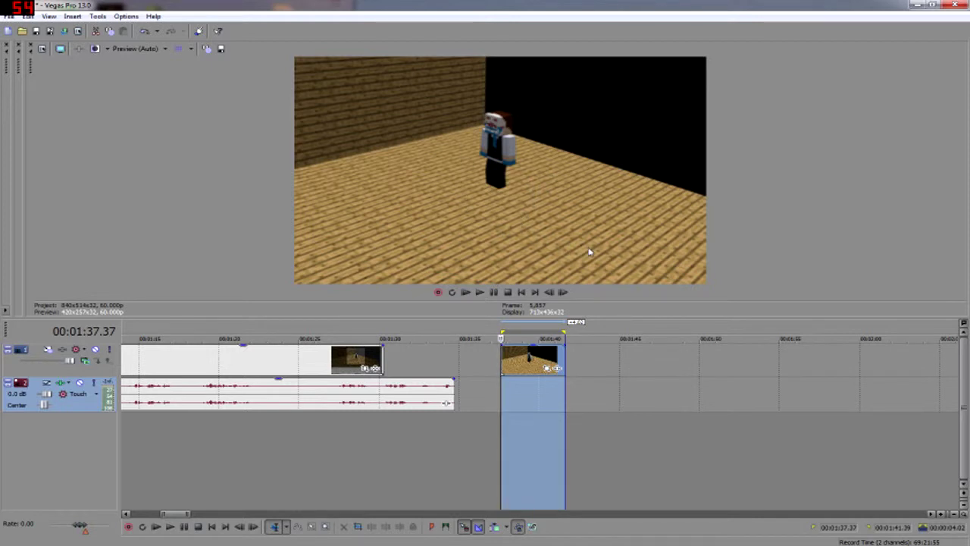
{"action": "left_click", "coordinate": [98, 16]}
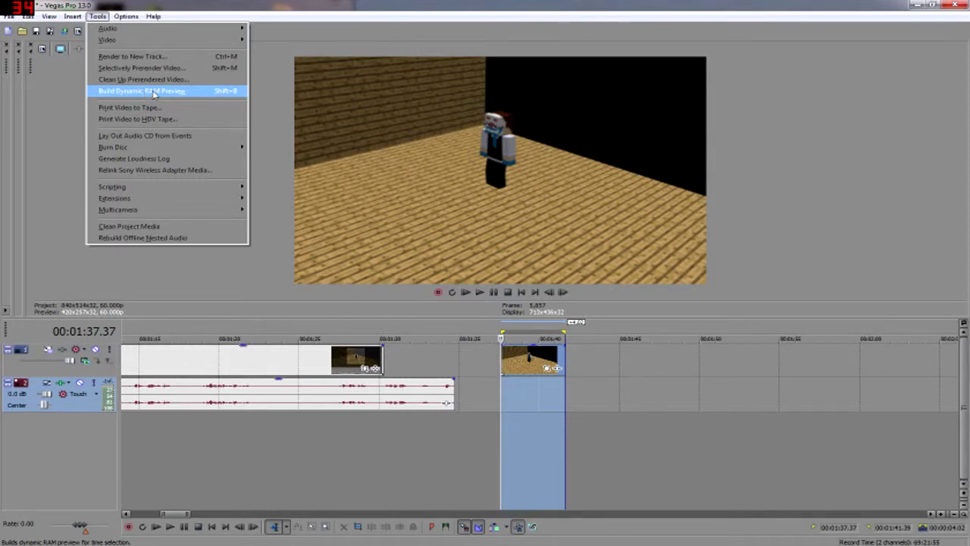
{"action": "left_click", "coordinate": [157, 92]}
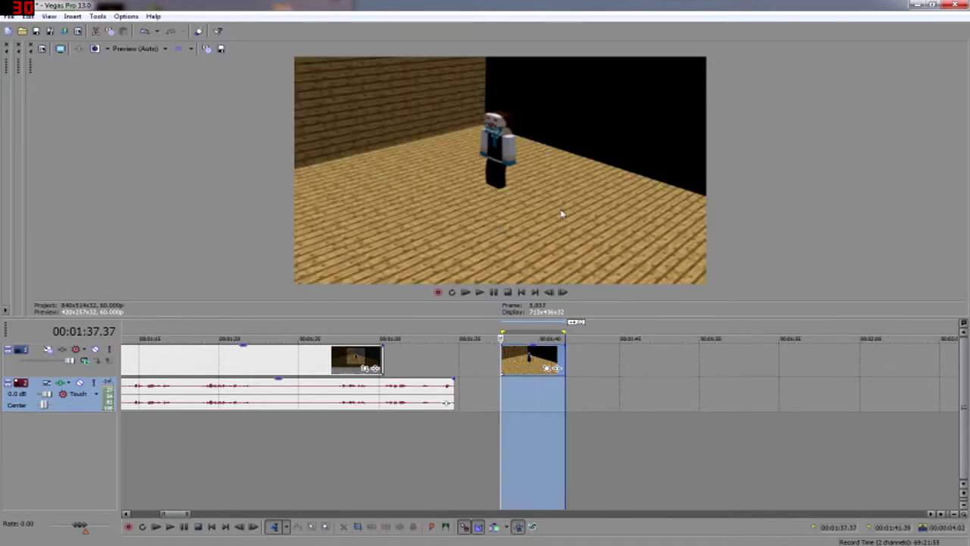
Play the RAM preview of the 0000-0120 clip and check the end of the first clip at 00:01:30.01
{"action": "key", "text": "space"}
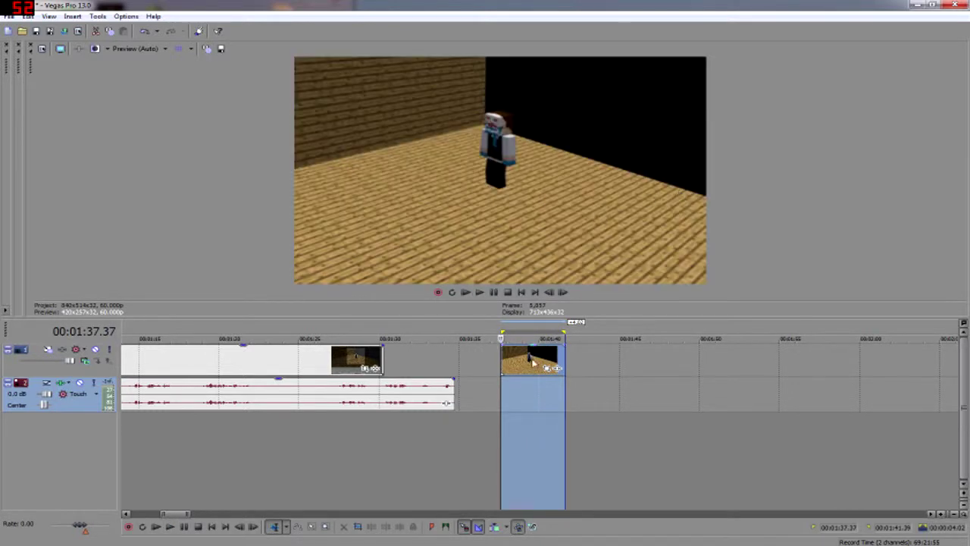
{"action": "left_click", "coordinate": [529, 366]}
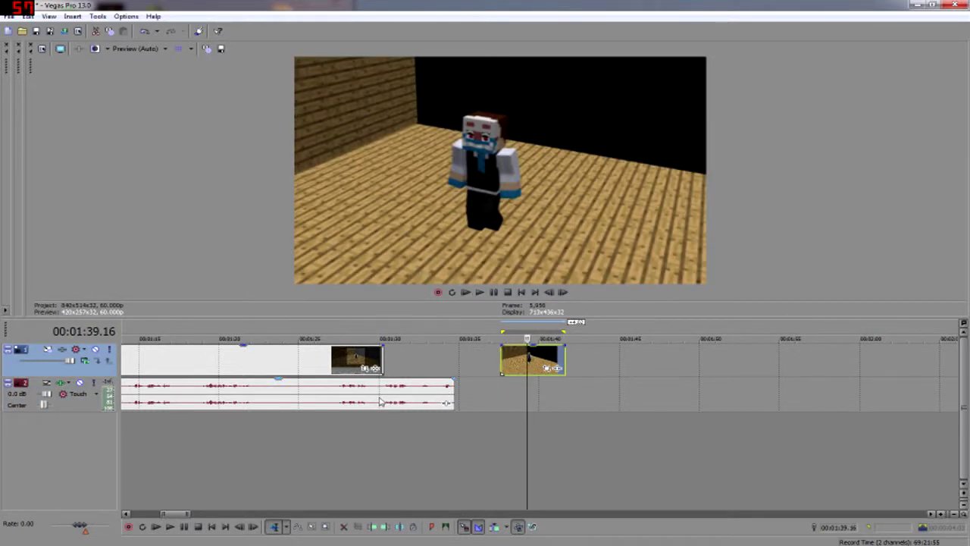
{"action": "left_click", "coordinate": [376, 432]}
{"action": "left_click_drag", "start_coordinate": [375, 439], "coordinate": [379, 440]}
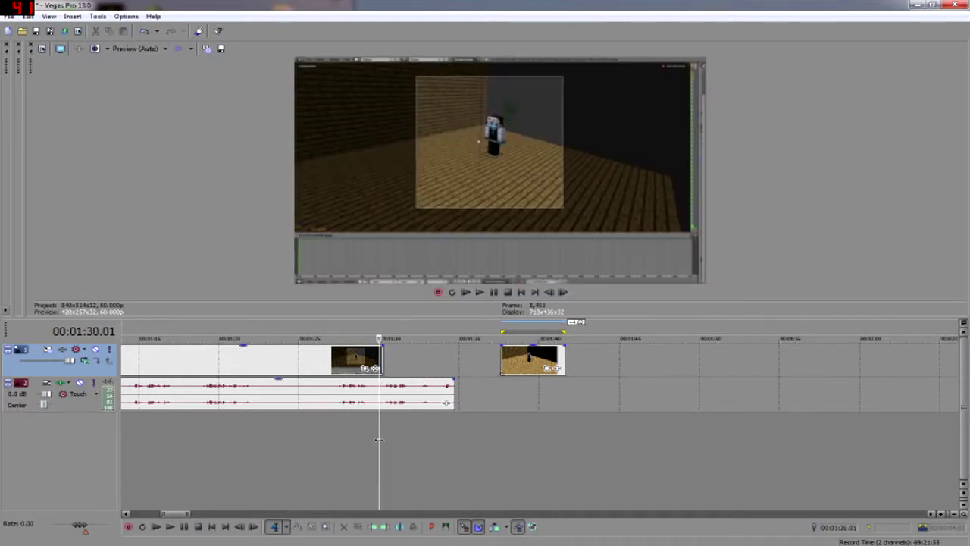
Copy the animation clip's first frame, 00:01:37.37 to 00:01:37.38, and paste it as a separate one-frame clip in the gap just before it
{"action": "left_click", "coordinate": [513, 406]}
{"action": "left_click_drag", "start_coordinate": [513, 408], "coordinate": [500, 410]}
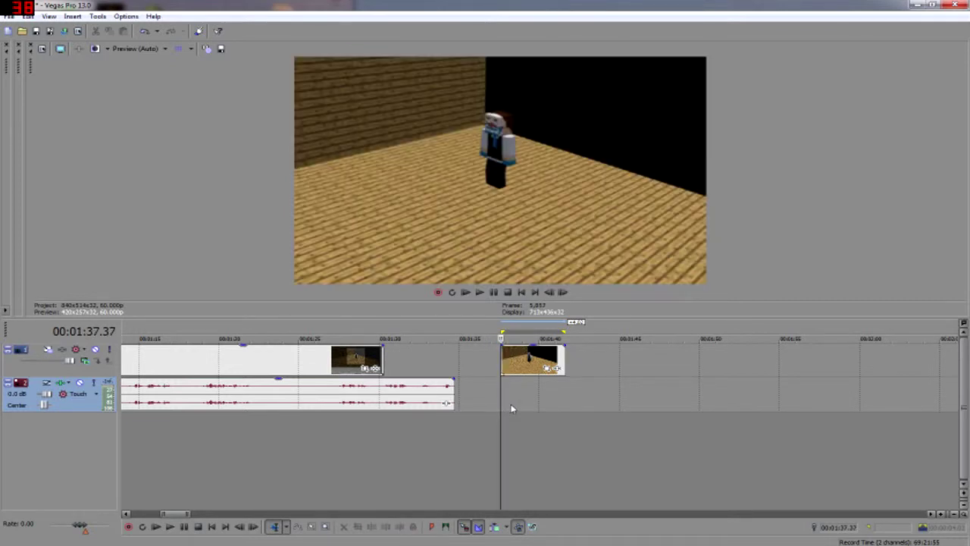
{"action": "scroll", "coordinate": [511, 396], "scroll_direction": "up", "scroll_amount": 6}
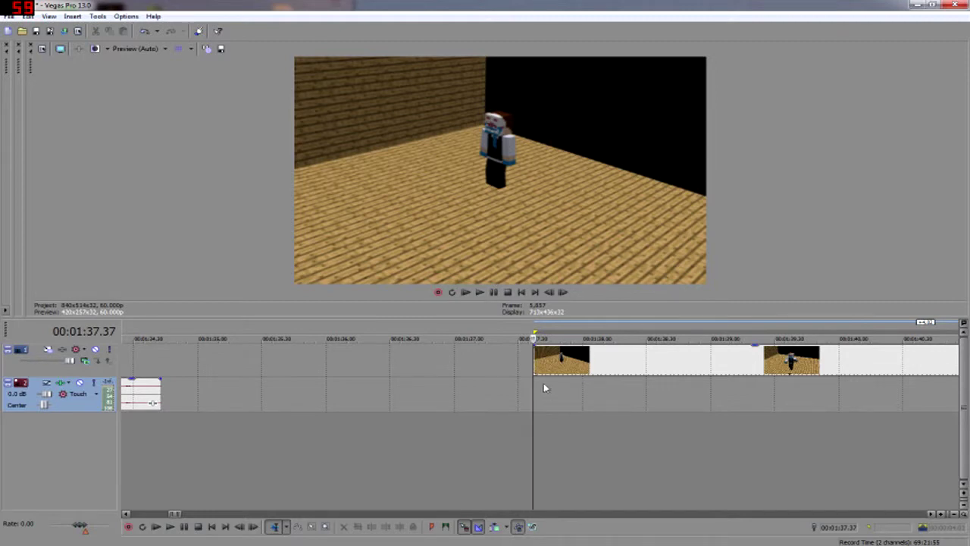
{"action": "scroll", "coordinate": [544, 388], "scroll_direction": "up", "scroll_amount": 5}
{"action": "scroll", "coordinate": [554, 392], "scroll_direction": "down", "scroll_amount": 3}
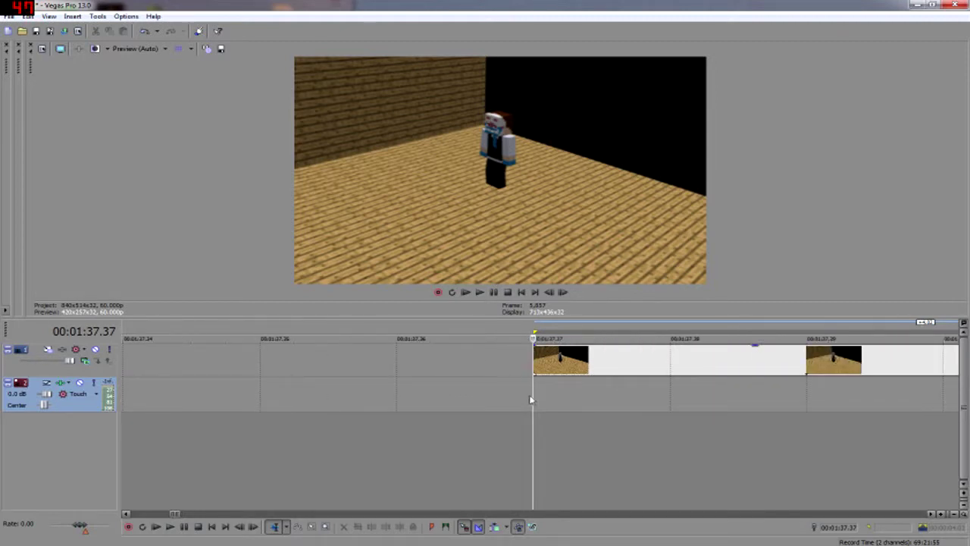
{"action": "left_click", "coordinate": [670, 408]}
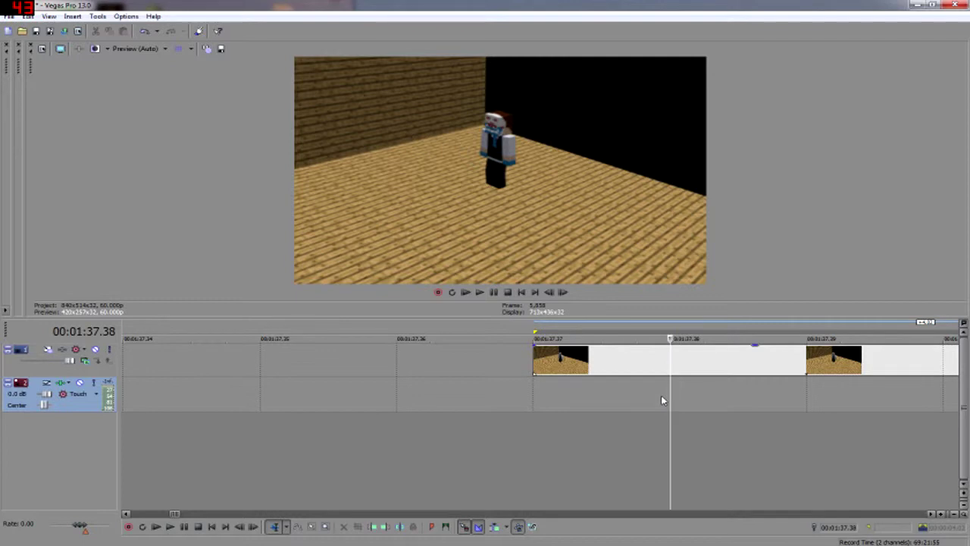
{"action": "left_click", "coordinate": [533, 399]}
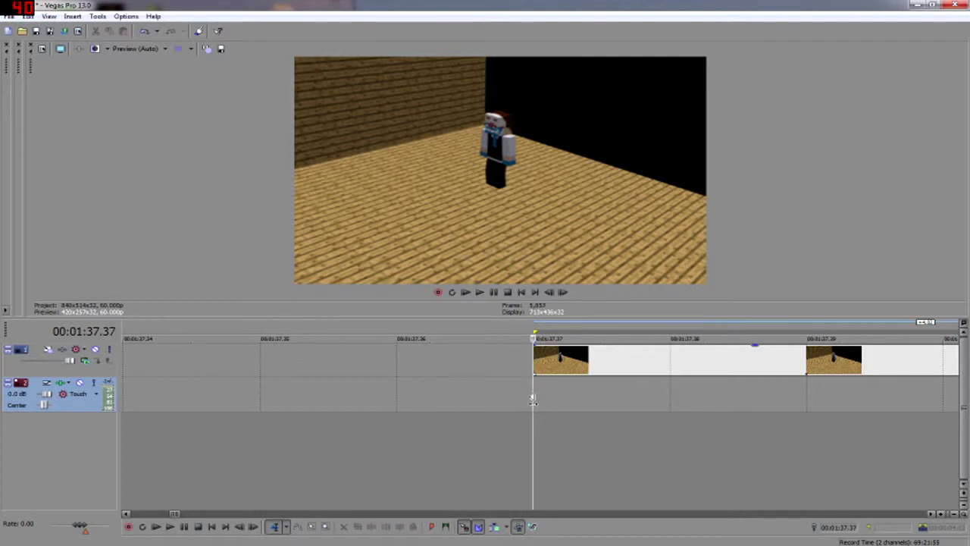
{"action": "left_click_drag", "start_coordinate": [670, 402], "coordinate": [568, 404]}
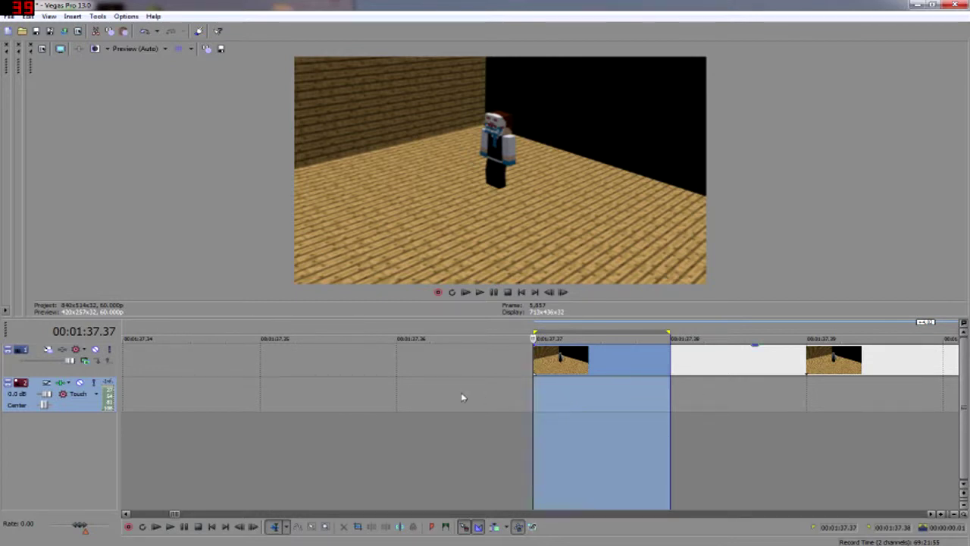
{"action": "left_click", "coordinate": [341, 373]}
{"action": "key", "text": "ctrl+v"}
{"action": "left_click_drag", "start_coordinate": [470, 370], "coordinate": [342, 374]}
Move the one-frame animation clip back along the video track so it butts against the end of the first clip
{"action": "scroll", "coordinate": [533, 392], "scroll_direction": "down", "scroll_amount": 5}
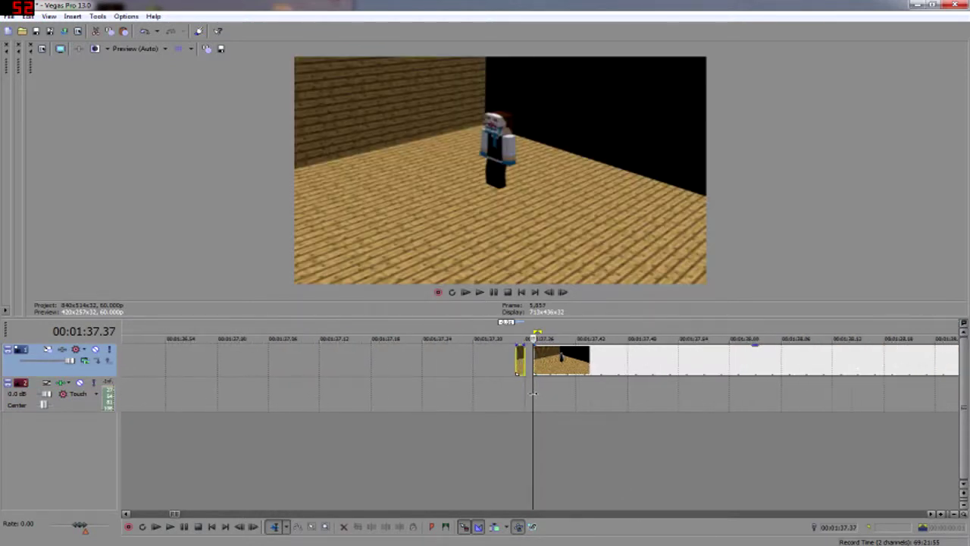
{"action": "left_click_drag", "start_coordinate": [521, 360], "coordinate": [271, 366]}
{"action": "scroll", "coordinate": [271, 366], "scroll_direction": "down", "scroll_amount": 6}
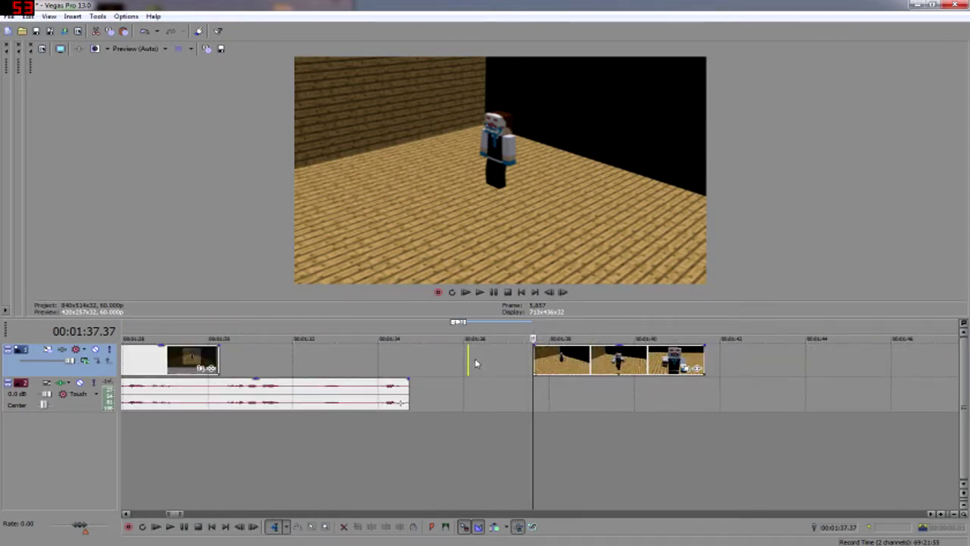
{"action": "scroll", "coordinate": [467, 361], "scroll_direction": "up", "scroll_amount": 3}
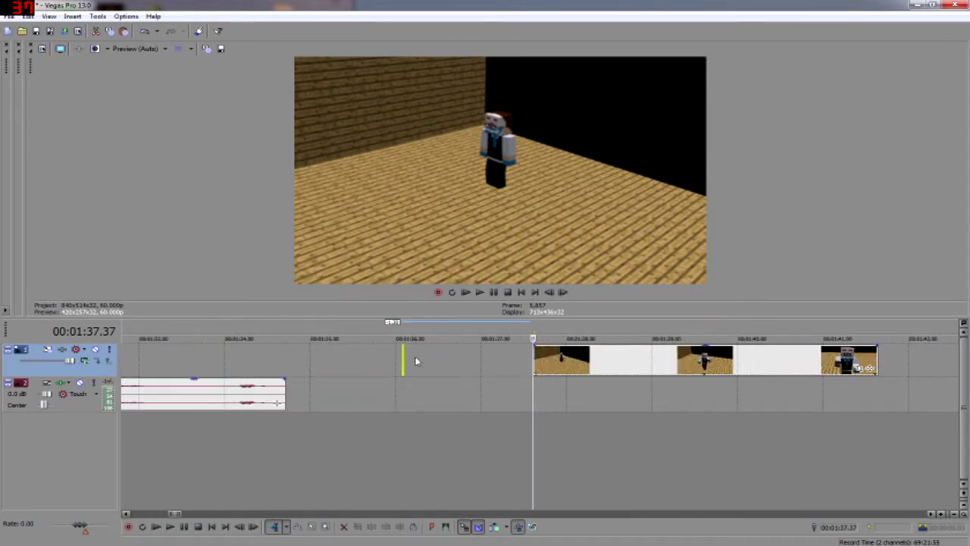
{"action": "left_click_drag", "start_coordinate": [403, 361], "coordinate": [157, 360]}
{"action": "left_click_drag", "start_coordinate": [225, 360], "coordinate": [351, 369]}
{"action": "scroll", "coordinate": [349, 415], "scroll_direction": "up", "scroll_amount": 5}
{"action": "scroll", "coordinate": [460, 415], "scroll_direction": "down", "scroll_amount": 4}
{"action": "scroll", "coordinate": [406, 426], "scroll_direction": "down", "scroll_amount": 4}
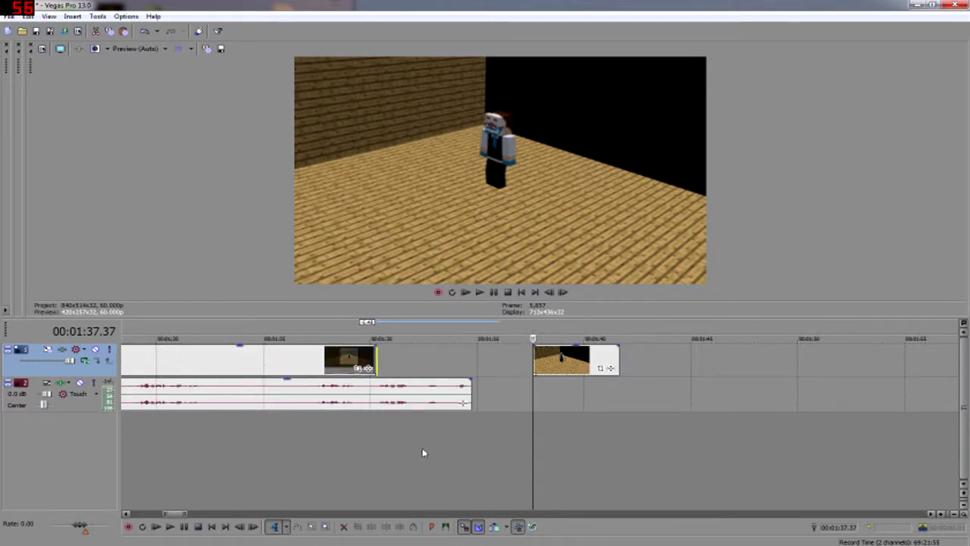
Extend the end of the one-frame animation clip to about 00:01:33
{"action": "scroll", "coordinate": [409, 455], "scroll_direction": "up", "scroll_amount": 3}
{"action": "left_click", "coordinate": [465, 459]}
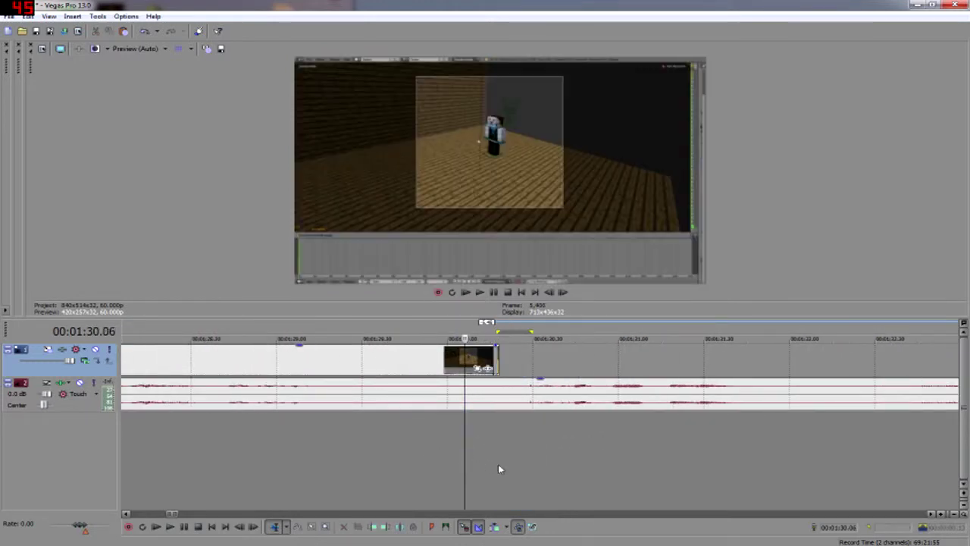
{"action": "scroll", "coordinate": [498, 464], "scroll_direction": "down", "scroll_amount": 4}
{"action": "scroll", "coordinate": [630, 457], "scroll_direction": "up", "scroll_amount": 5}
{"action": "left_click", "coordinate": [756, 461]}
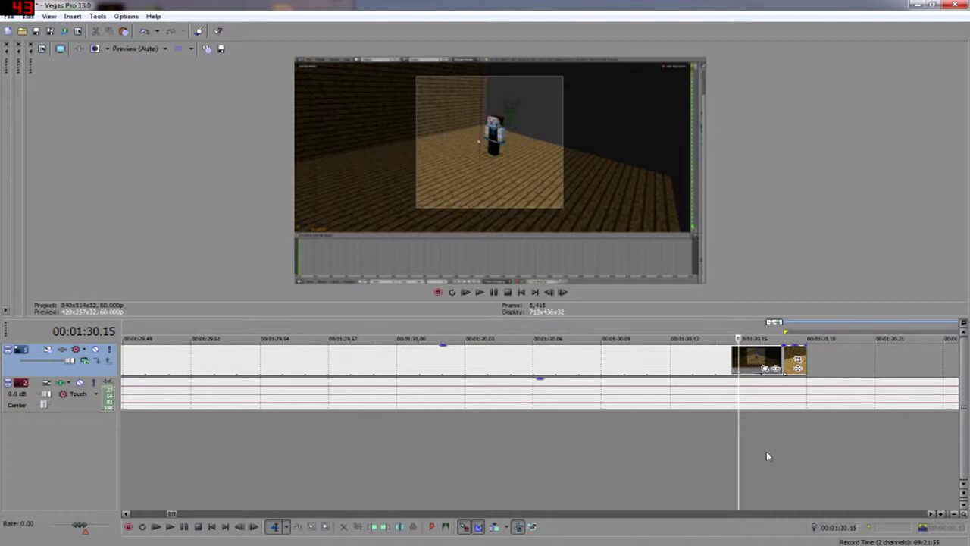
{"action": "mouse_move", "coordinate": [805, 358]}
{"action": "left_mouse_down"}
{"action": "mouse_move", "coordinate": [953, 365]}
{"action": "mouse_move", "coordinate": [808, 369]}
{"action": "left_mouse_up"}
{"action": "scroll", "coordinate": [770, 370], "scroll_direction": "down", "scroll_amount": 5}
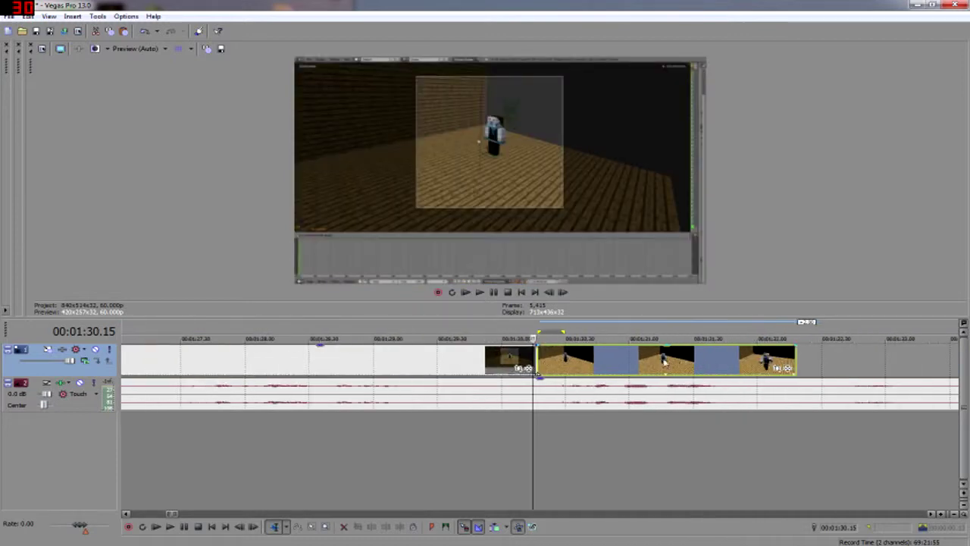
{"action": "left_click_drag", "start_coordinate": [598, 359], "coordinate": [631, 359]}
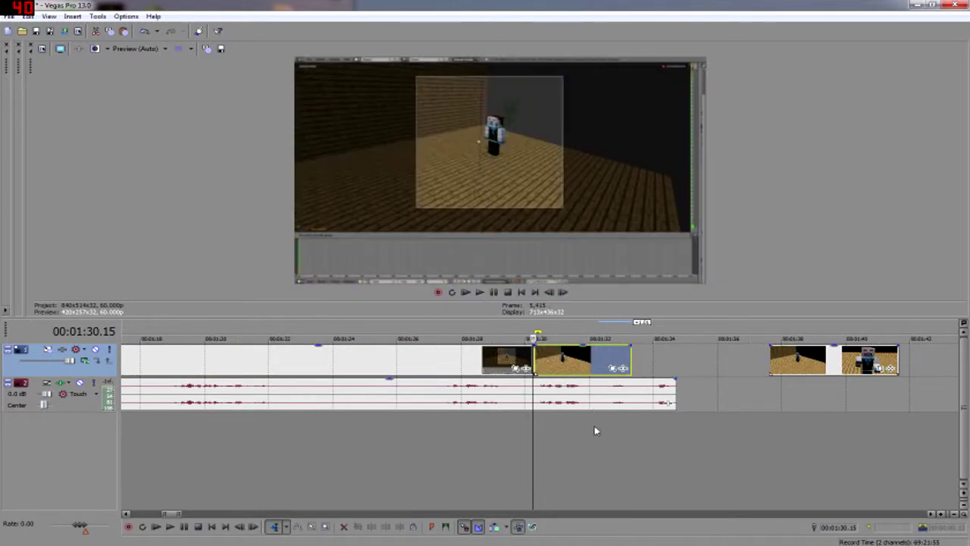
Play the cut between the first clip and the extended animation clip from 00:01:29.24
{"action": "left_click", "coordinate": [508, 460]}
{"action": "key", "text": "space"}
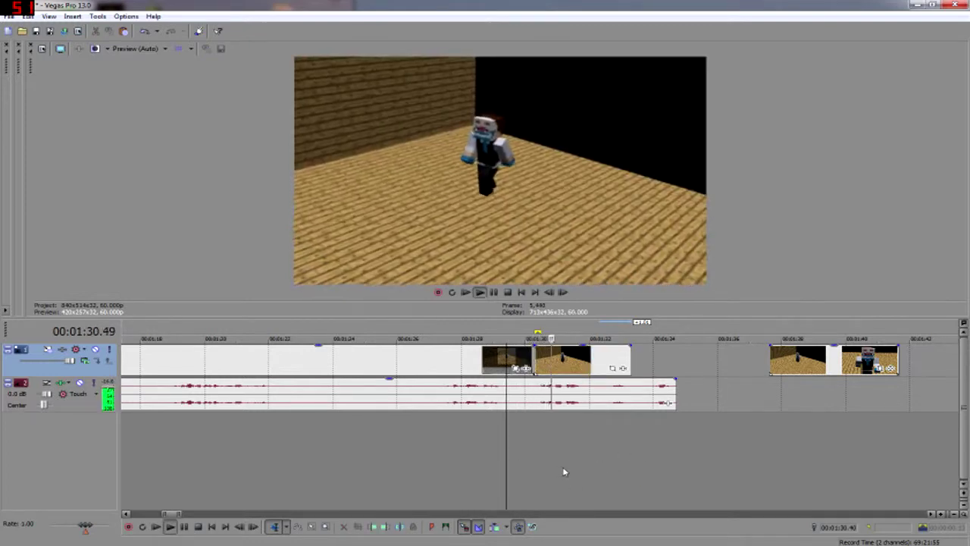
{"action": "key", "text": "space"}
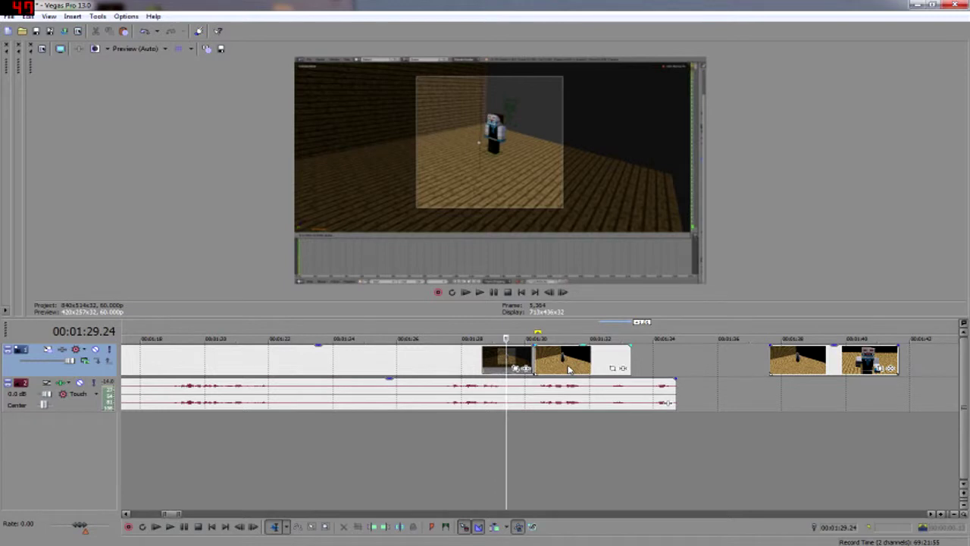
Slide the extended animation clip slightly earlier to crossfade with the first clip, and stretch its end to match the audio's end
{"action": "left_click", "coordinate": [570, 369]}
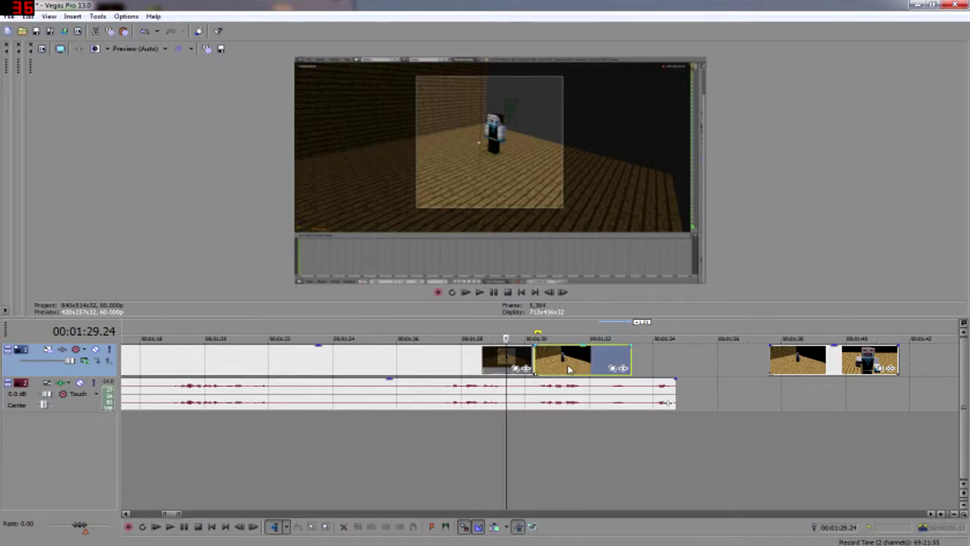
{"action": "left_click_drag", "start_coordinate": [569, 369], "coordinate": [561, 369]}
{"action": "key", "text": "space"}
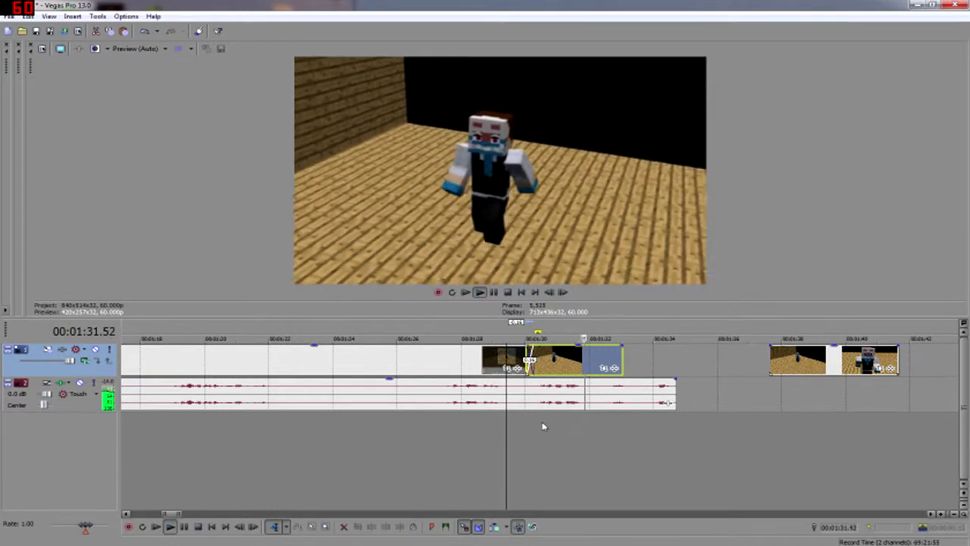
{"action": "left_click_drag", "start_coordinate": [622, 371], "coordinate": [677, 362]}
{"action": "key", "text": "space"}
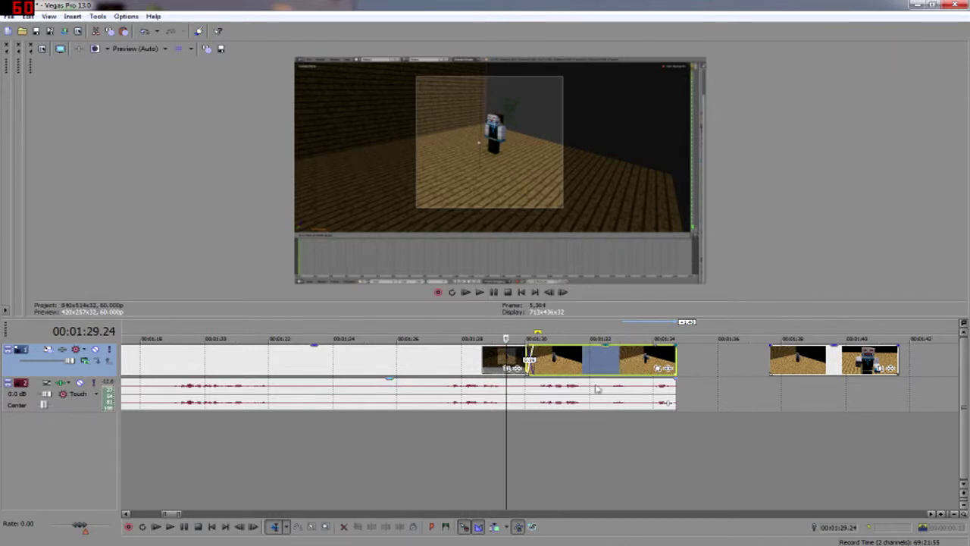
Lengthen the crossfade by moving the animation clip slightly earlier, and realign its end with the end of the audio clip
{"action": "scroll", "coordinate": [554, 418], "scroll_direction": "up", "scroll_amount": 5}
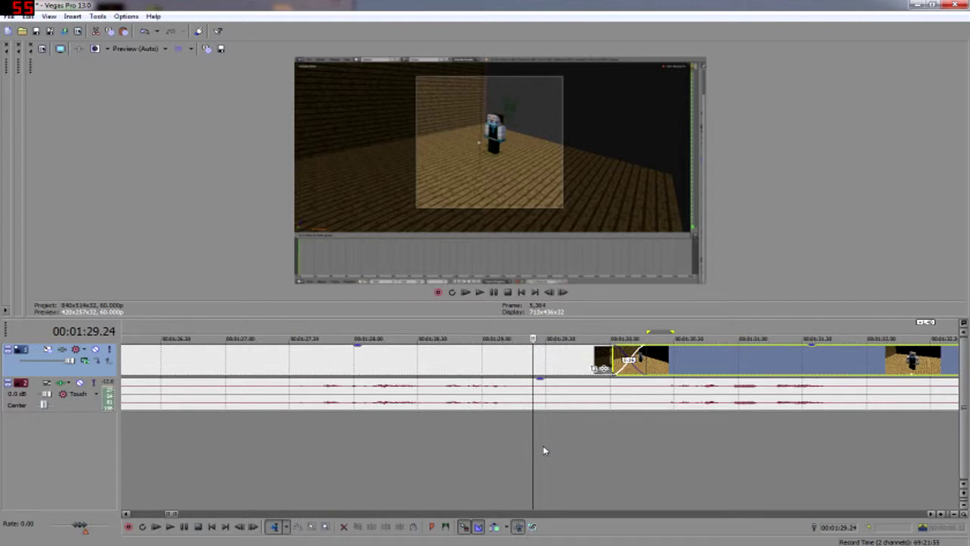
{"action": "left_click_drag", "start_coordinate": [793, 363], "coordinate": [767, 372]}
{"action": "scroll", "coordinate": [758, 414], "scroll_direction": "down", "scroll_amount": 3}
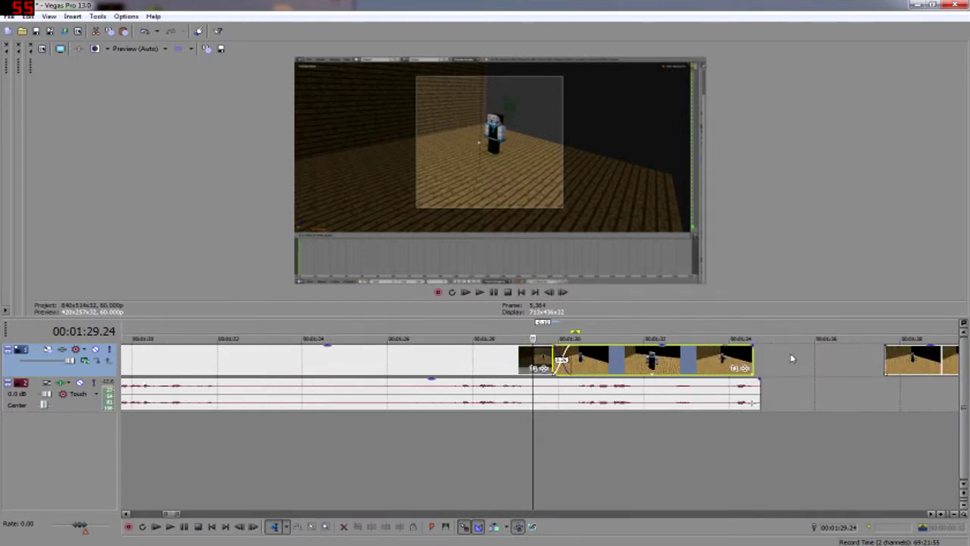
{"action": "left_click_drag", "start_coordinate": [755, 357], "coordinate": [761, 355]}
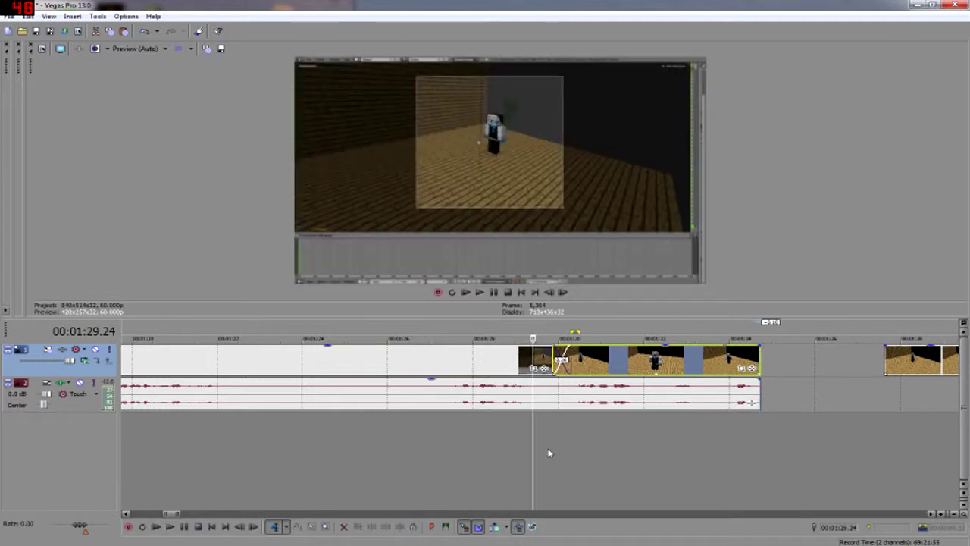
{"action": "left_click_drag", "start_coordinate": [548, 452], "coordinate": [577, 453]}
{"action": "left_click", "coordinate": [128, 16]}
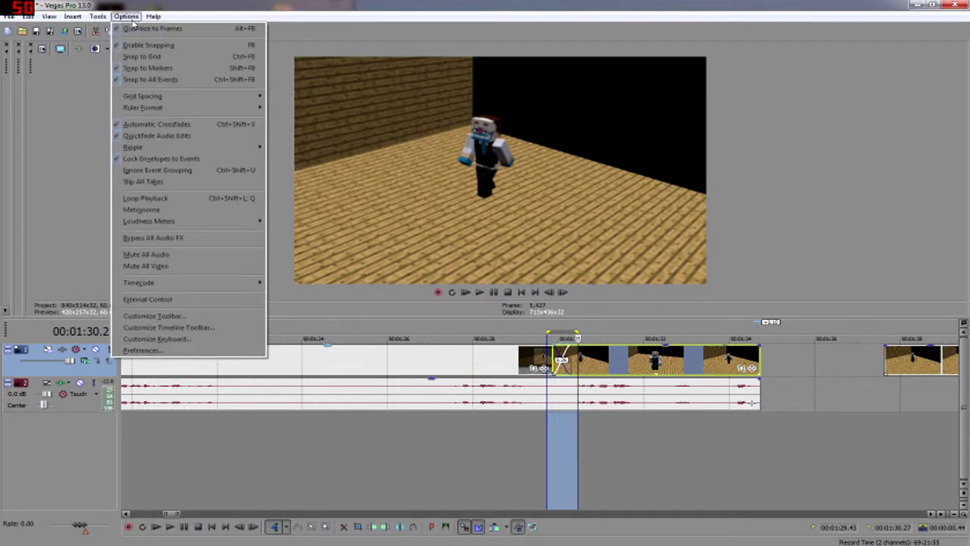
{"action": "left_click", "coordinate": [520, 429]}
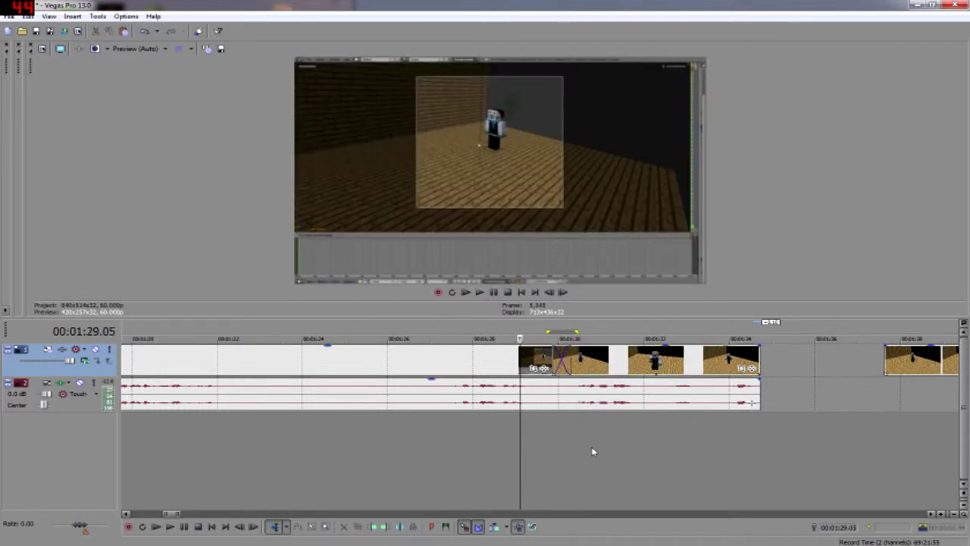
Select 00:01:29.12 to 00:01:30.46 across the crossfade, build a dynamic RAM preview of it, and play it
{"action": "left_click_drag", "start_coordinate": [592, 452], "coordinate": [524, 452]}
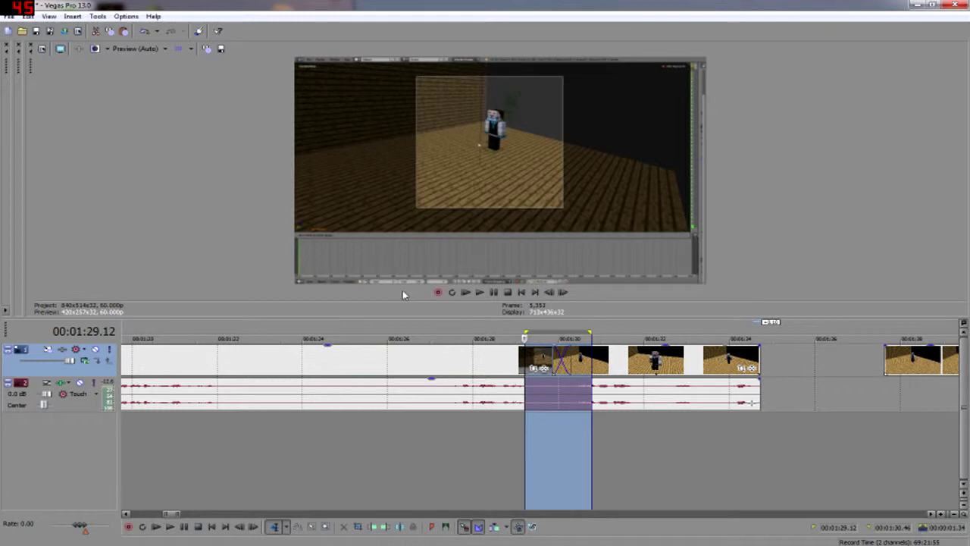
{"action": "left_click", "coordinate": [99, 17]}
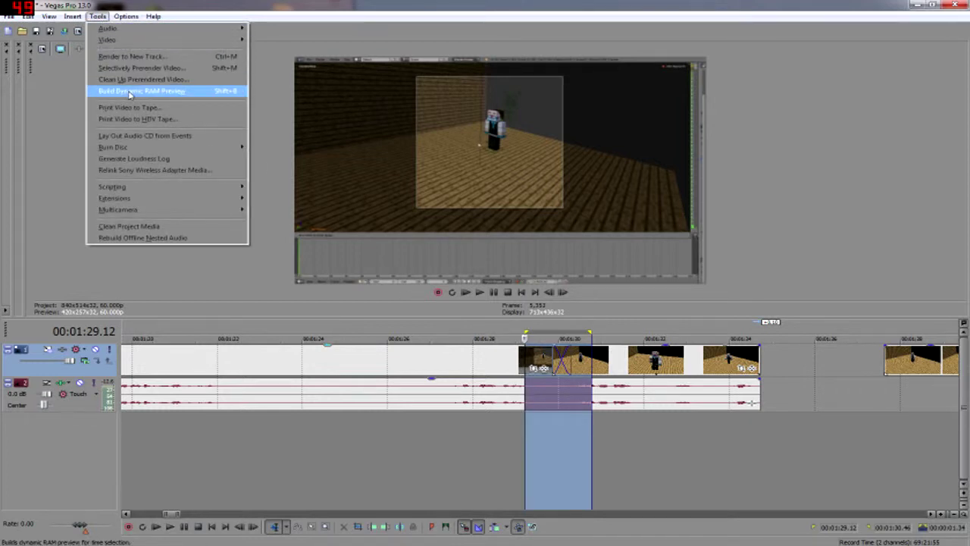
{"action": "left_click", "coordinate": [129, 90]}
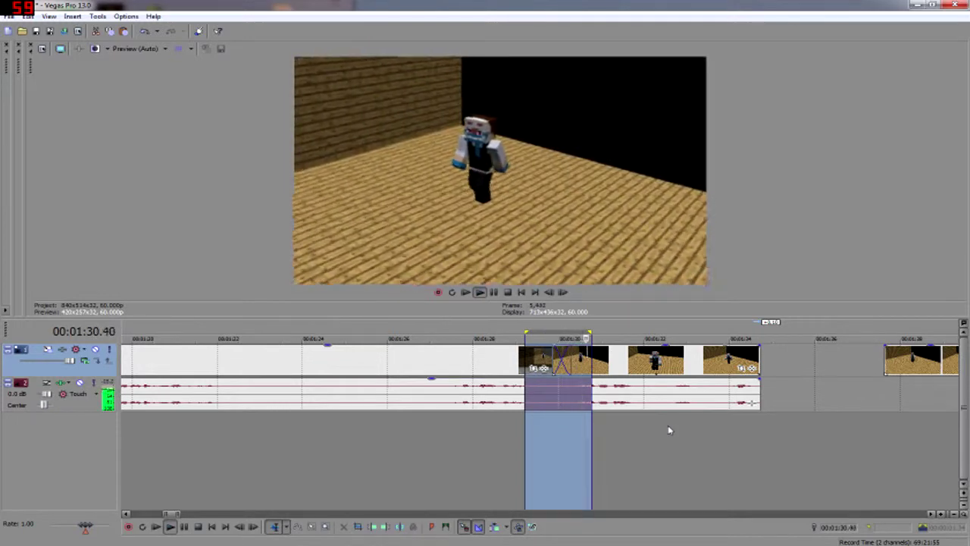
{"action": "key", "text": "space"}
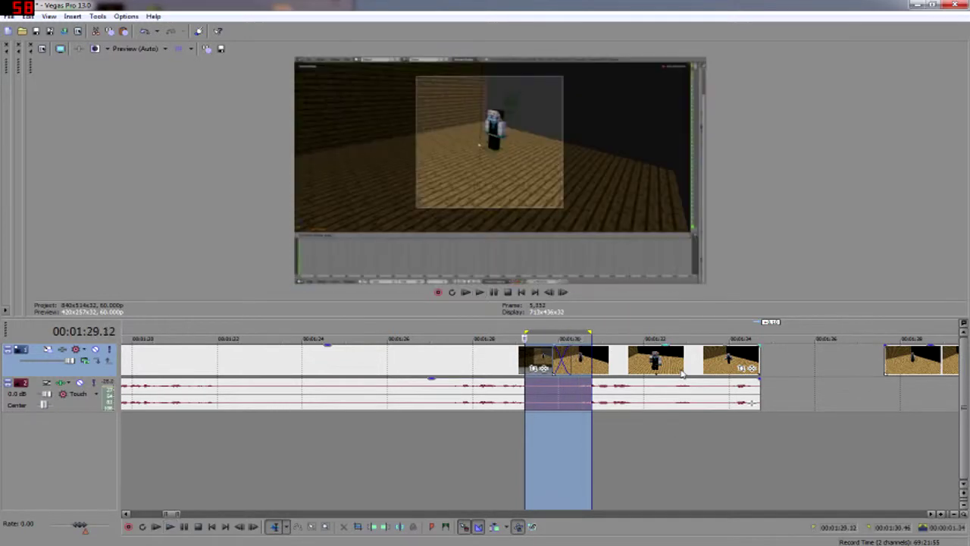
Try a longer crossfade by moving the animation clip about one second earlier, play it from 00:01:28.43, and undo the move
{"action": "left_click_drag", "start_coordinate": [681, 367], "coordinate": [633, 379]}
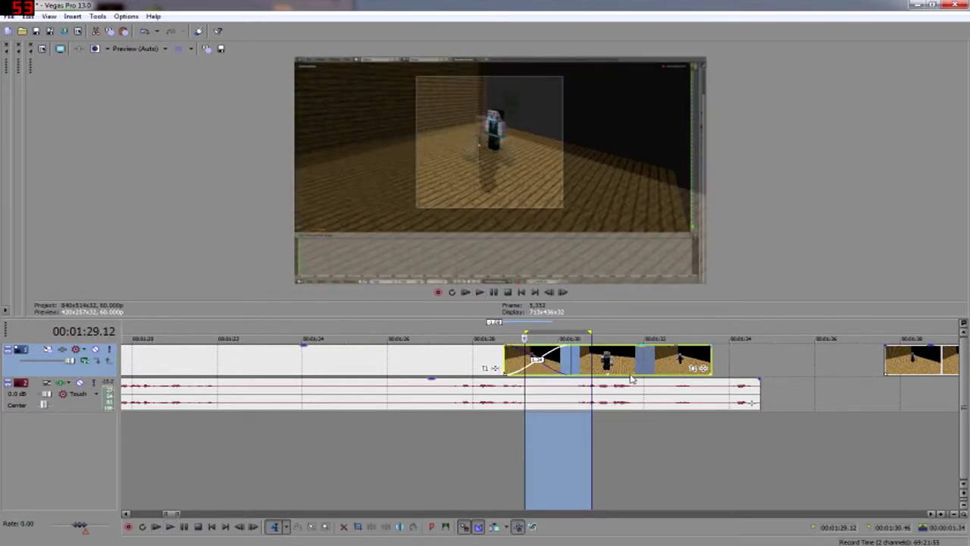
{"action": "left_click", "coordinate": [502, 448]}
{"action": "key", "text": "space"}
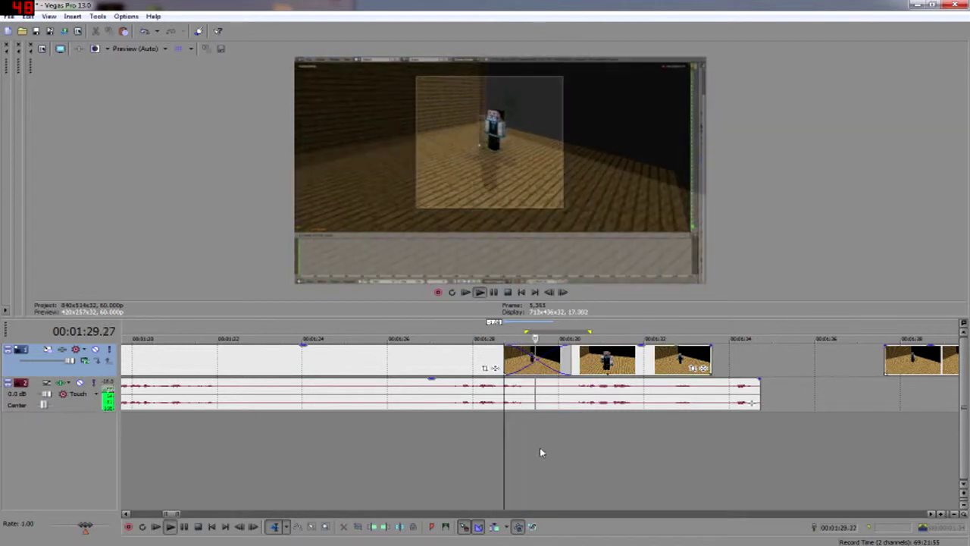
{"action": "key", "text": "space"}
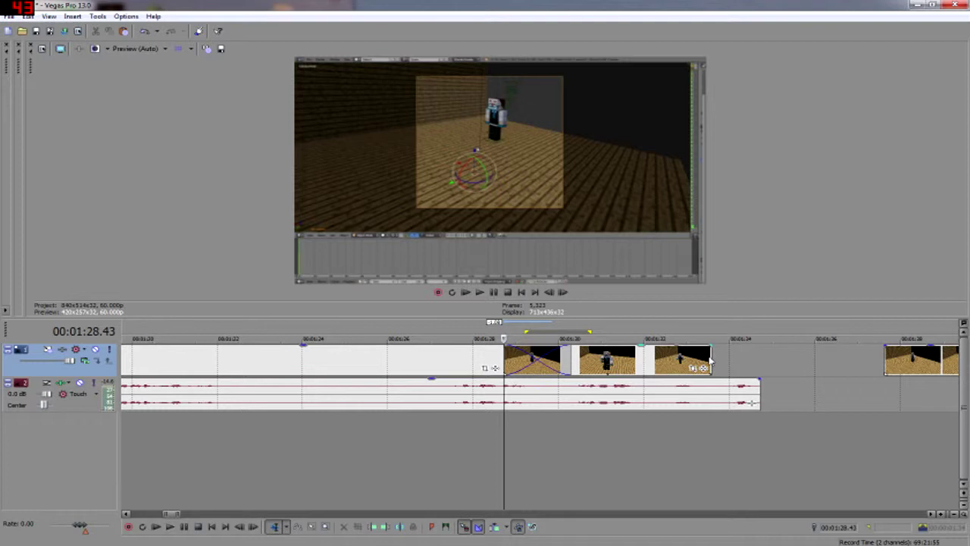
{"action": "left_click_drag", "start_coordinate": [677, 362], "coordinate": [680, 362]}
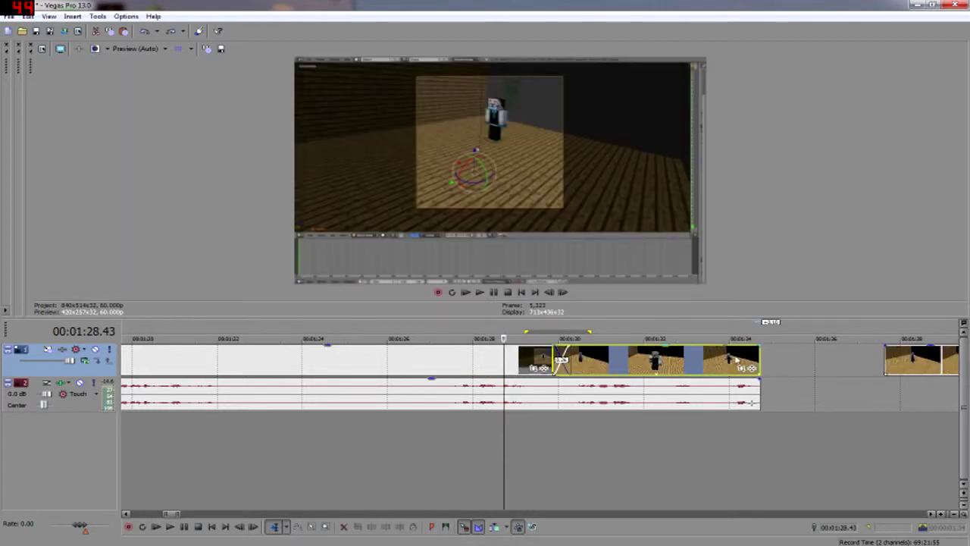
Move the leftover animation clip out of the way, past the end of the project's audio
{"action": "scroll", "coordinate": [877, 399], "scroll_direction": "down", "scroll_amount": 3}
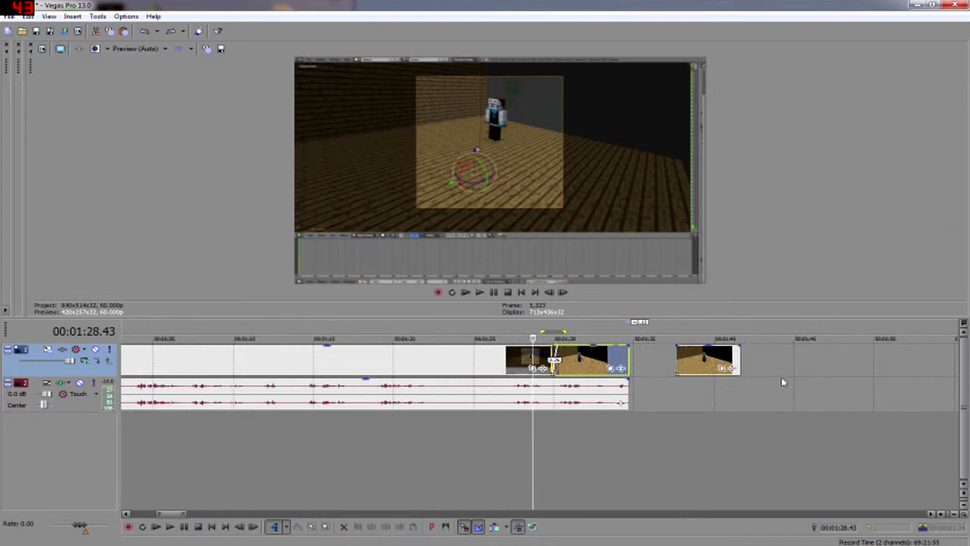
{"action": "left_click_drag", "start_coordinate": [707, 368], "coordinate": [861, 362]}
{"action": "scroll", "coordinate": [753, 385], "scroll_direction": "down", "scroll_amount": 5}
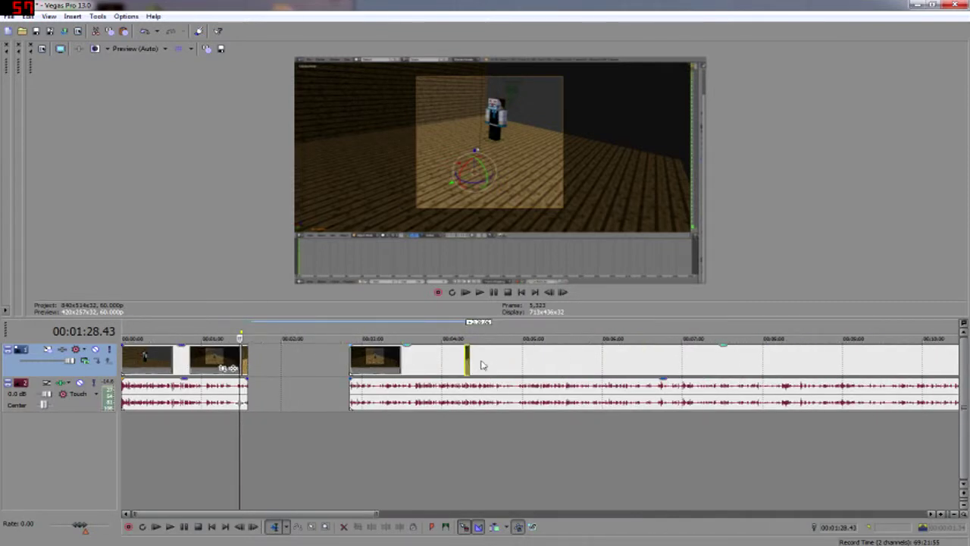
{"action": "left_click_drag", "start_coordinate": [467, 369], "coordinate": [702, 375]}
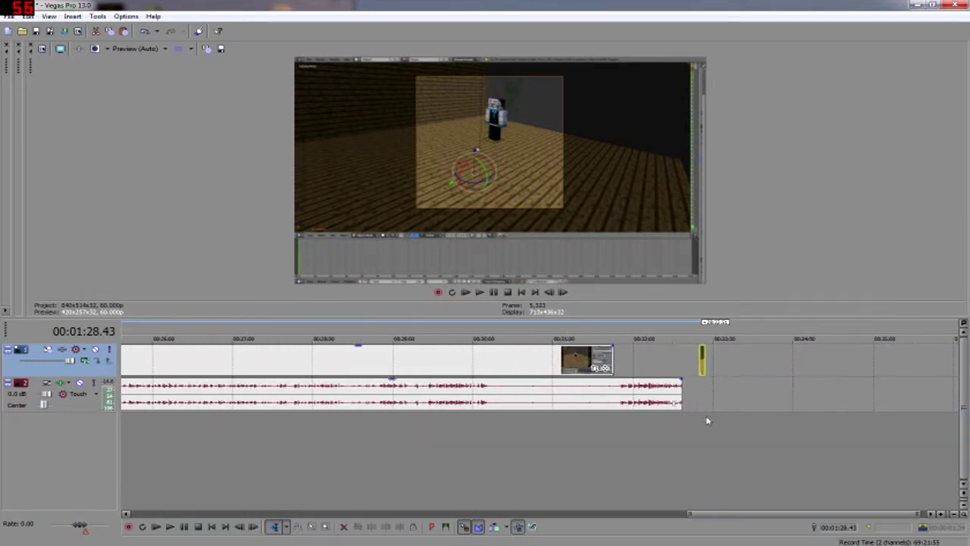
Move the next recording's video and audio earlier to close the gap, overlapping the end of the first section slightly for a short crossfade
{"action": "scroll", "coordinate": [704, 417], "scroll_direction": "down", "scroll_amount": 3}
{"action": "left_click_drag", "start_coordinate": [558, 366], "coordinate": [533, 376]}
{"action": "scroll", "coordinate": [157, 455], "scroll_direction": "up", "scroll_amount": 10}
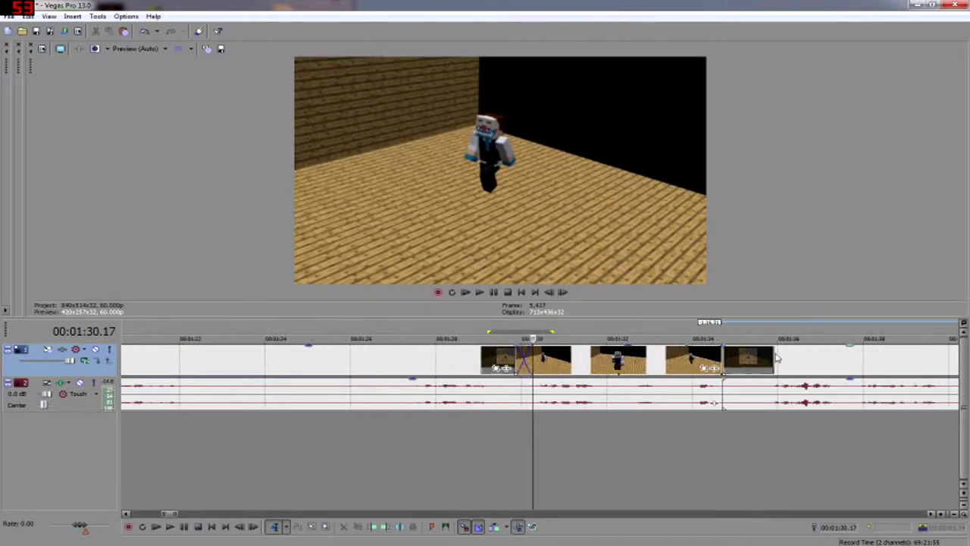
{"action": "left_click_drag", "start_coordinate": [813, 355], "coordinate": [805, 367]}
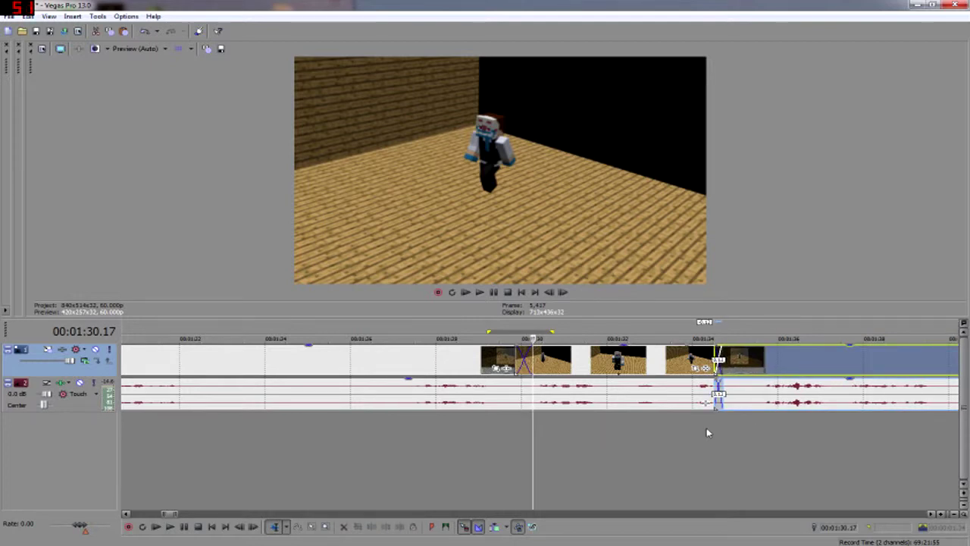
Play across the new join from 00:01:34.20 and play the following recording from 00:01:36.46
{"action": "left_click", "coordinate": [707, 432]}
{"action": "key", "text": "space"}
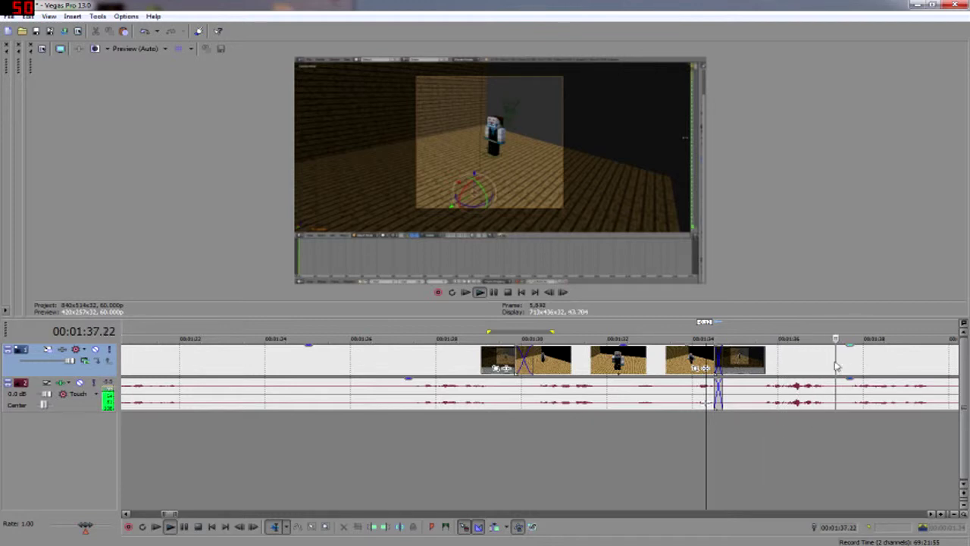
{"action": "key", "text": "space"}
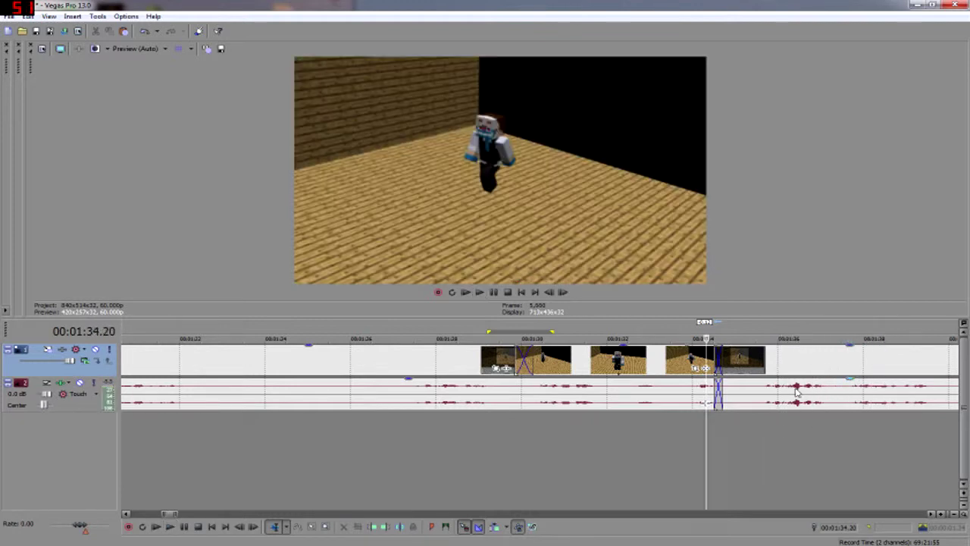
{"action": "left_click", "coordinate": [795, 391]}
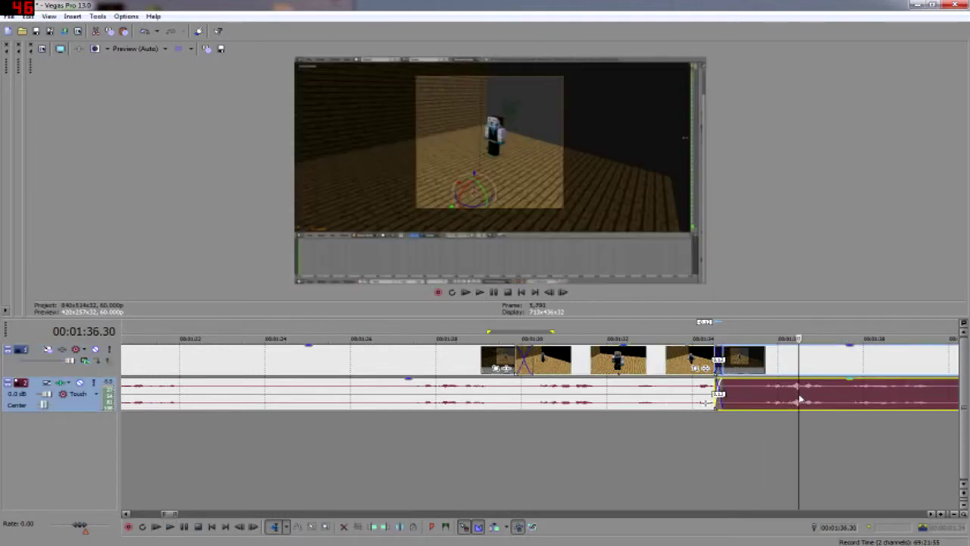
{"action": "left_click", "coordinate": [811, 366]}
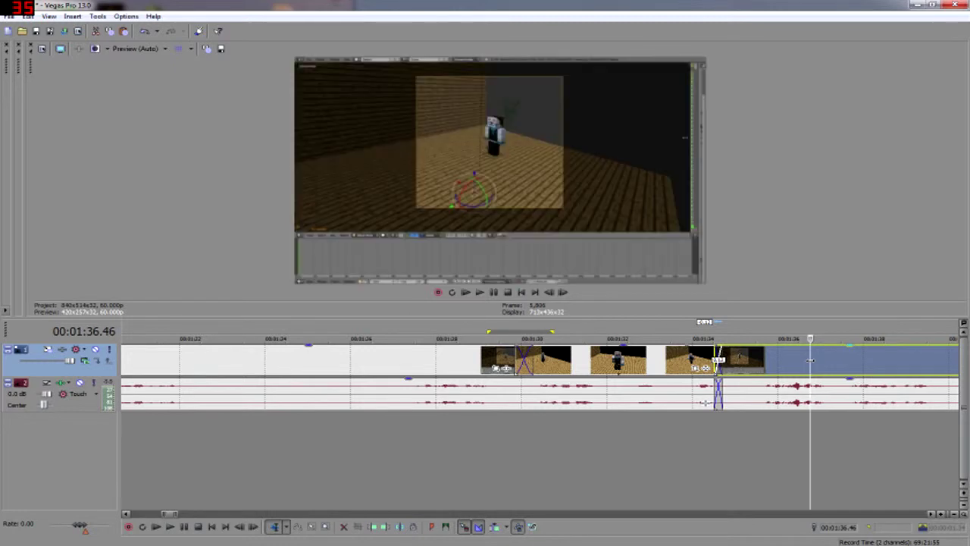
{"action": "key", "text": "space"}
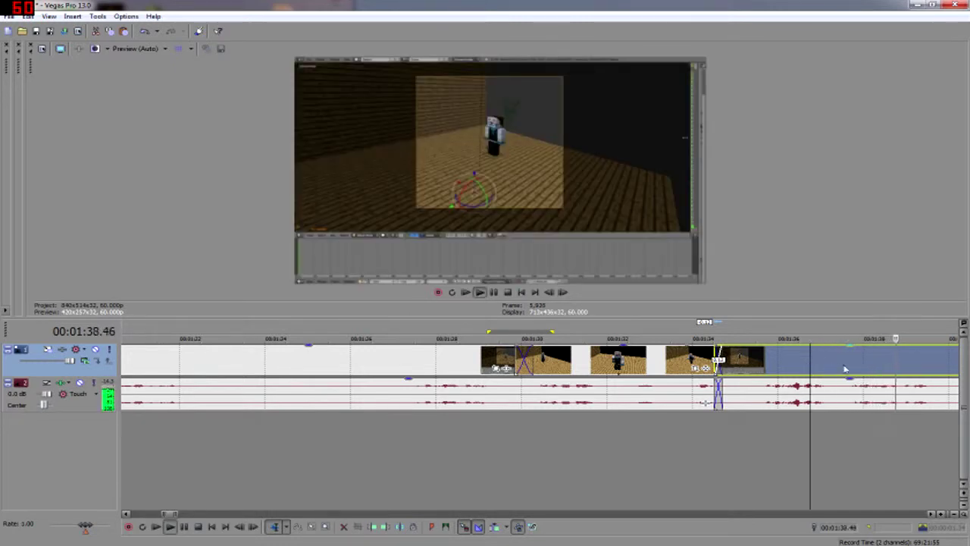
{"action": "key", "text": "space"}
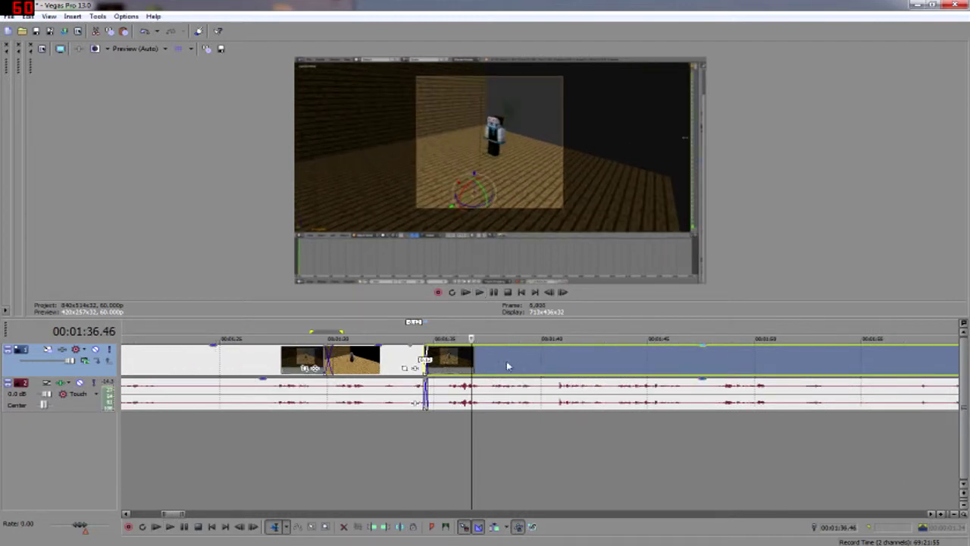
Play the second recording from 00:01:35.37, 00:01:42.13 and 00:01:37.41 to look for a point where the animation should end
{"action": "left_click", "coordinate": [447, 366]}
{"action": "key", "text": "space"}
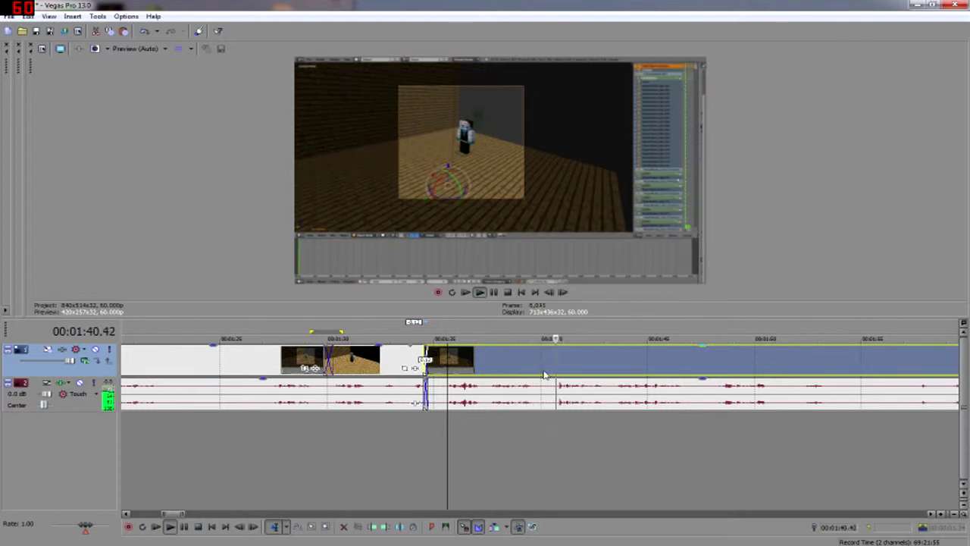
{"action": "key", "text": "space"}
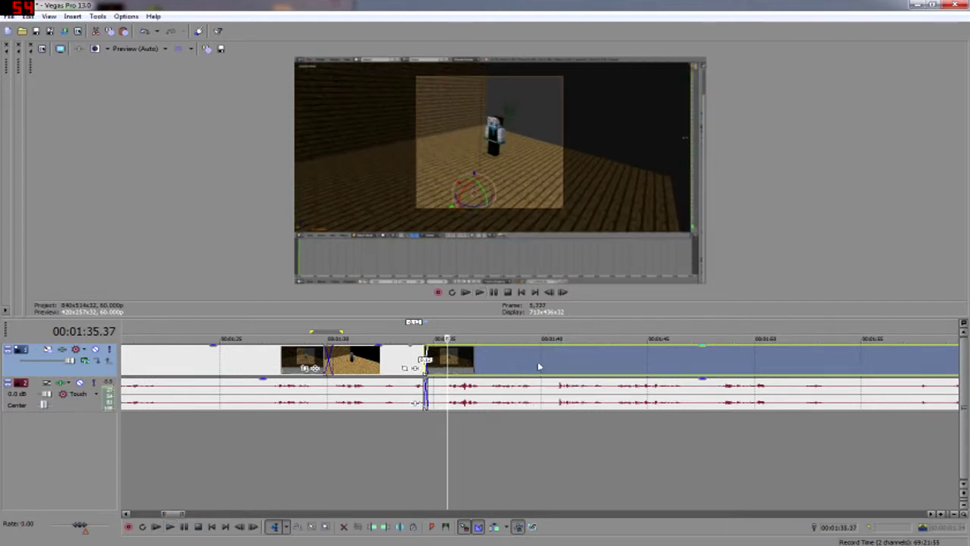
{"action": "left_click", "coordinate": [588, 364]}
{"action": "key", "text": "space"}
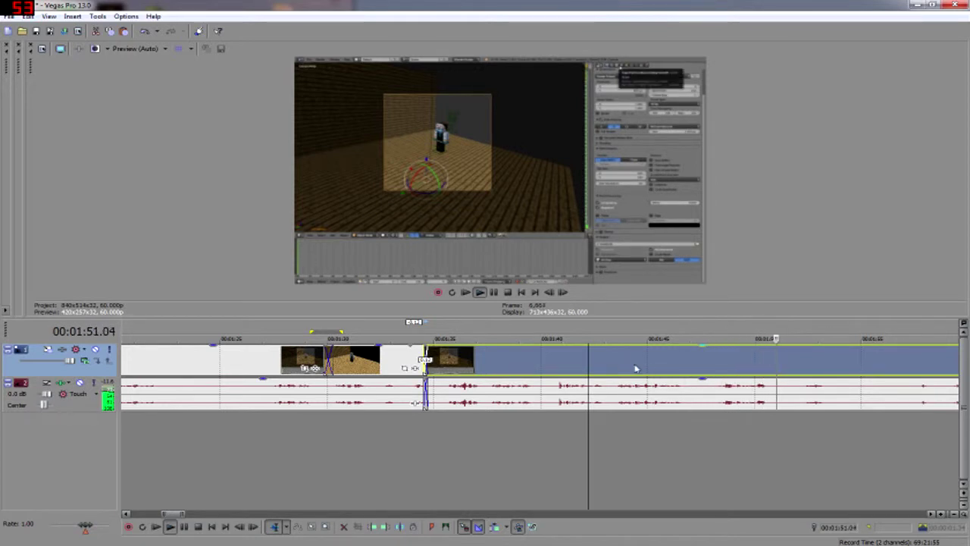
{"action": "key", "text": "space"}
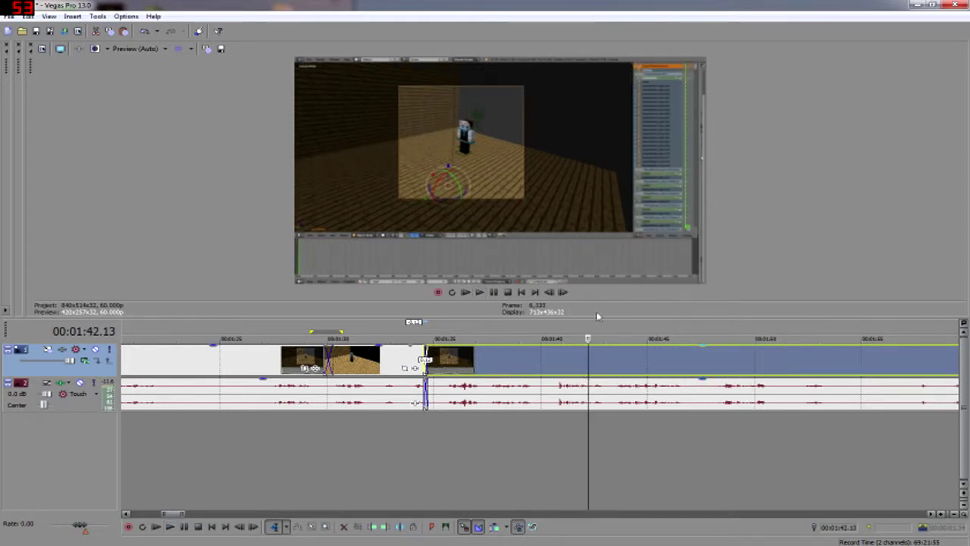
{"action": "left_click", "coordinate": [491, 364]}
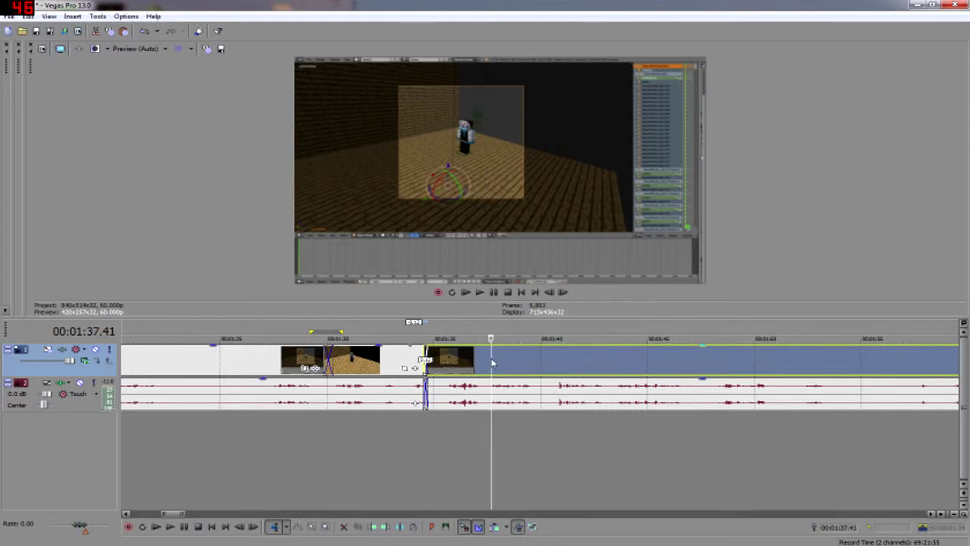
{"action": "key", "text": "space"}
{"action": "key", "text": "space"}
Split the second recording's video at 00:01:37.24, undoing an accidental shift of the clip along the way
{"action": "left_click", "coordinate": [480, 360]}
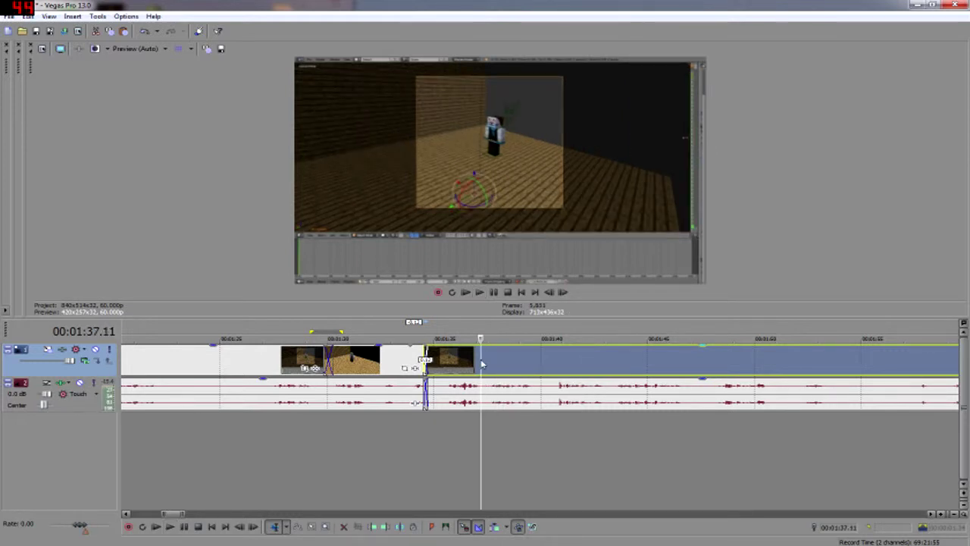
{"action": "left_click_drag", "start_coordinate": [481, 360], "coordinate": [485, 359]}
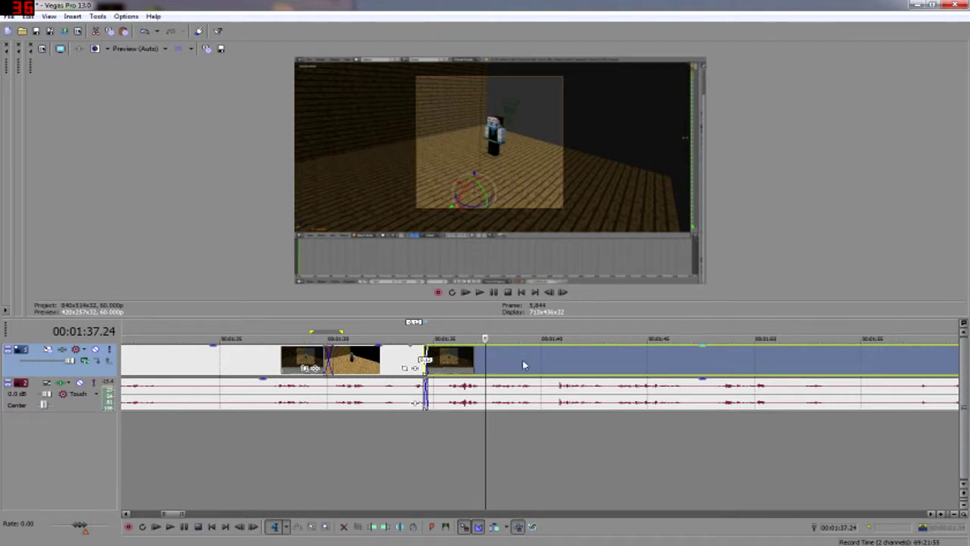
{"action": "mouse_move", "coordinate": [638, 365]}
{"action": "left_mouse_down"}
{"action": "mouse_move", "coordinate": [808, 371]}
{"action": "mouse_move", "coordinate": [688, 371]}
{"action": "mouse_move", "coordinate": [643, 383]}
{"action": "left_mouse_up"}
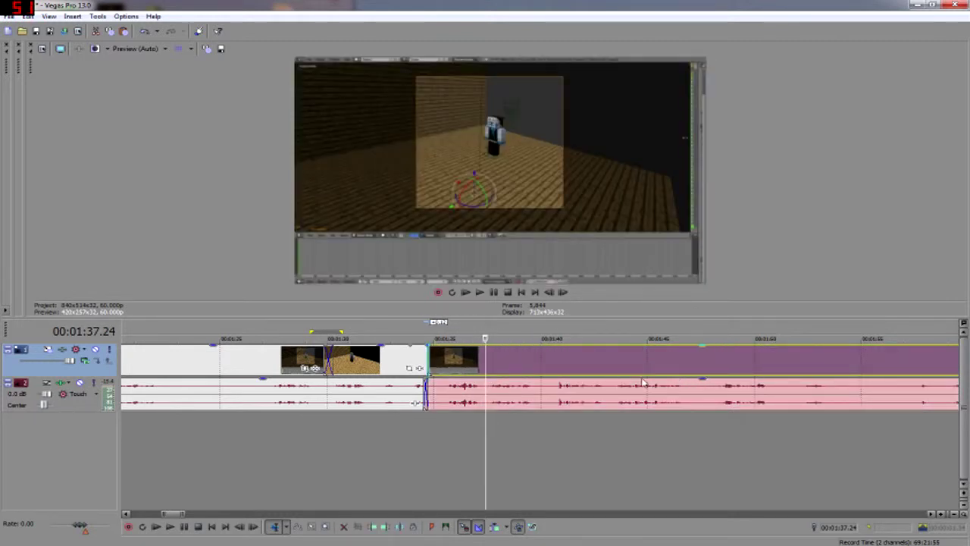
{"action": "key", "text": "ctrl+z"}
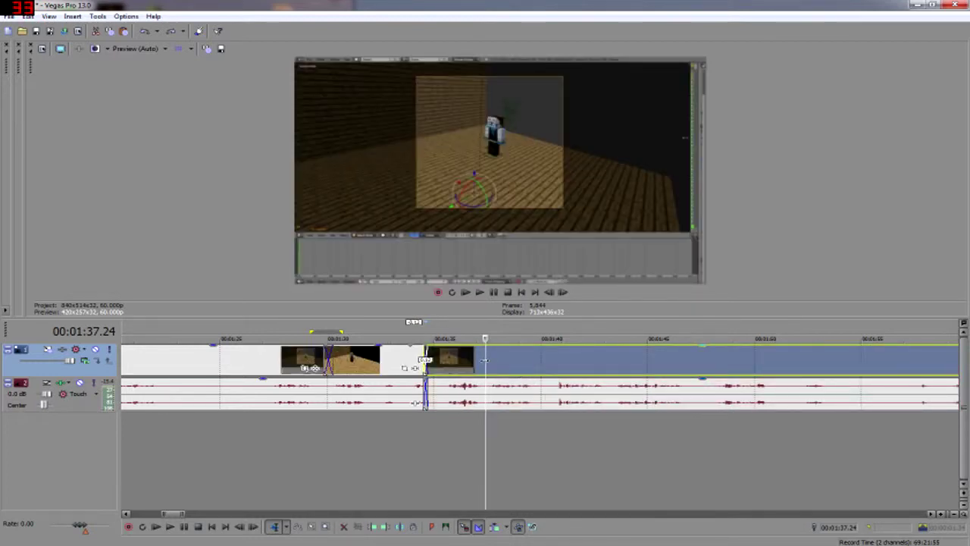
{"action": "key", "text": "s"}
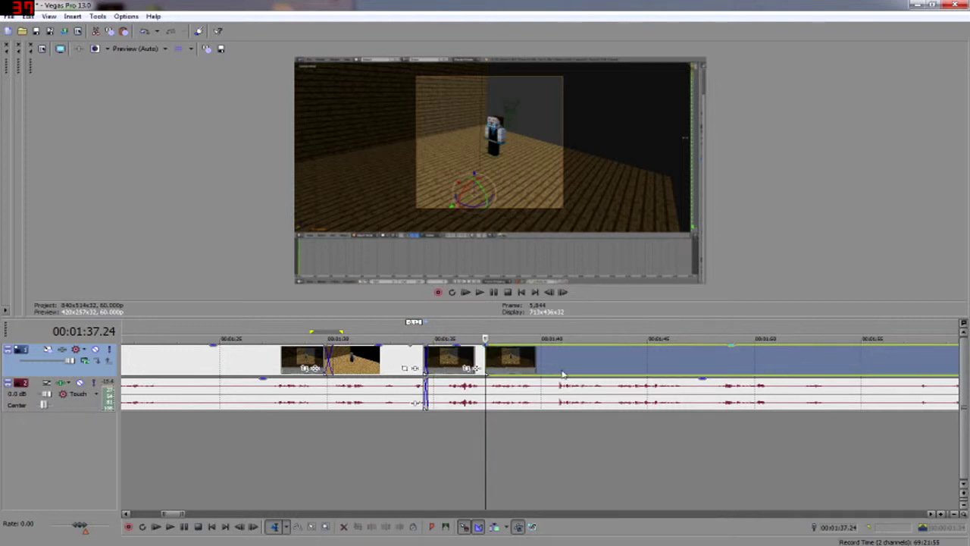
Try moving the video section after the split about three seconds along the timeline, and undo the move
{"action": "left_click", "coordinate": [542, 367]}
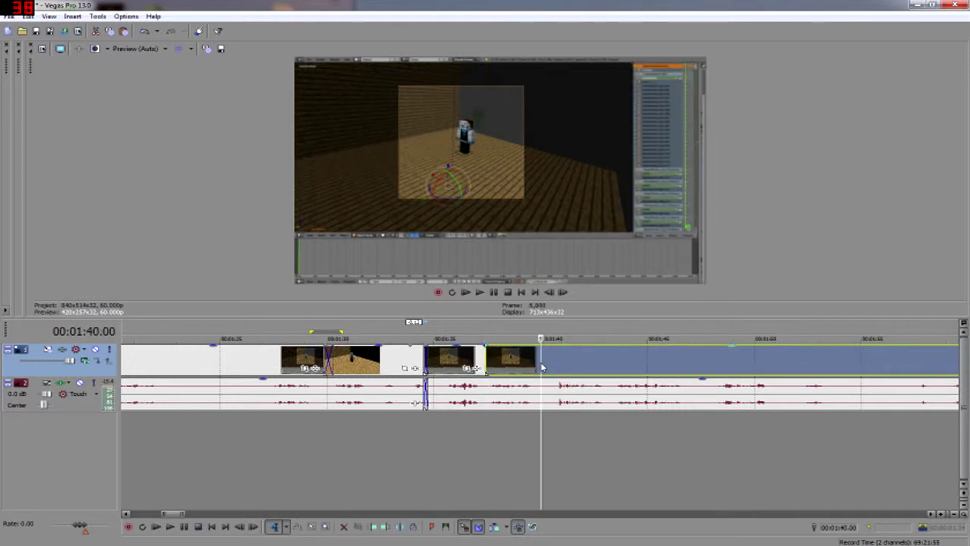
{"action": "left_click", "coordinate": [530, 394]}
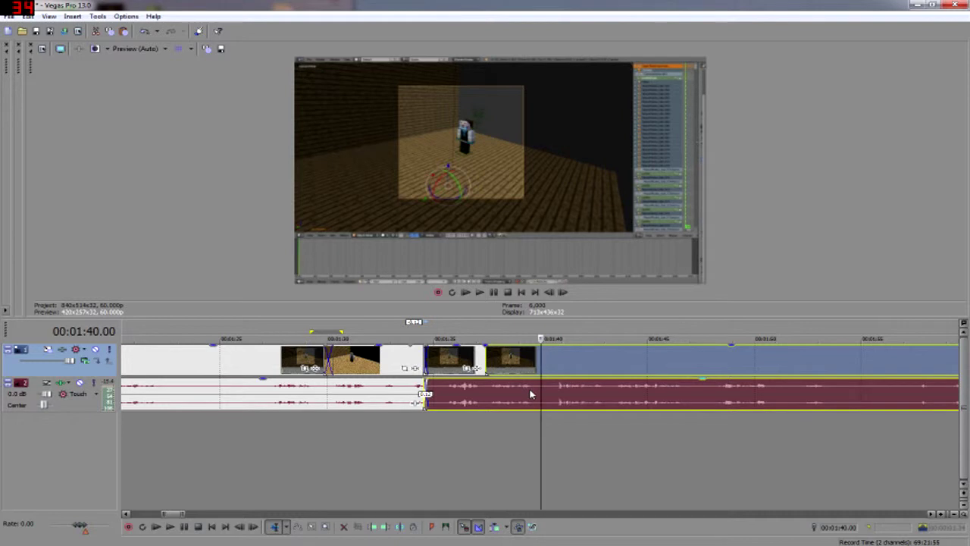
{"action": "left_click", "coordinate": [589, 364]}
{"action": "left_click_drag", "start_coordinate": [602, 363], "coordinate": [667, 362]}
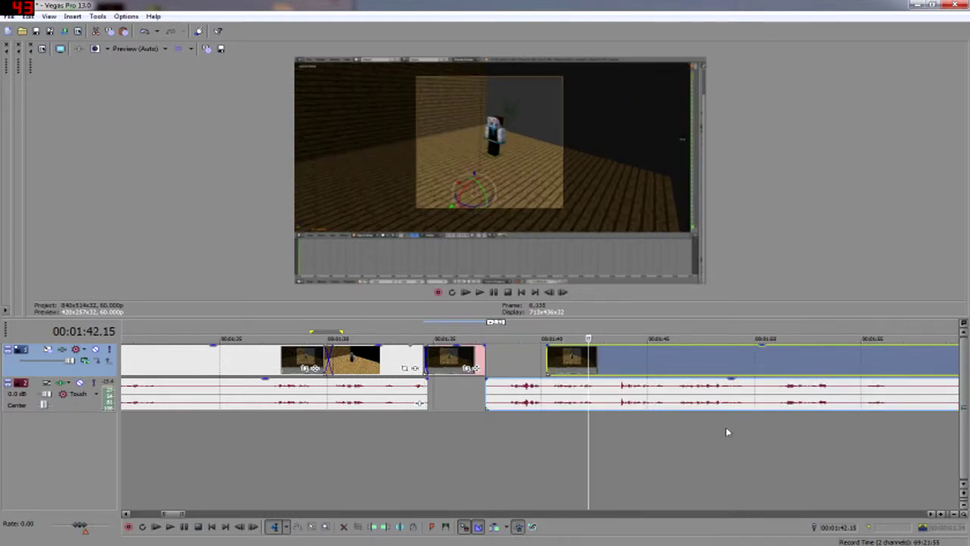
{"action": "key", "text": "ctrl+z"}
Delete the short video section before the split, and extend the animation clip's end to slightly overlap the remaining recording
{"action": "left_click", "coordinate": [459, 361]}
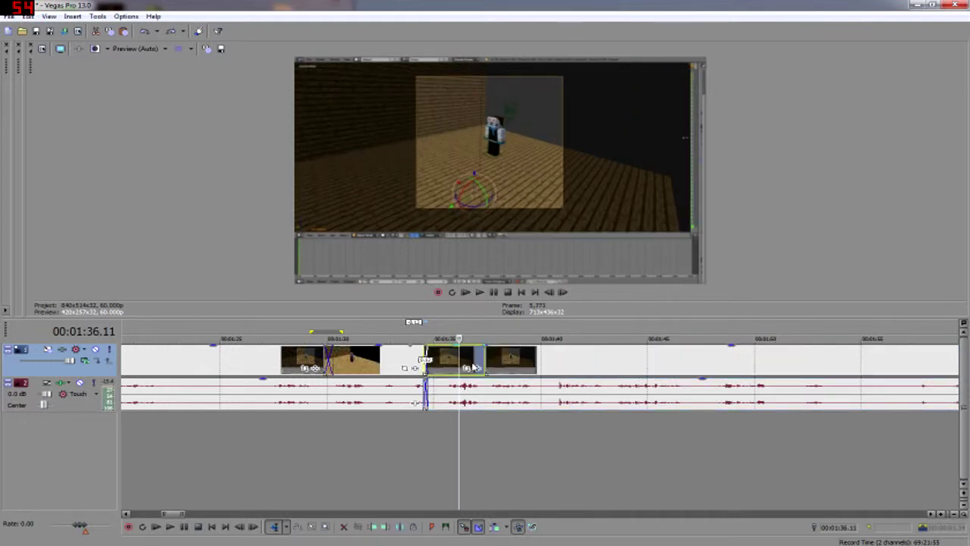
{"action": "key", "text": "Delete"}
{"action": "left_click_drag", "start_coordinate": [427, 360], "coordinate": [488, 360]}
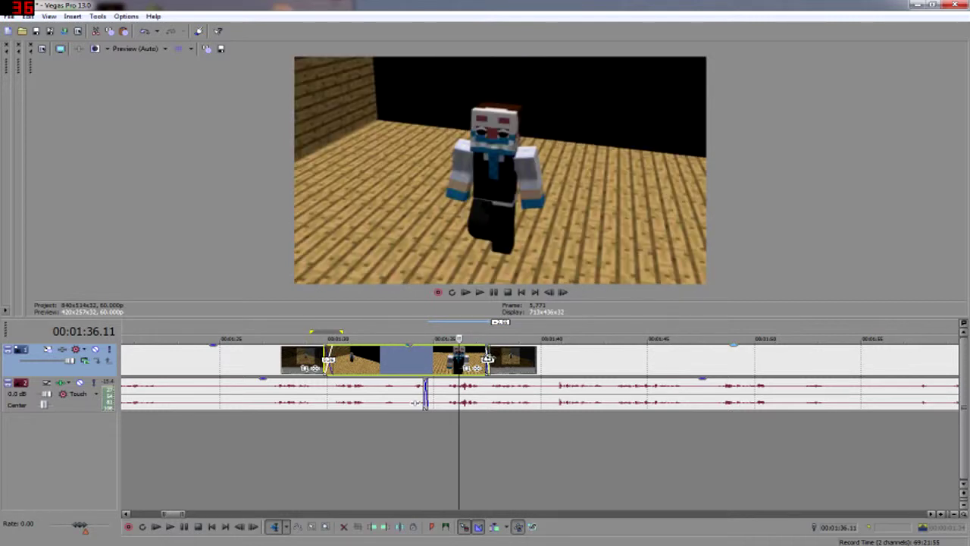
Play the extended animation and its transitions from 00:01:28.50, and replay the beginning
{"action": "left_click", "coordinate": [302, 425]}
{"action": "scroll", "coordinate": [499, 367], "scroll_direction": "up", "scroll_amount": 5}
{"action": "scroll", "coordinate": [542, 387], "scroll_direction": "down", "scroll_amount": 3}
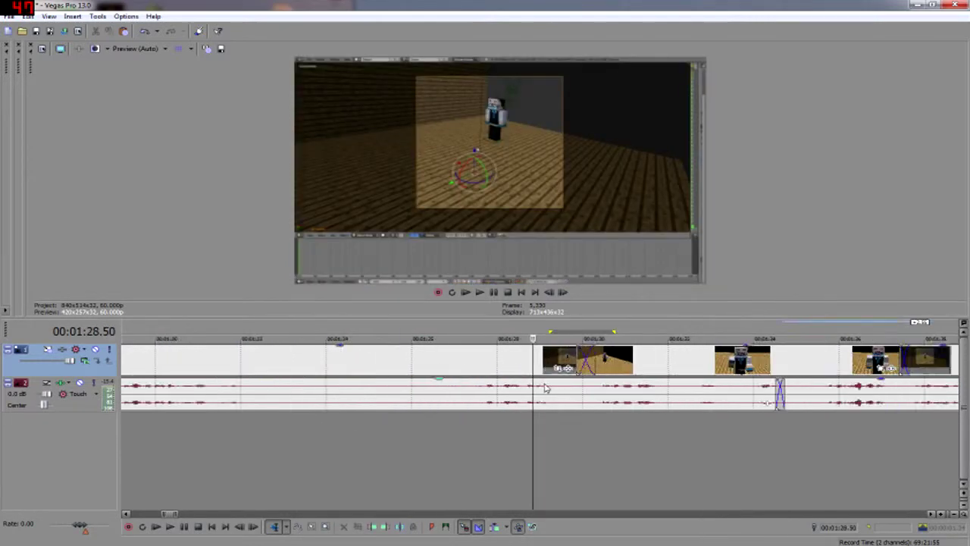
{"action": "scroll", "coordinate": [546, 388], "scroll_direction": "up", "scroll_amount": 2}
{"action": "key", "text": "space"}
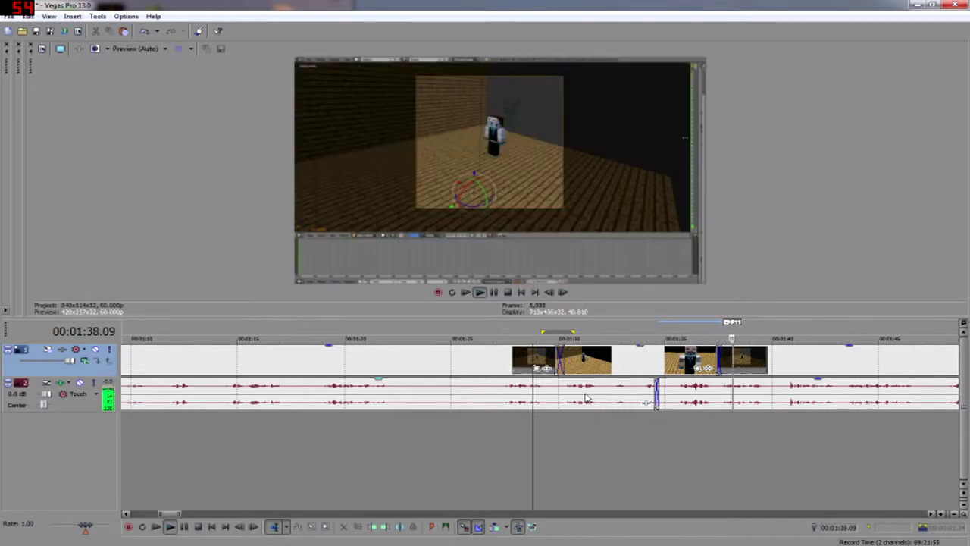
{"action": "key", "text": "space"}
{"action": "key", "text": "space"}
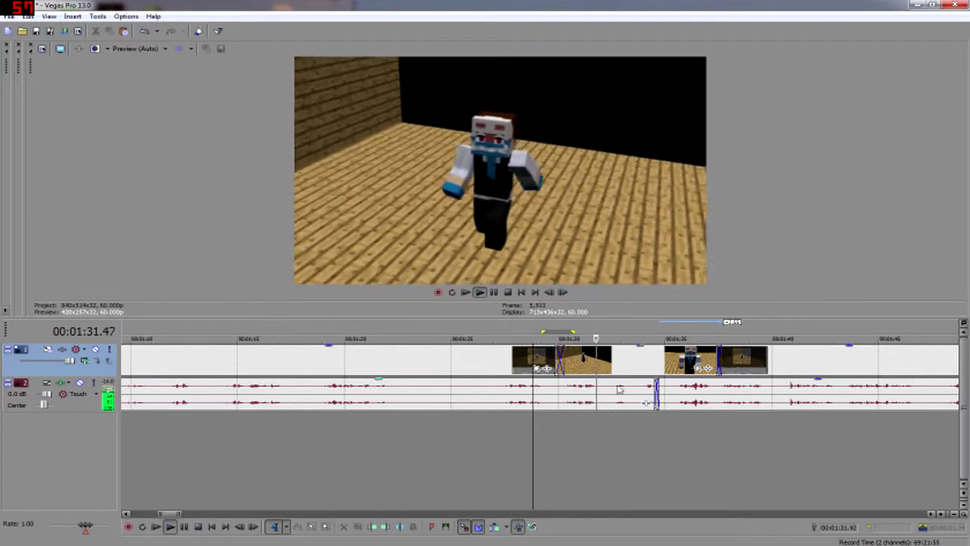
{"action": "key", "text": "space"}
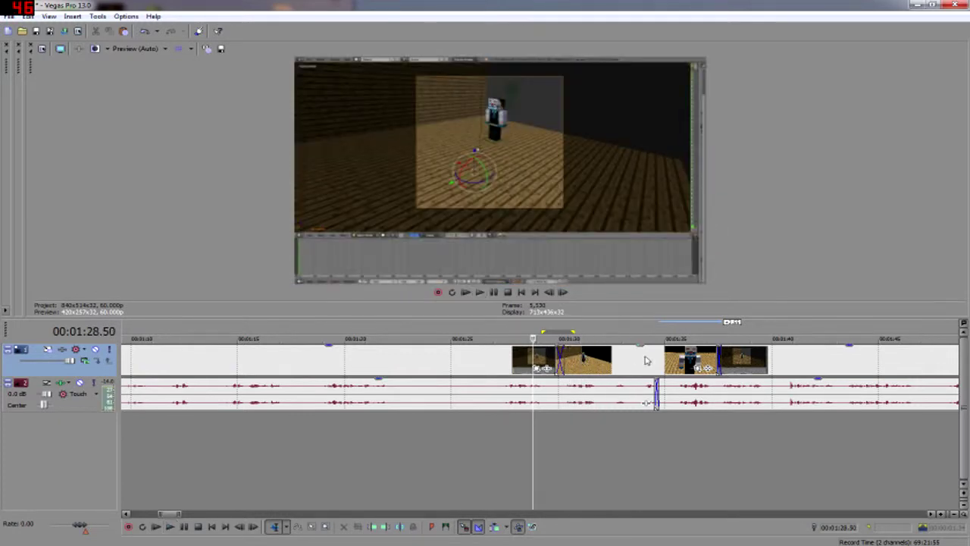
Extend the animation clip's end slightly to lengthen its crossfade into the following recording, and place the cursor at 00:01:42.27
{"action": "scroll", "coordinate": [643, 370], "scroll_direction": "up", "scroll_amount": 3}
{"action": "scroll", "coordinate": [641, 370], "scroll_direction": "down", "scroll_amount": 5}
{"action": "scroll", "coordinate": [639, 370], "scroll_direction": "up", "scroll_amount": 5}
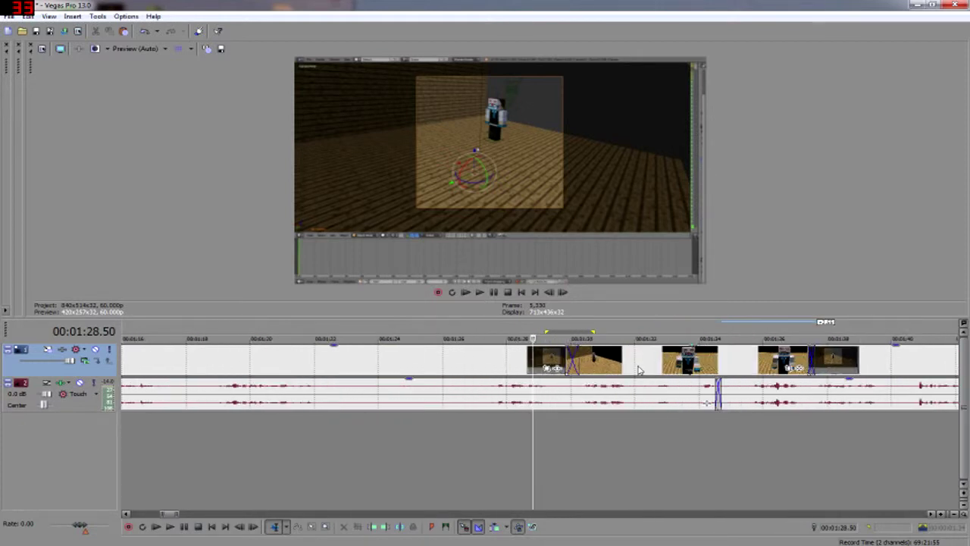
{"action": "scroll", "coordinate": [639, 370], "scroll_direction": "down", "scroll_amount": 5}
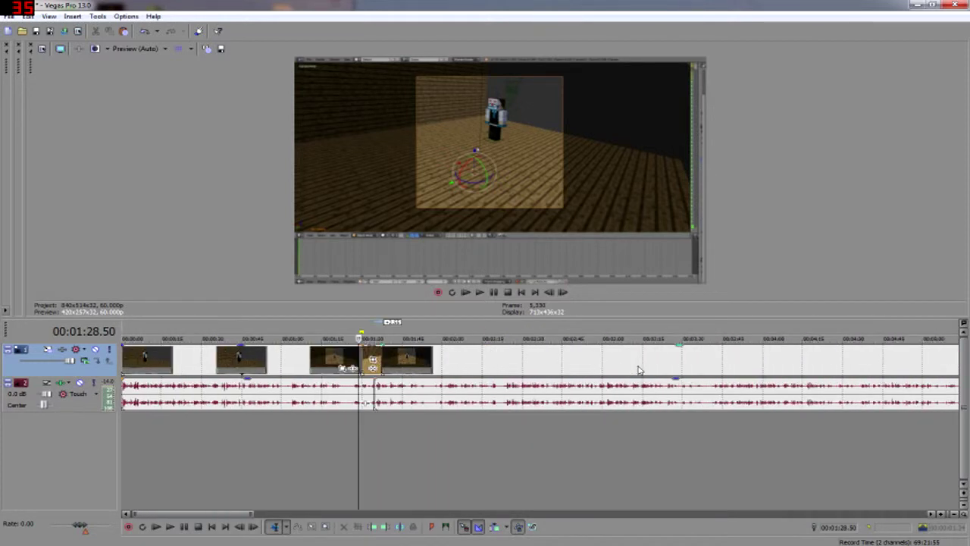
{"action": "scroll", "coordinate": [639, 370], "scroll_direction": "up", "scroll_amount": 2}
{"action": "scroll", "coordinate": [634, 369], "scroll_direction": "up", "scroll_amount": 4}
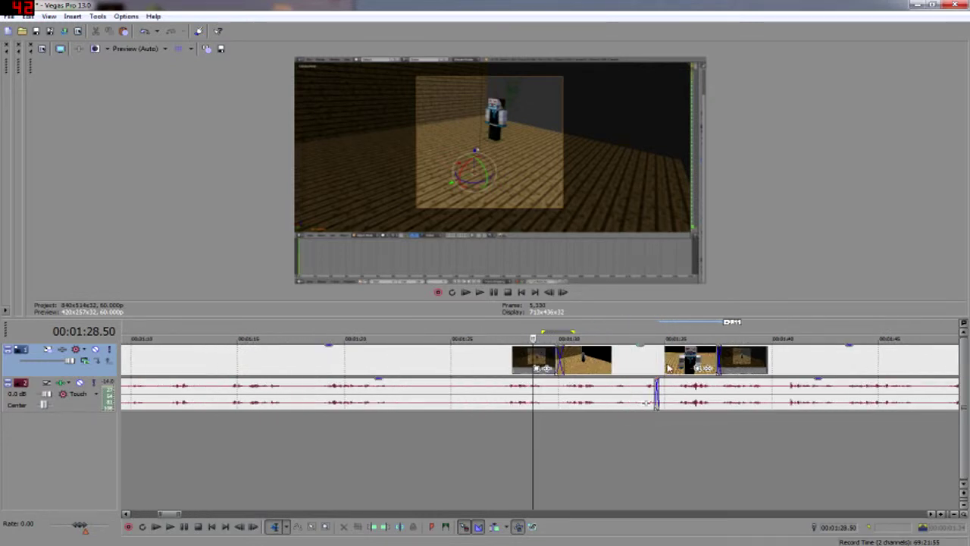
{"action": "left_click_drag", "start_coordinate": [720, 358], "coordinate": [723, 358]}
{"action": "scroll", "coordinate": [729, 395], "scroll_direction": "down", "scroll_amount": 4}
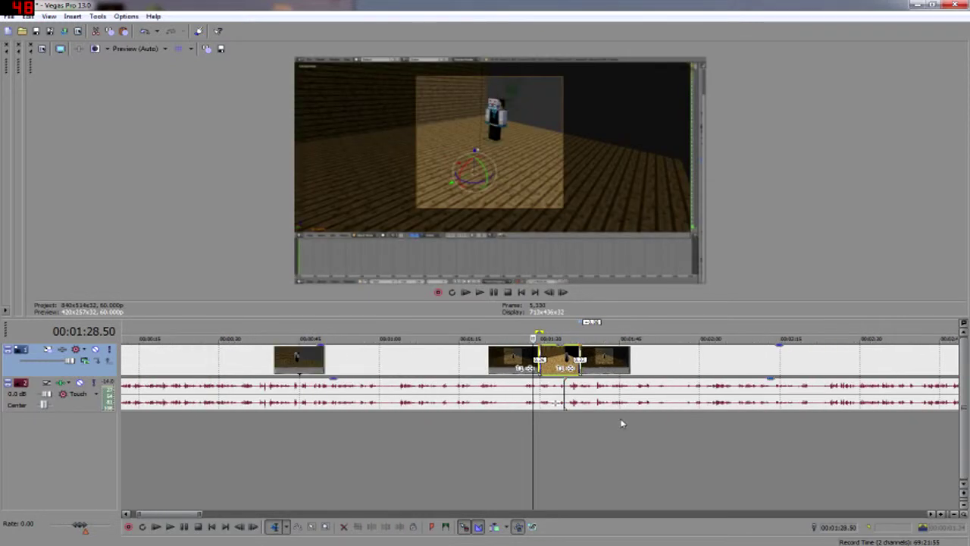
{"action": "left_click", "coordinate": [606, 419]}
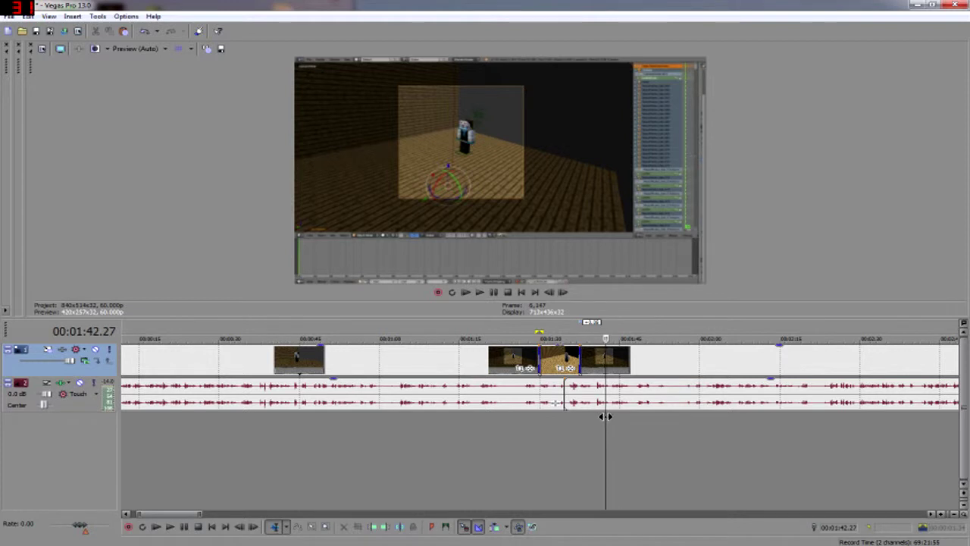
Play the remaining recording from 00:01:42.27 and from 00:02:52.25 to check its content farther along the timeline
{"action": "key", "text": "space"}
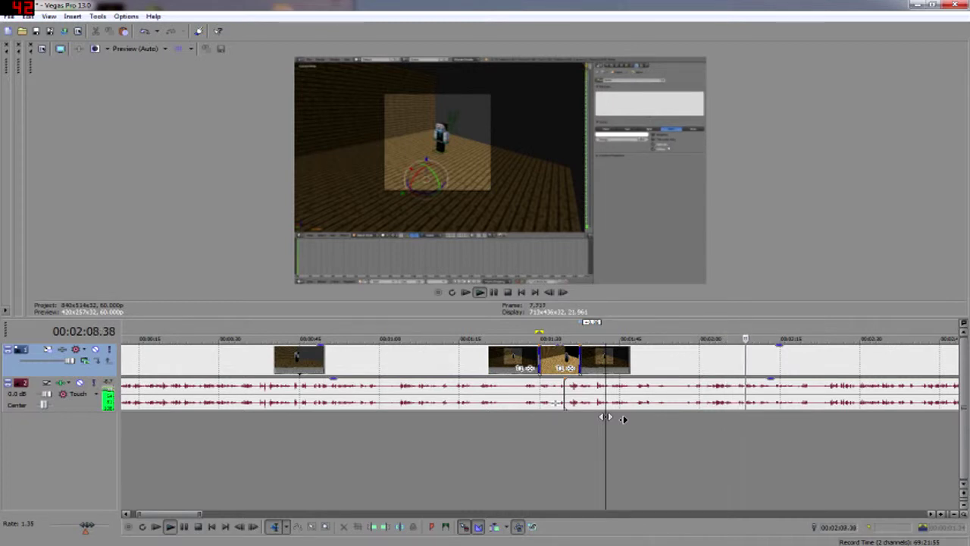
{"action": "key", "text": "Return"}
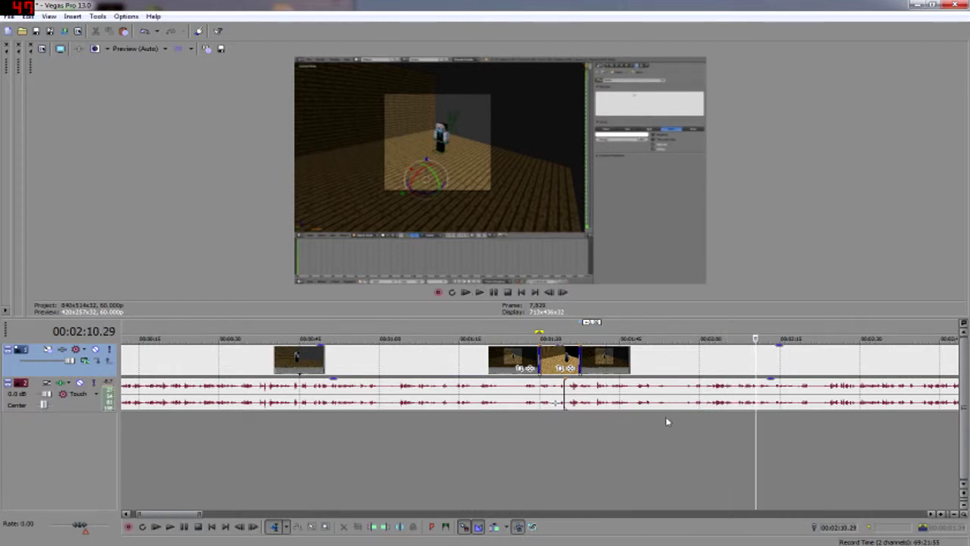
{"action": "left_click_drag", "start_coordinate": [756, 441], "coordinate": [294, 459]}
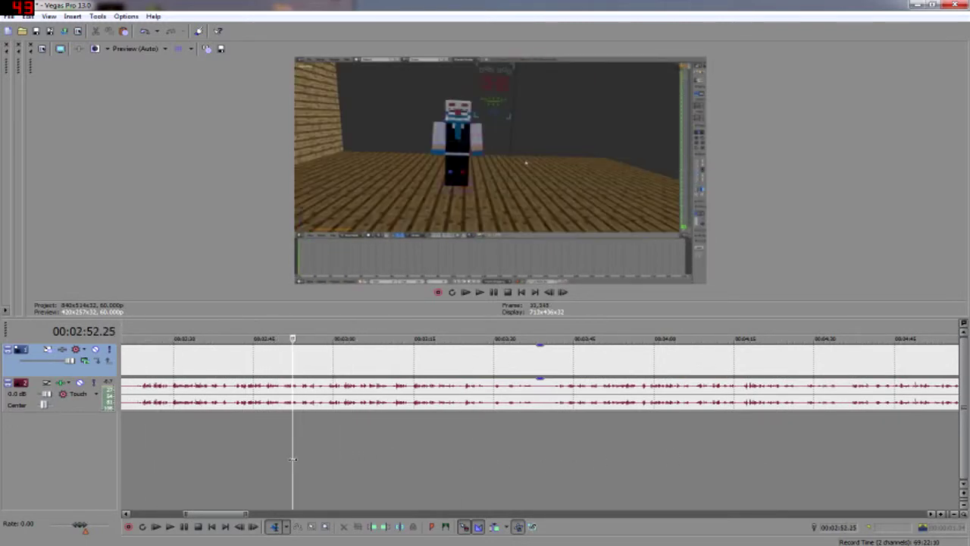
{"action": "key", "text": "space"}
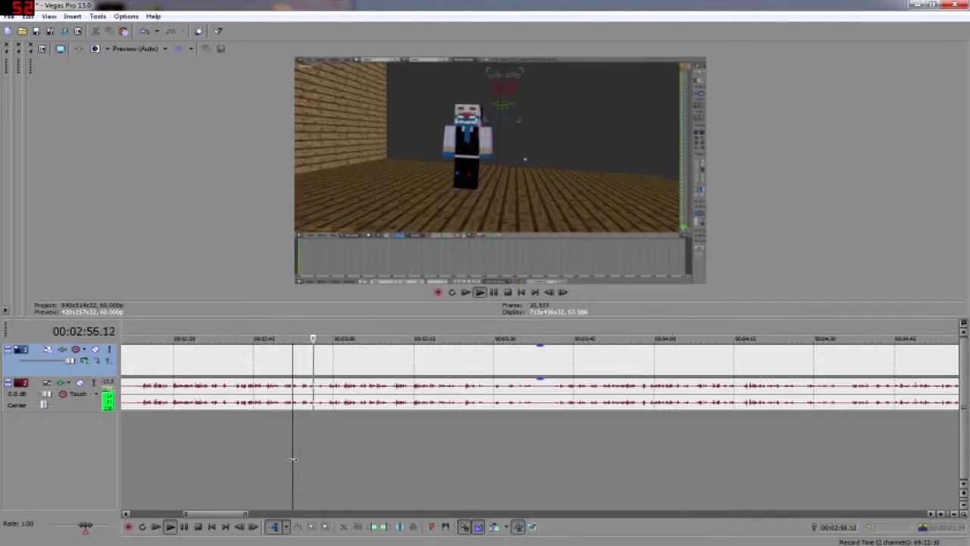
{"action": "key", "text": "space"}
{"action": "left_click", "coordinate": [373, 465]}
{"action": "left_click_drag", "start_coordinate": [420, 471], "coordinate": [830, 436]}
Listen around 00:09:37 for where the speech ends, and split the video and audio at 00:09:40.18
{"action": "left_click_drag", "start_coordinate": [829, 394], "coordinate": [677, 411]}
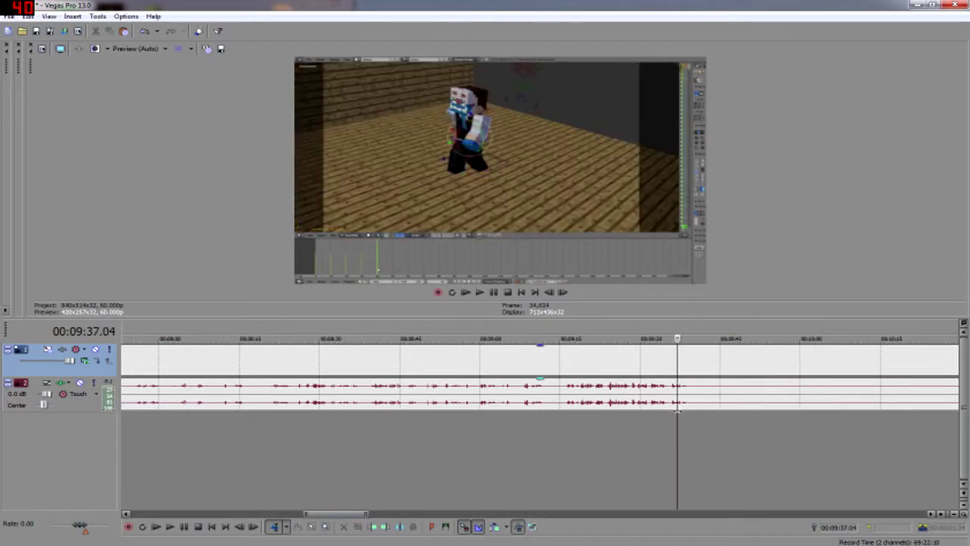
{"action": "key", "text": "space"}
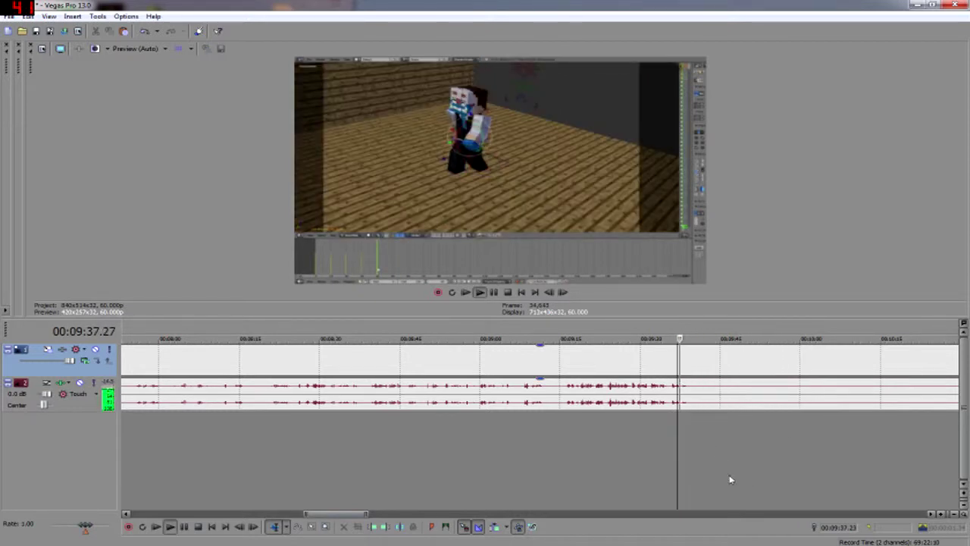
{"action": "key", "text": "space"}
{"action": "left_click", "coordinate": [656, 396]}
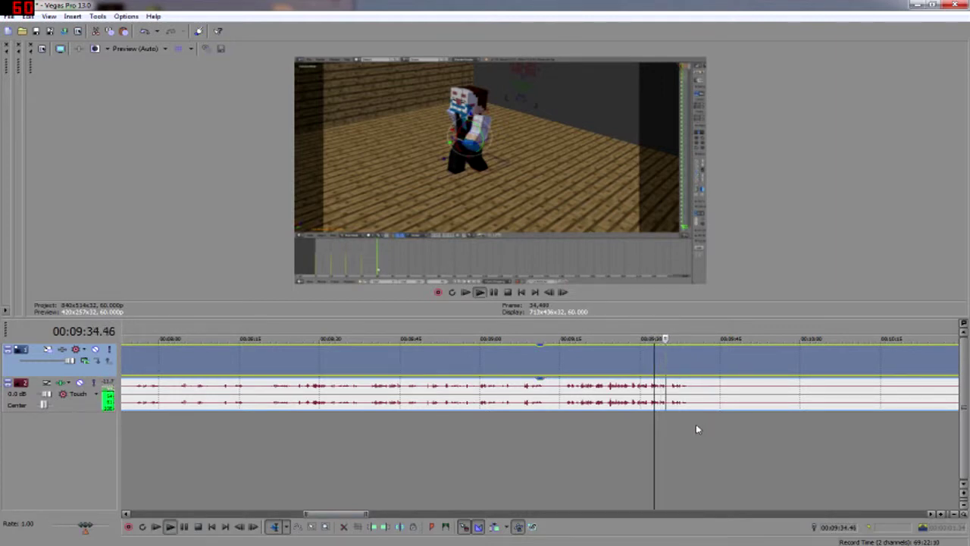
{"action": "key", "text": "space"}
{"action": "left_click_drag", "start_coordinate": [653, 432], "coordinate": [690, 431]}
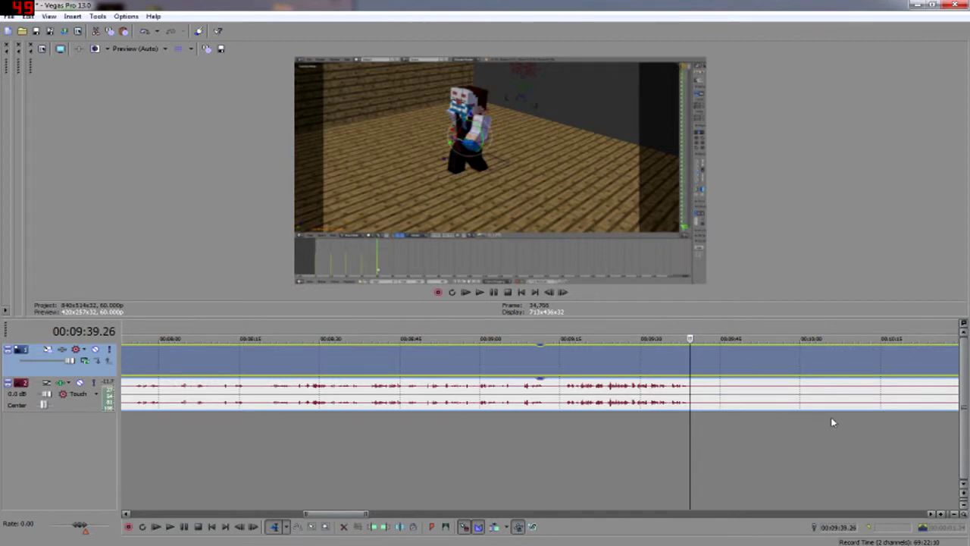
{"action": "left_click", "coordinate": [679, 393]}
{"action": "key", "text": "space"}
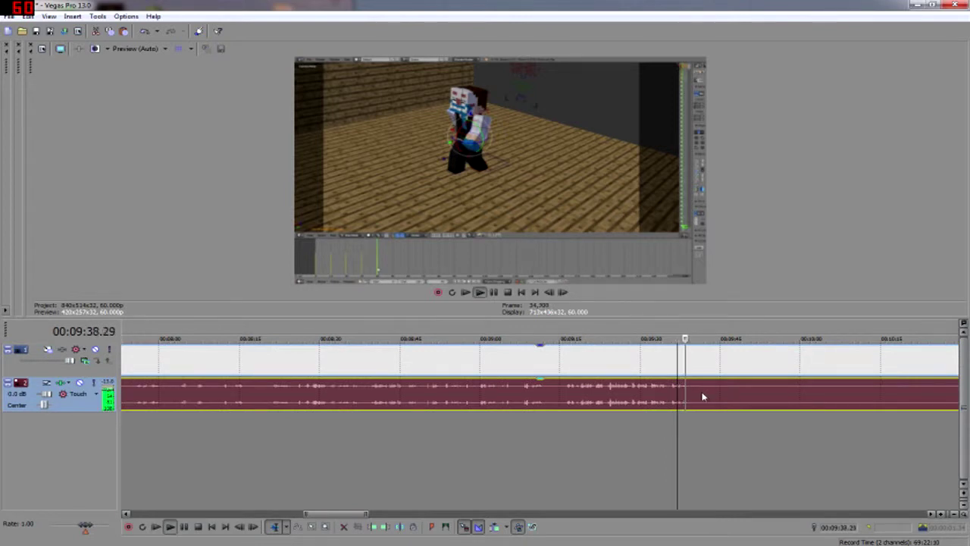
{"action": "key", "text": "space"}
{"action": "left_click", "coordinate": [695, 393]}
{"action": "key", "text": "s"}
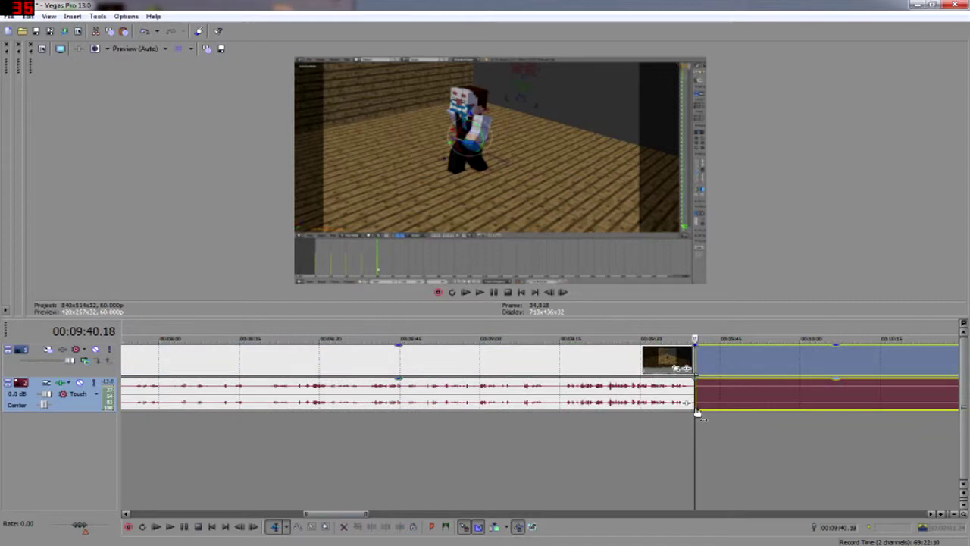
Examine the silent stretch after the 00:09:40.18 split, playing the noise near 00:17:58.51 and scrubbing on to 00:19:24.12
{"action": "left_click_drag", "start_coordinate": [730, 432], "coordinate": [401, 468]}
{"action": "scroll", "coordinate": [402, 453], "scroll_direction": "down", "scroll_amount": 5}
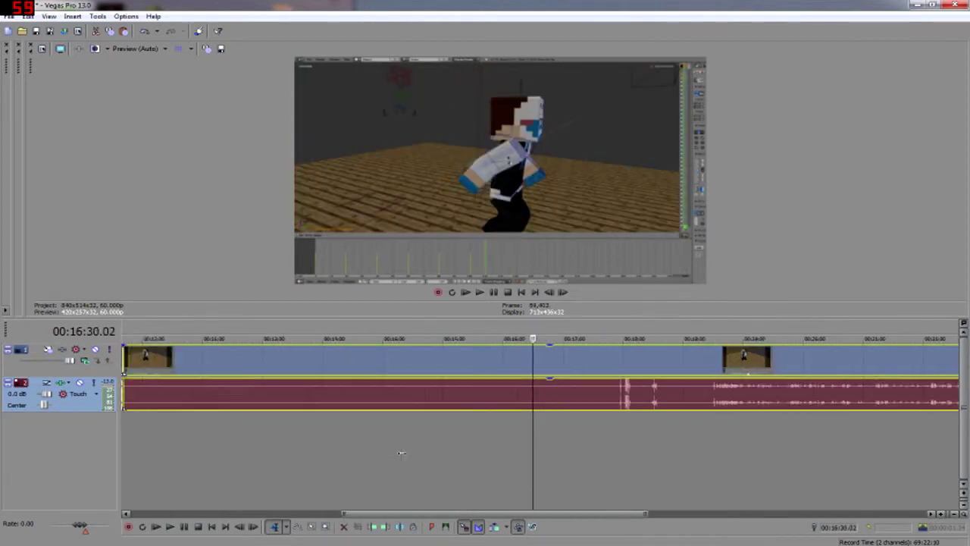
{"action": "left_click", "coordinate": [333, 446]}
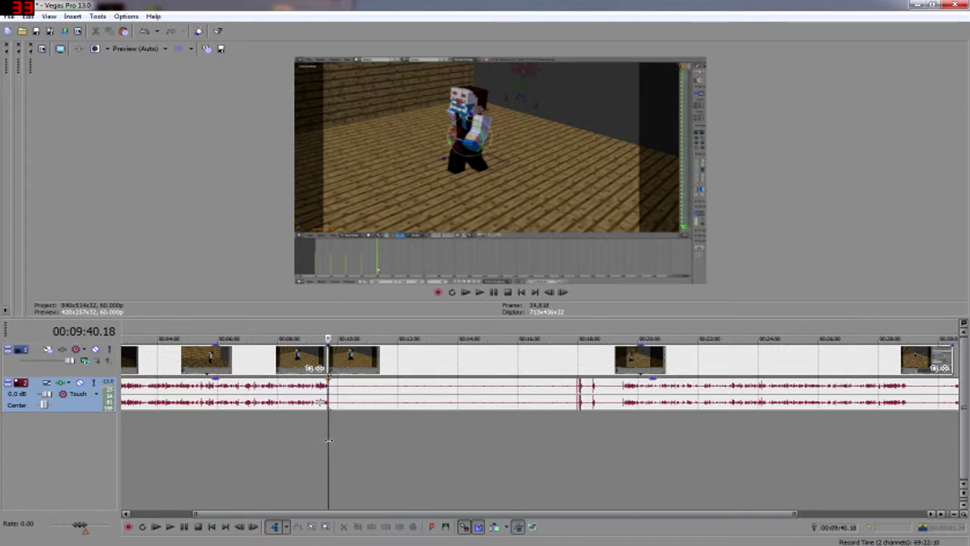
{"action": "left_click_drag", "start_coordinate": [328, 440], "coordinate": [573, 437]}
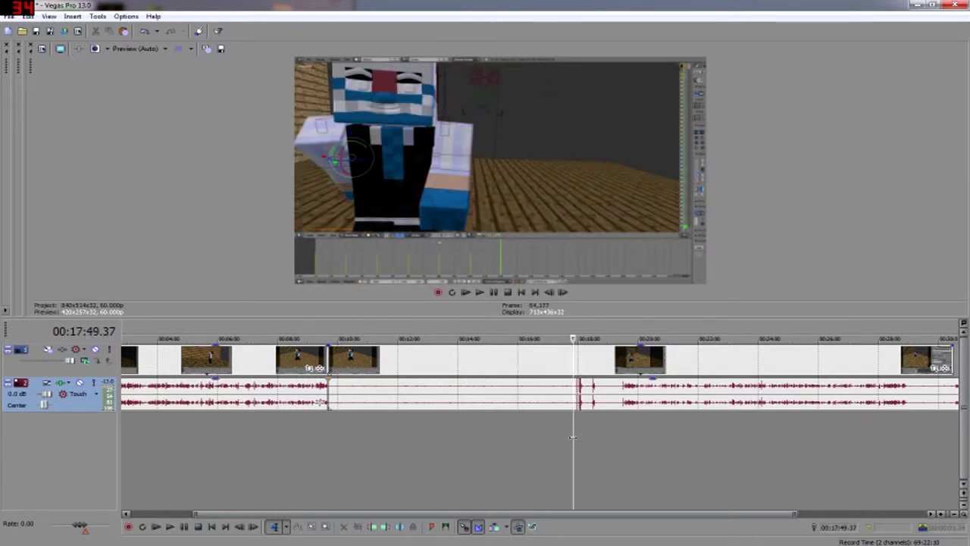
{"action": "left_click_drag", "start_coordinate": [572, 438], "coordinate": [576, 437]}
{"action": "key", "text": "space"}
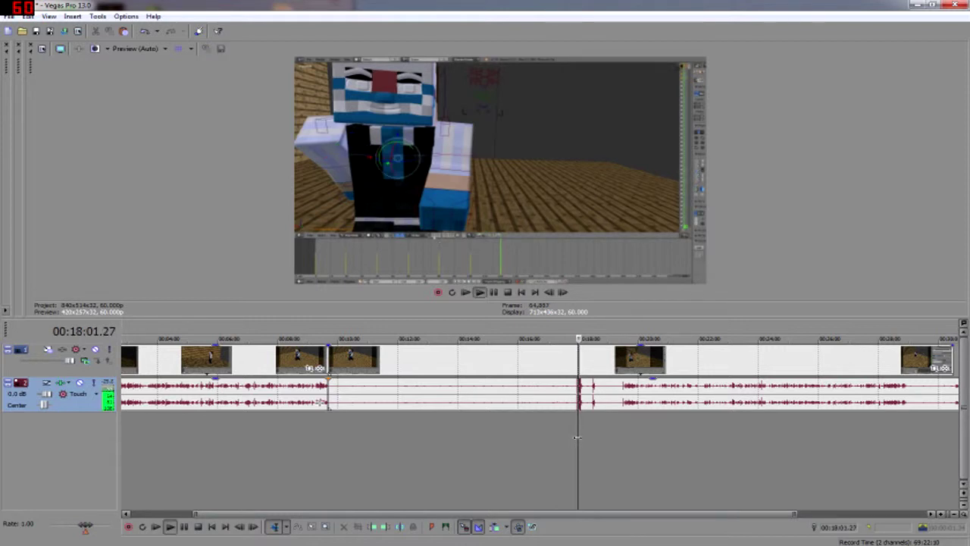
{"action": "key", "text": "space"}
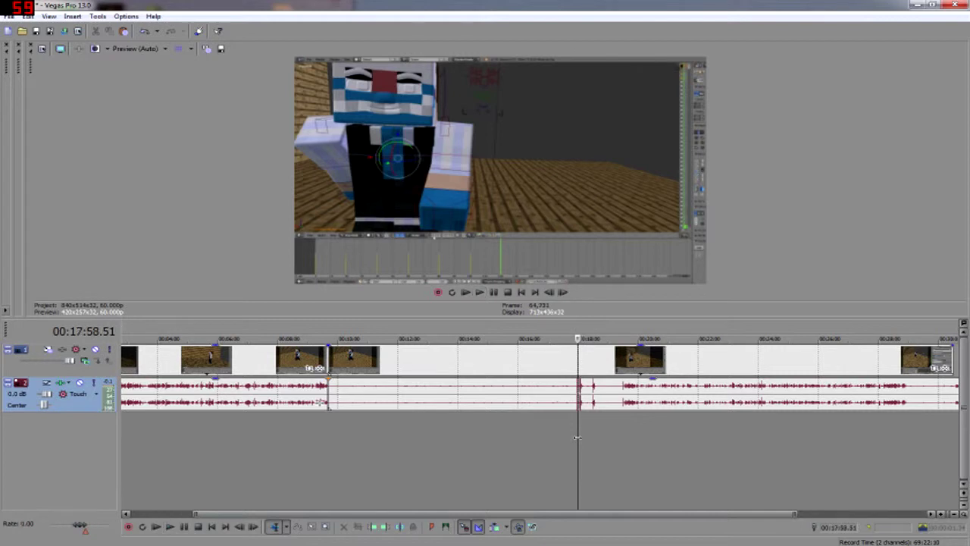
{"action": "left_click_drag", "start_coordinate": [578, 438], "coordinate": [615, 437]}
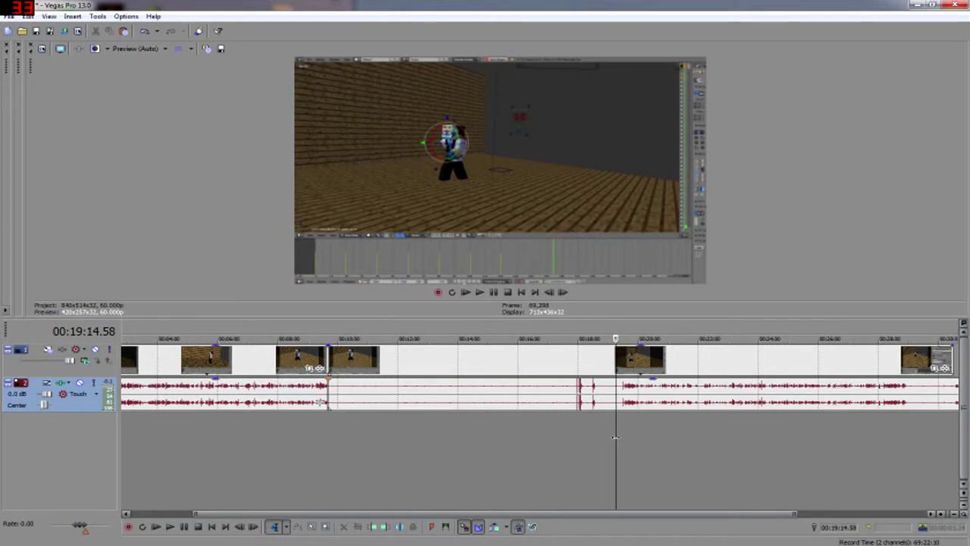
{"action": "left_click_drag", "start_coordinate": [615, 438], "coordinate": [620, 436]}
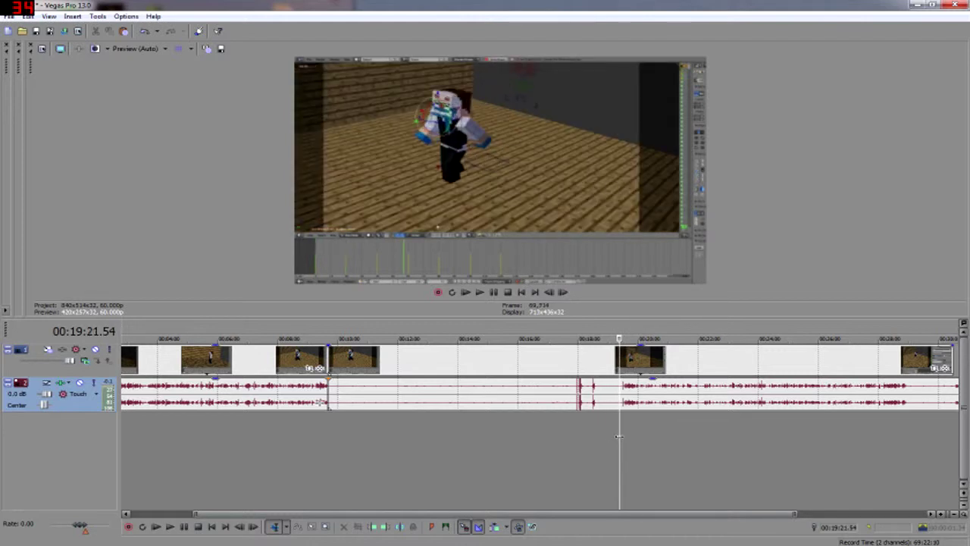
{"action": "left_click_drag", "start_coordinate": [619, 437], "coordinate": [620, 436]}
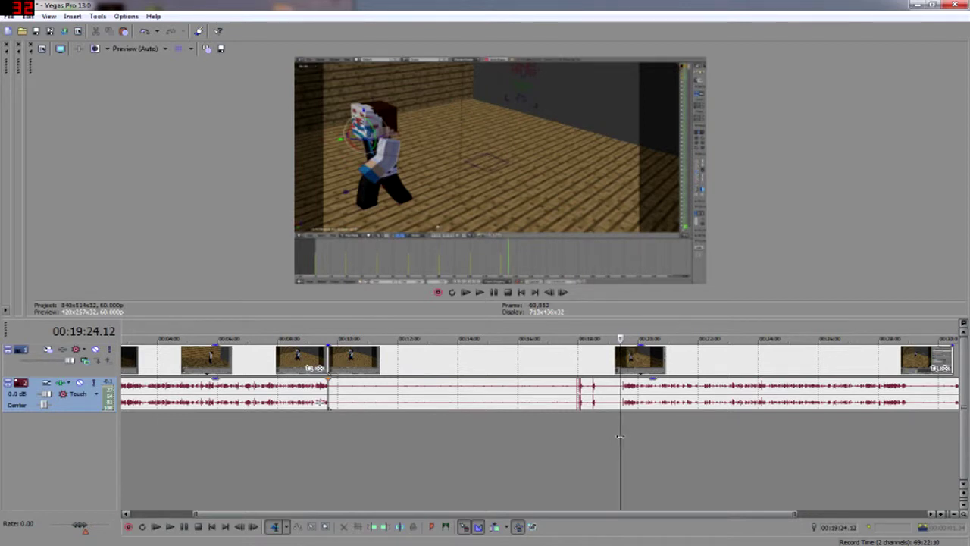
Play from 00:19:24.12 to find where the speech resumes, and split the video and audio at 00:19:31.38
{"action": "scroll", "coordinate": [603, 442], "scroll_direction": "up", "scroll_amount": 5}
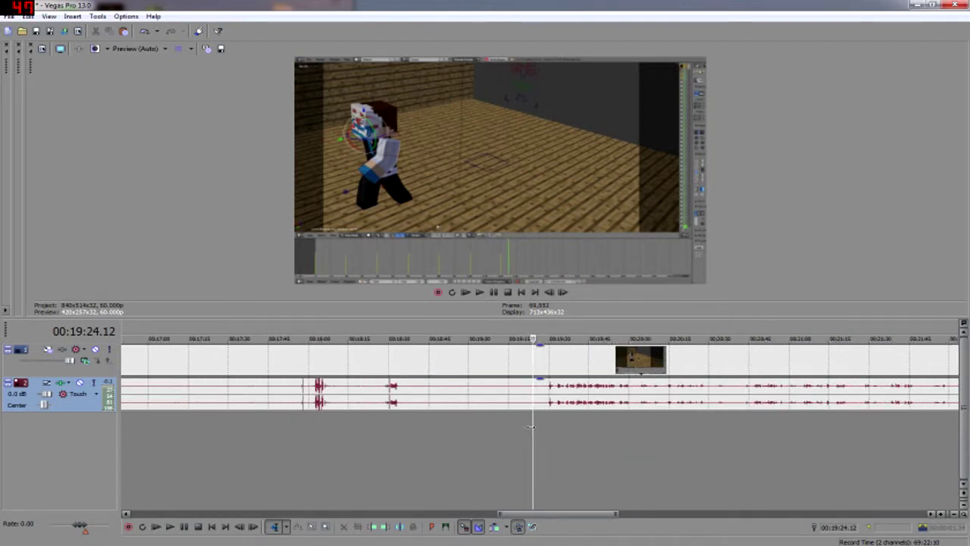
{"action": "key", "text": "space"}
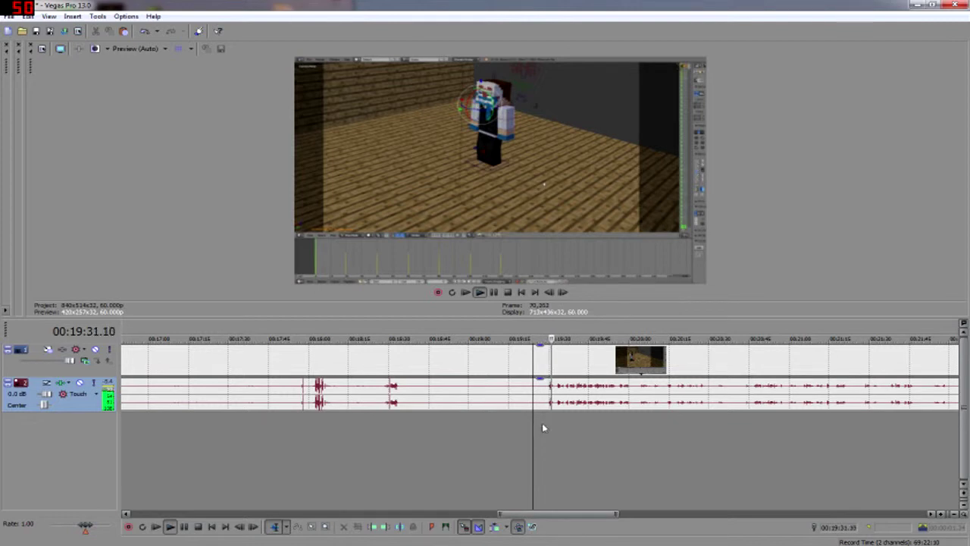
{"action": "key", "text": "space"}
{"action": "left_click", "coordinate": [551, 427]}
{"action": "left_click_drag", "start_coordinate": [551, 424], "coordinate": [556, 423]}
{"action": "key", "text": "space"}
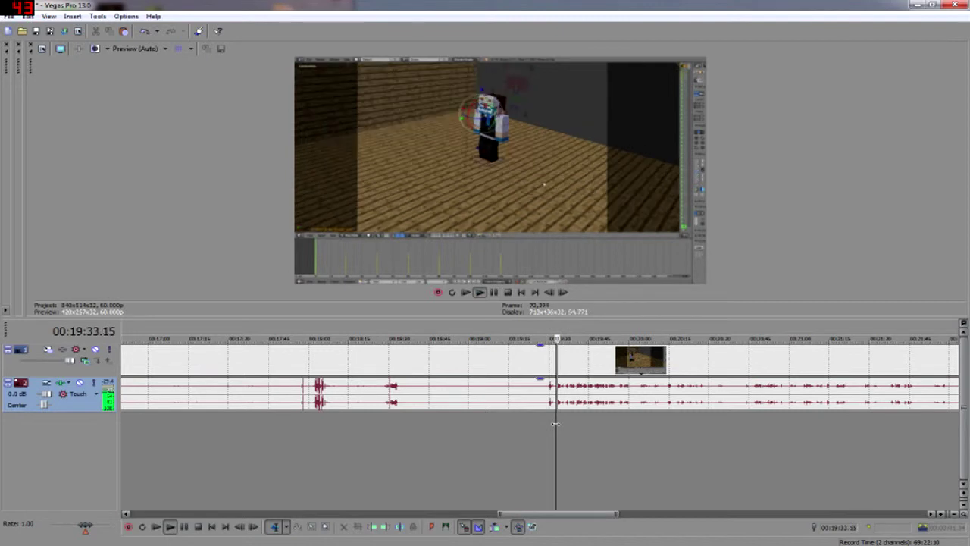
{"action": "key", "text": "space"}
{"action": "scroll", "coordinate": [556, 423], "scroll_direction": "up", "scroll_amount": 4}
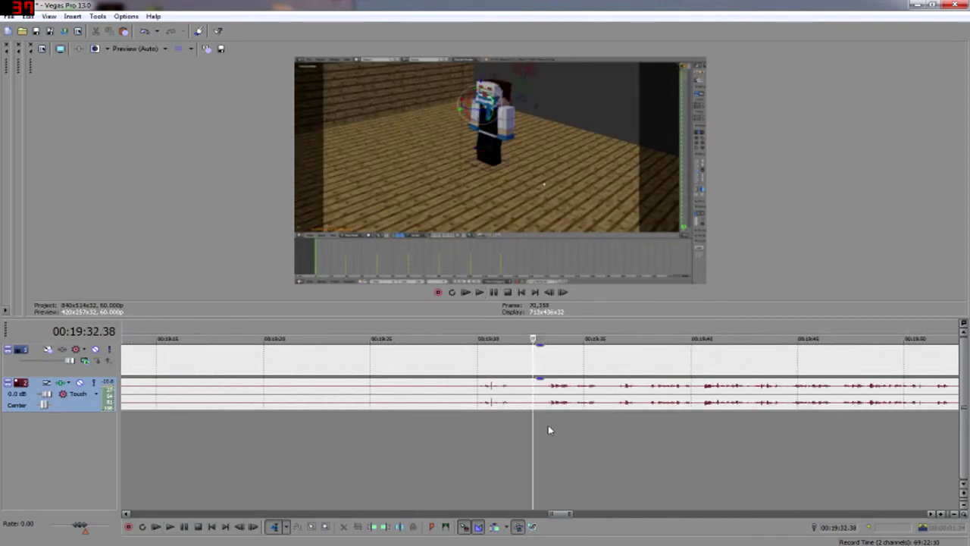
{"action": "left_click_drag", "start_coordinate": [534, 427], "coordinate": [512, 427]}
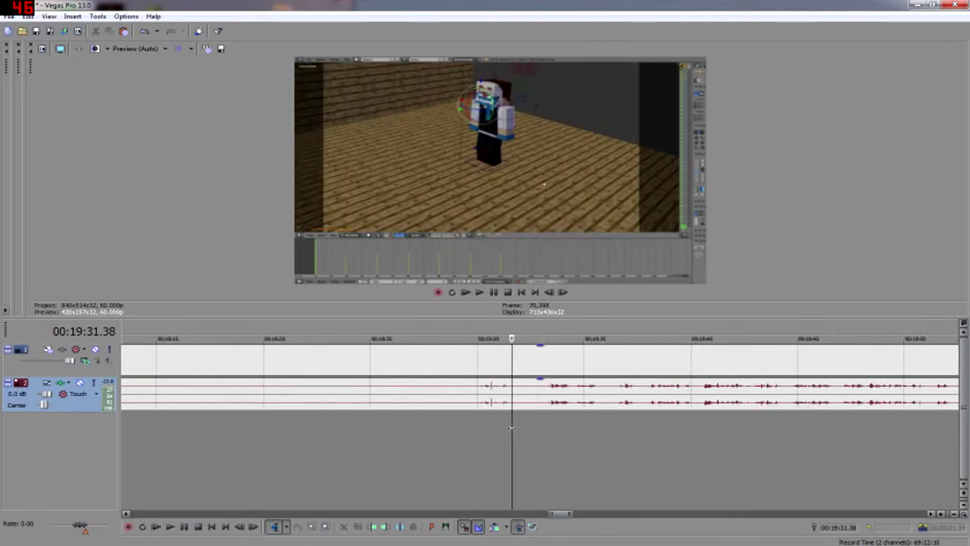
{"action": "key", "text": "s"}
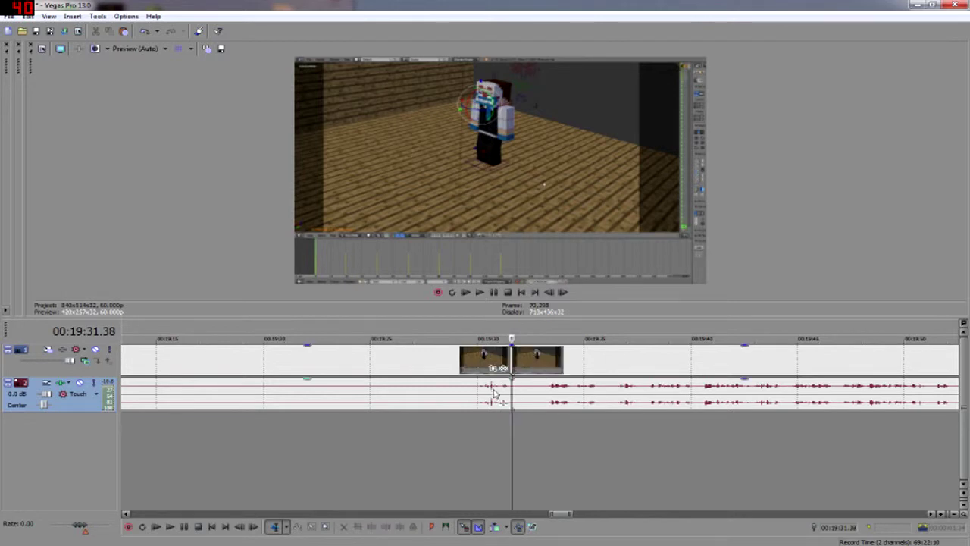
Try deleting the silent section between the two splits and moving the remaining recording against the earlier part
{"action": "left_click", "coordinate": [441, 359]}
{"action": "key", "text": "Delete"}
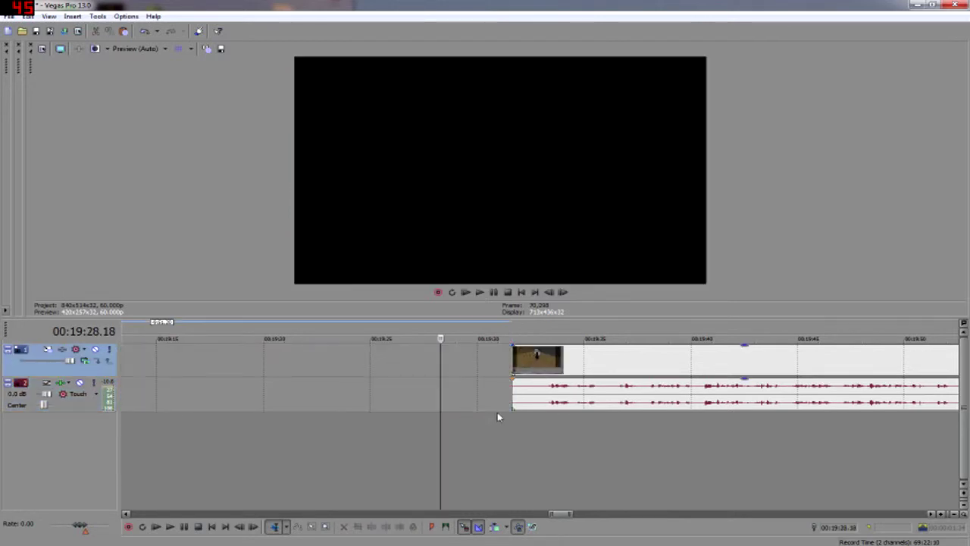
{"action": "scroll", "coordinate": [470, 392], "scroll_direction": "down", "scroll_amount": 5}
{"action": "left_click_drag", "start_coordinate": [641, 368], "coordinate": [422, 382]}
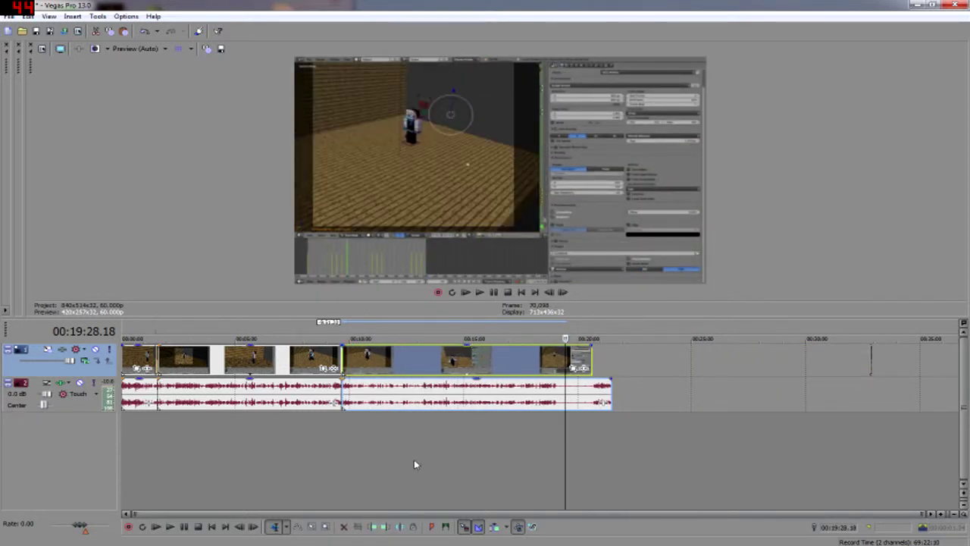
{"action": "left_click", "coordinate": [334, 439]}
{"action": "scroll", "coordinate": [349, 440], "scroll_direction": "up", "scroll_amount": 5}
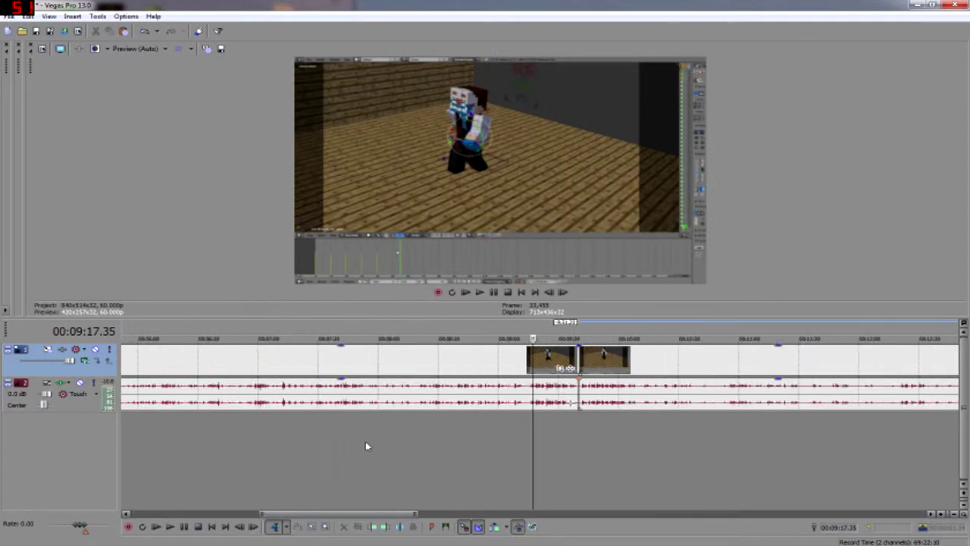
Try shifting the remaining recording slightly later, and undo both moves and the deletion of the silent section
{"action": "left_click", "coordinate": [560, 421]}
{"action": "left_click", "coordinate": [573, 420]}
{"action": "left_click_drag", "start_coordinate": [645, 364], "coordinate": [676, 365]}
{"action": "scroll", "coordinate": [512, 385], "scroll_direction": "down", "scroll_amount": 5}
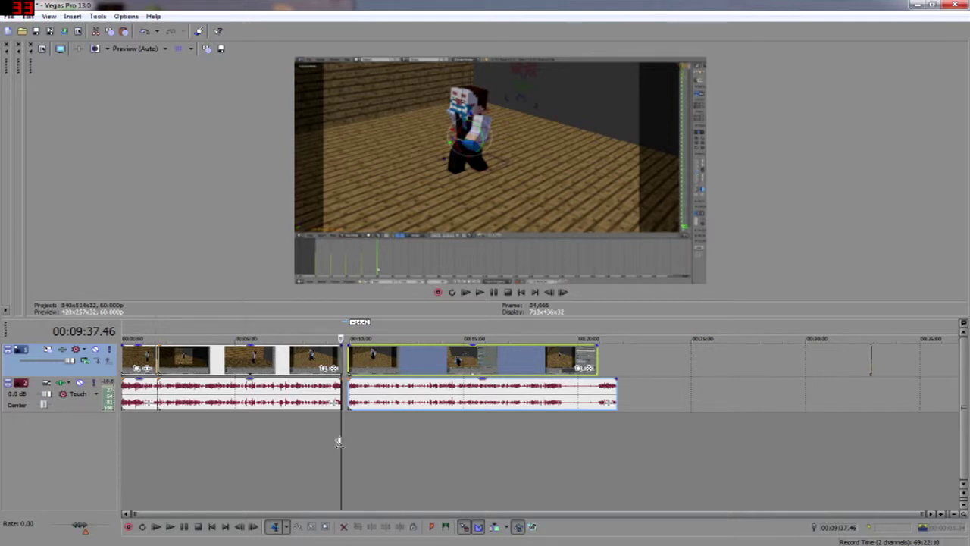
{"action": "key", "text": "ctrl+z"}
{"action": "key", "text": "ctrl+z"}
{"action": "key", "text": "ctrl+z"}
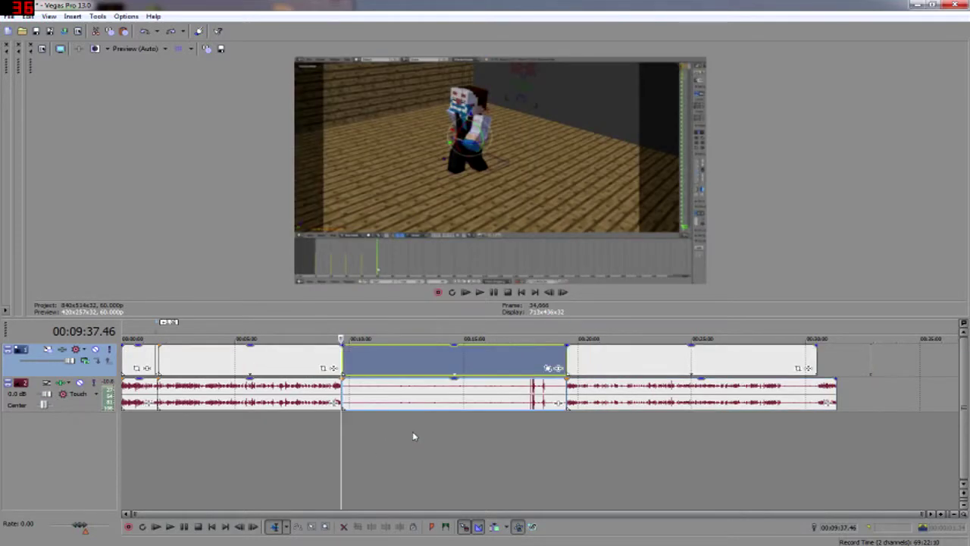
Check the noises near 00:17:59.17, and delete only the audio of the silent section between the two splits
{"action": "left_click", "coordinate": [529, 401]}
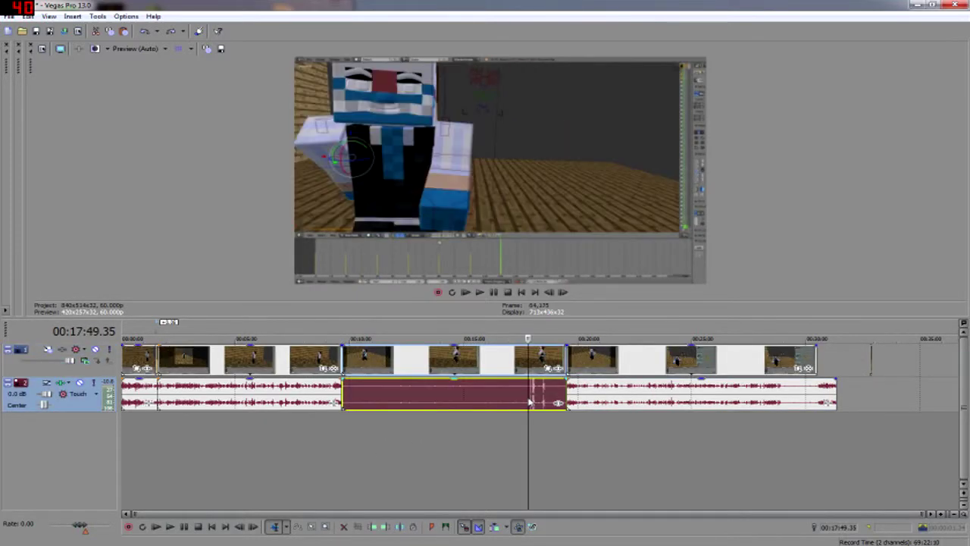
{"action": "left_click", "coordinate": [521, 434]}
{"action": "left_click", "coordinate": [533, 435]}
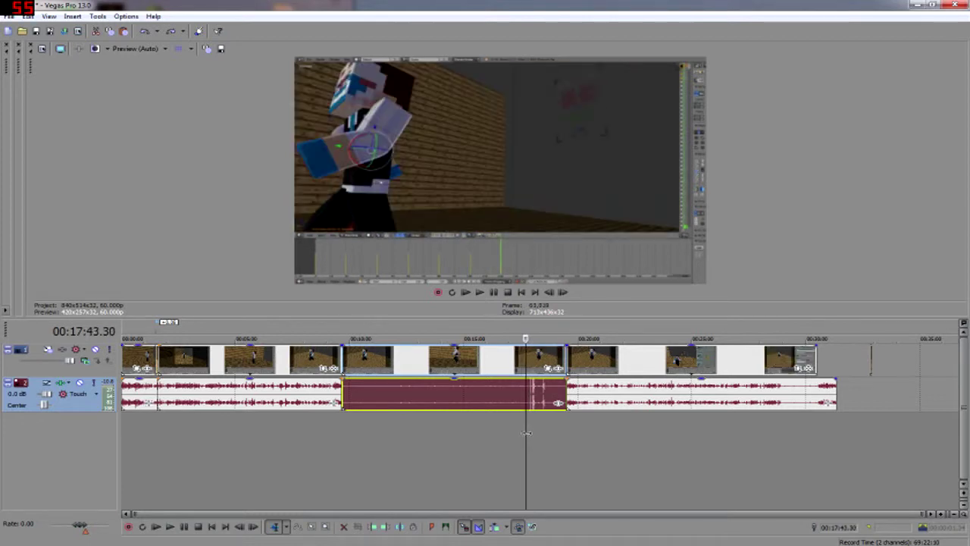
{"action": "scroll", "coordinate": [530, 437], "scroll_direction": "up", "scroll_amount": 5}
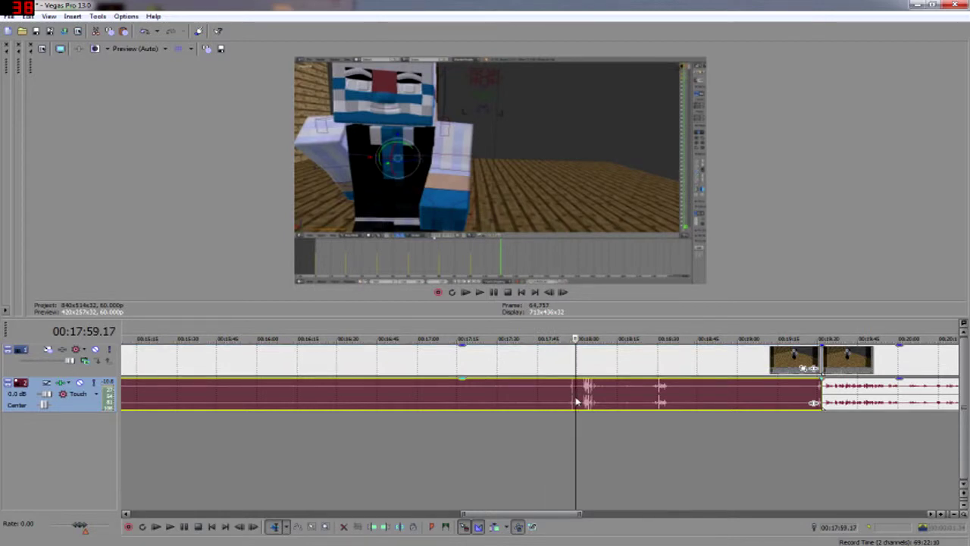
{"action": "scroll", "coordinate": [574, 397], "scroll_direction": "down", "scroll_amount": 5}
{"action": "key", "text": "Delete"}
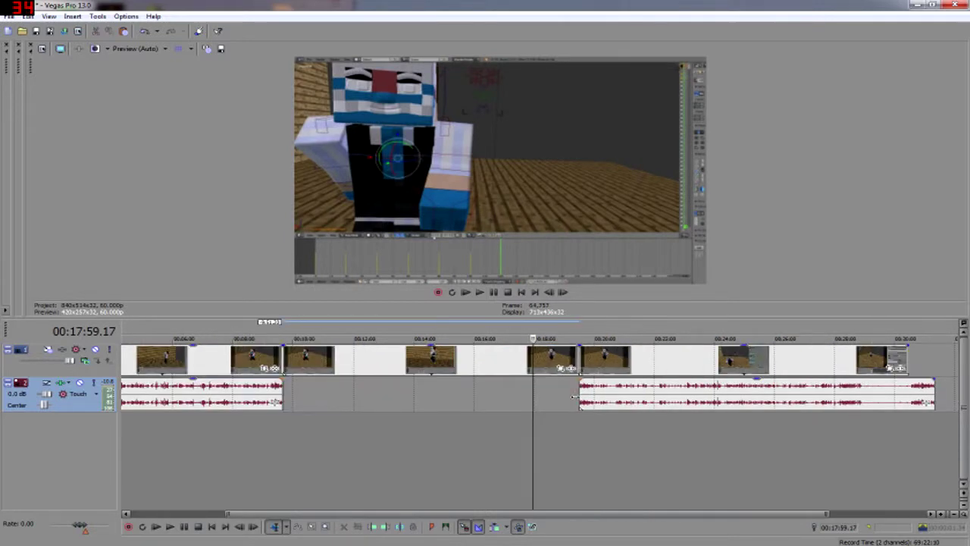
Time-compress the silent section's video so that it ends at about 00:12:00, and place the cursor at 00:17:53.31
{"action": "left_click_drag", "start_coordinate": [596, 370], "coordinate": [371, 370]}
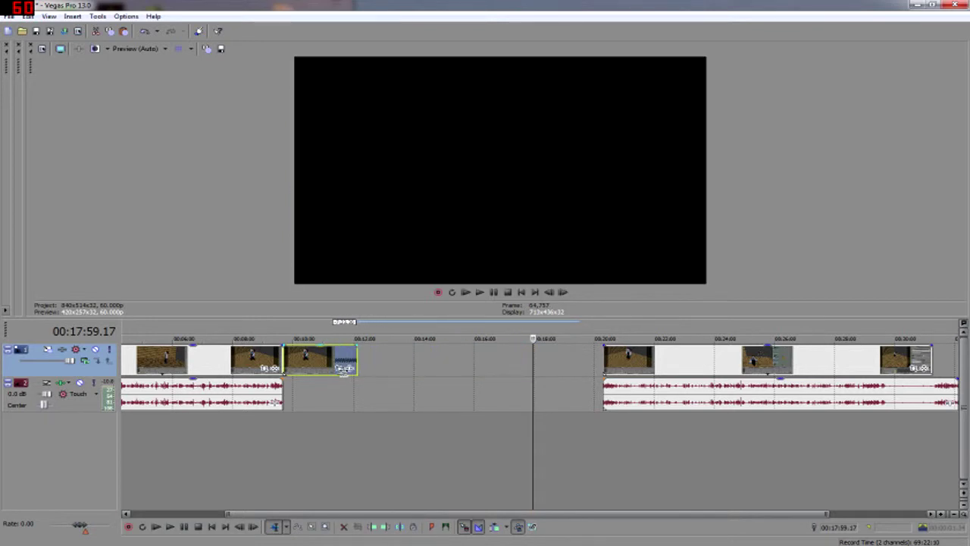
{"action": "left_click", "coordinate": [531, 397]}
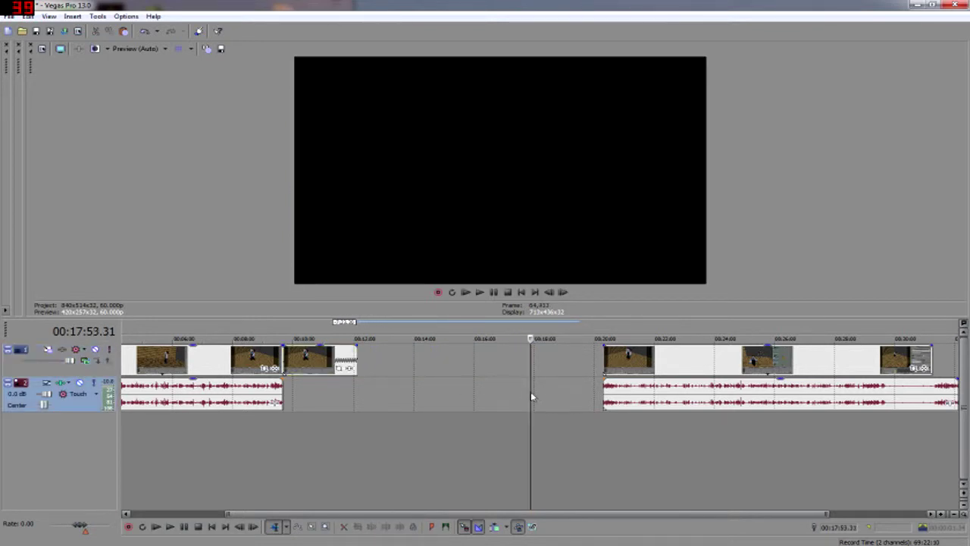
Play the time-compressed silent section from its start at about 00:09:40 to check the speed
{"action": "left_click_drag", "start_coordinate": [532, 391], "coordinate": [286, 390]}
{"action": "key", "text": "space"}
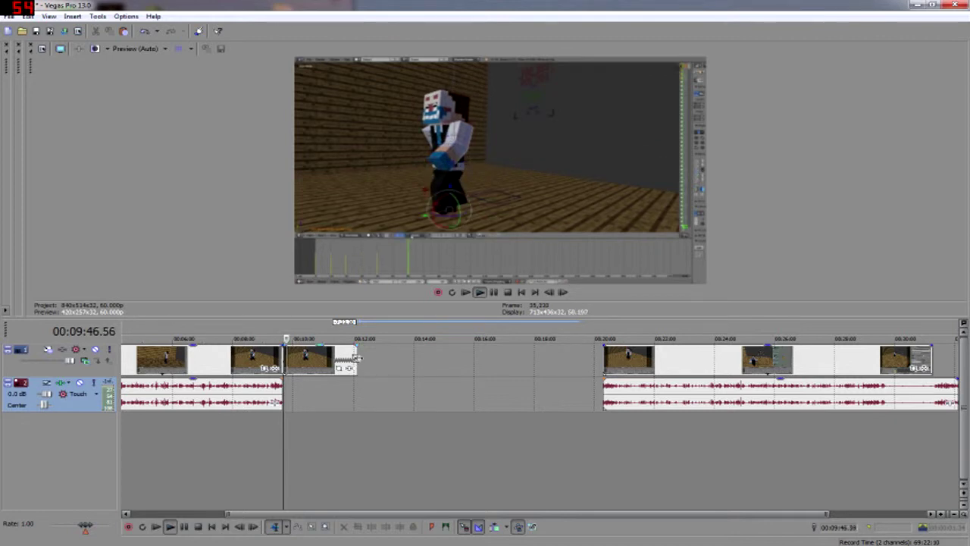
{"action": "key", "text": "space"}
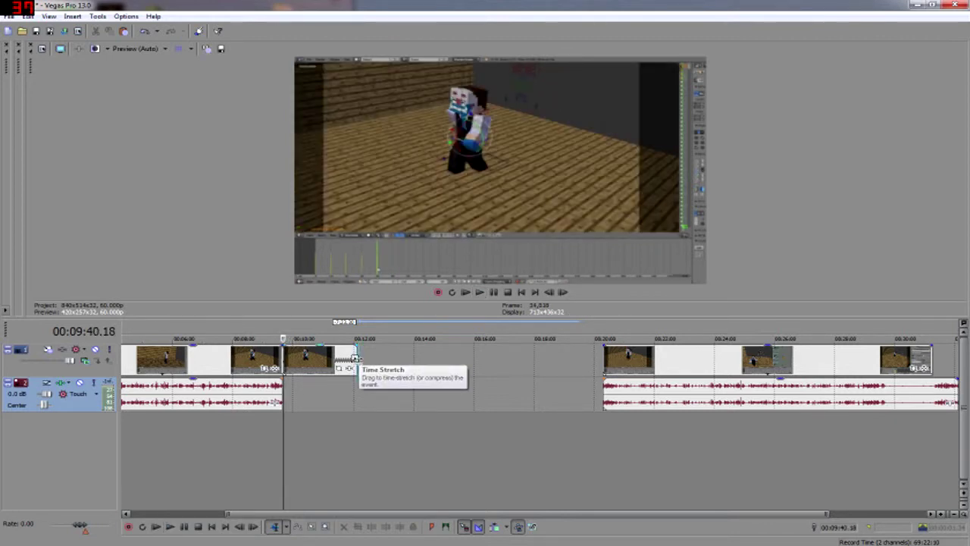
Undo the time compression of the silent section's video
{"action": "left_click", "coordinate": [314, 363]}
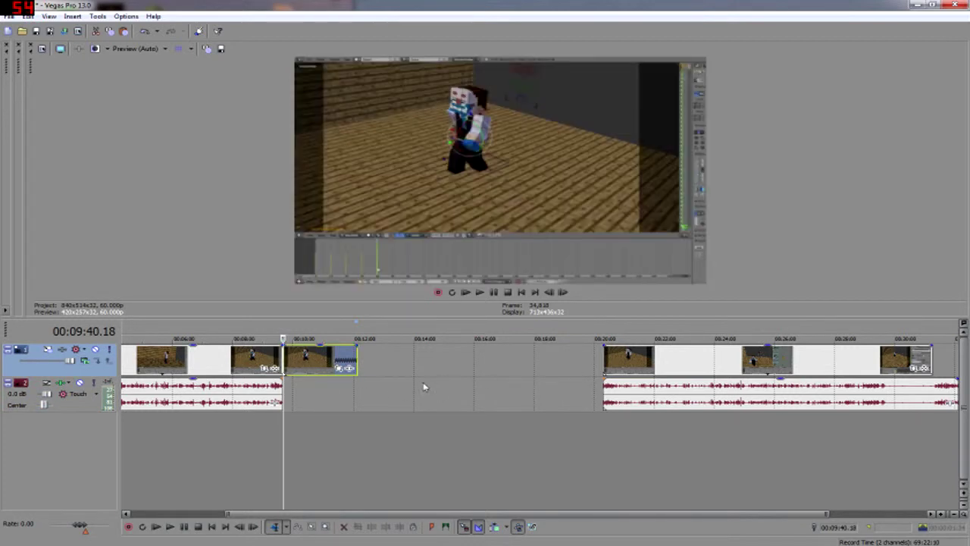
{"action": "key", "text": "ctrl+z"}
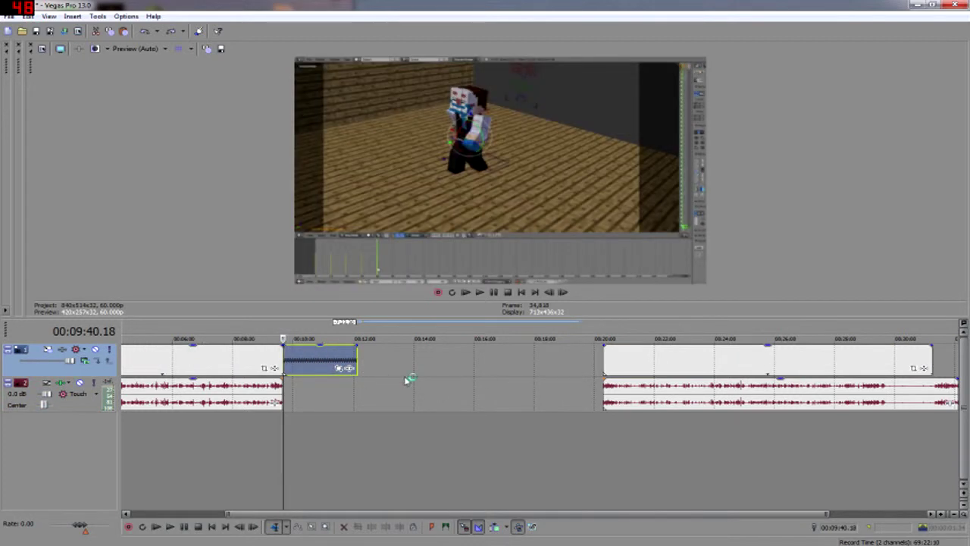
{"action": "key", "text": "ctrl+shift+z"}
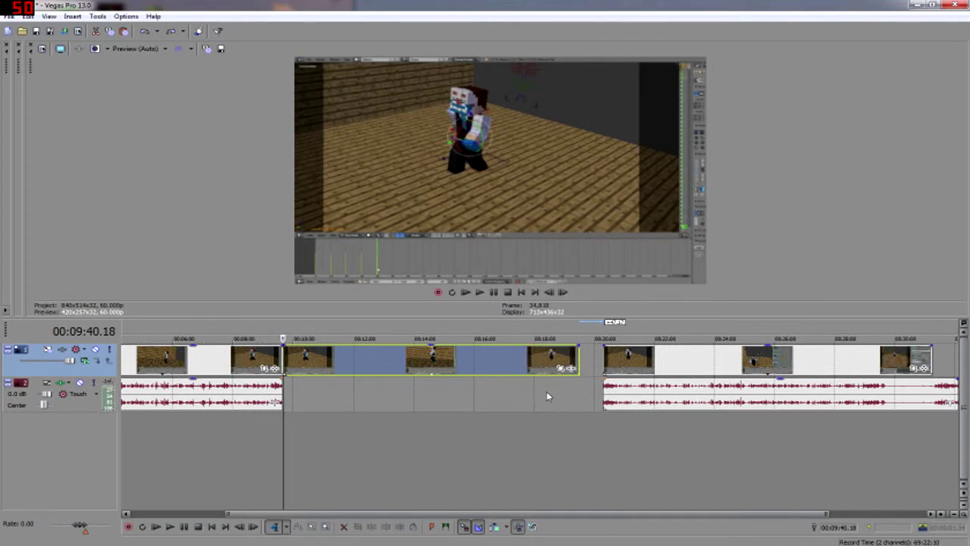
Scrub through the uncompressed silent section from about 00:17:23 to 00:17:48, examining the footage near its end
{"action": "left_click", "coordinate": [516, 392]}
{"action": "scroll", "coordinate": [516, 391], "scroll_direction": "up", "scroll_amount": 5}
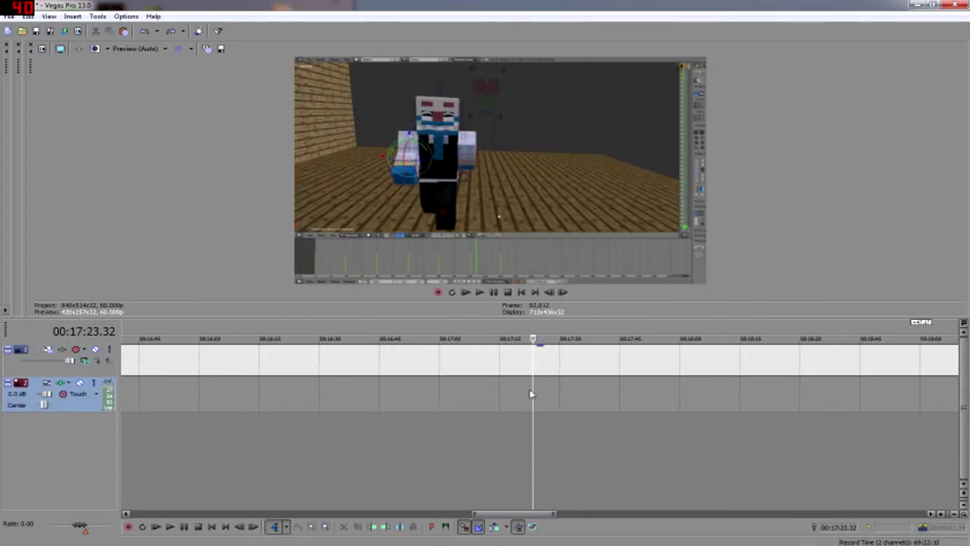
{"action": "left_click_drag", "start_coordinate": [531, 390], "coordinate": [635, 444]}
{"action": "scroll", "coordinate": [634, 445], "scroll_direction": "down", "scroll_amount": 8}
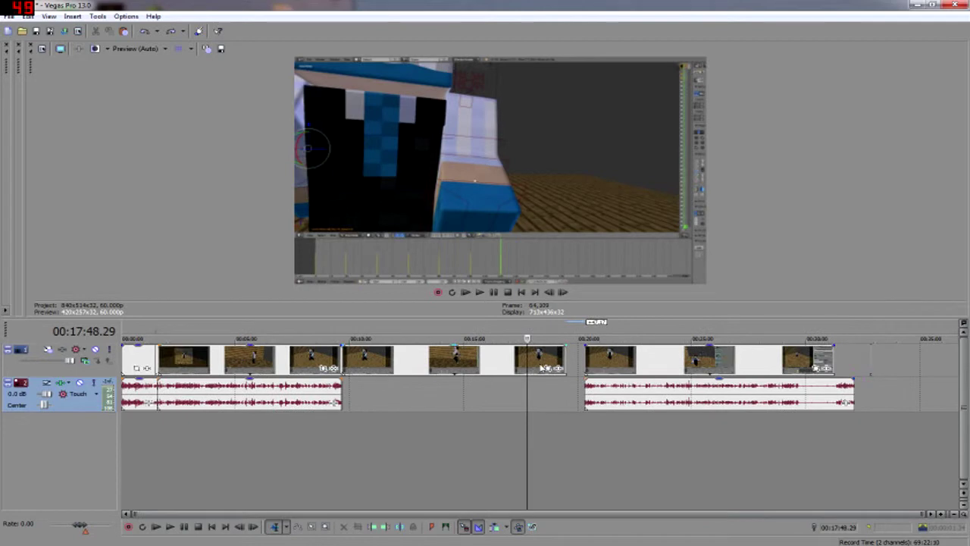
Time-compress the silent section's video to end at about 00:12:05, and scrub its footage up to about 00:11:45
{"action": "left_click_drag", "start_coordinate": [564, 360], "coordinate": [397, 361]}
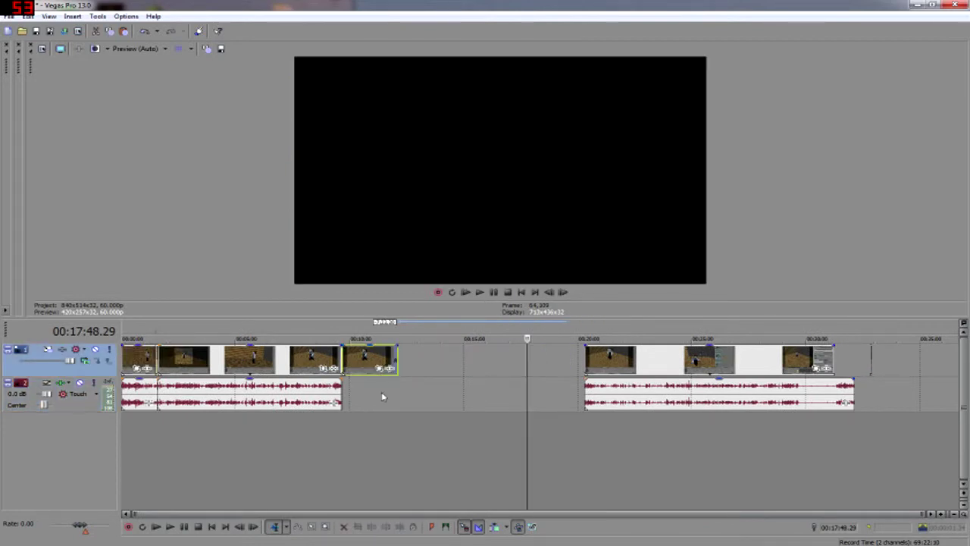
{"action": "left_click", "coordinate": [394, 397]}
{"action": "scroll", "coordinate": [408, 397], "scroll_direction": "up", "scroll_amount": 8}
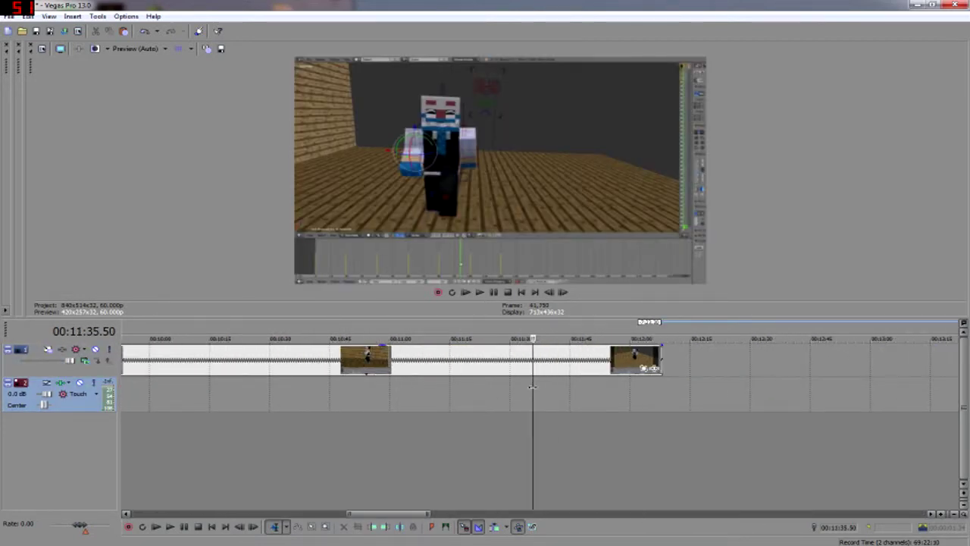
{"action": "left_click_drag", "start_coordinate": [535, 386], "coordinate": [566, 395]}
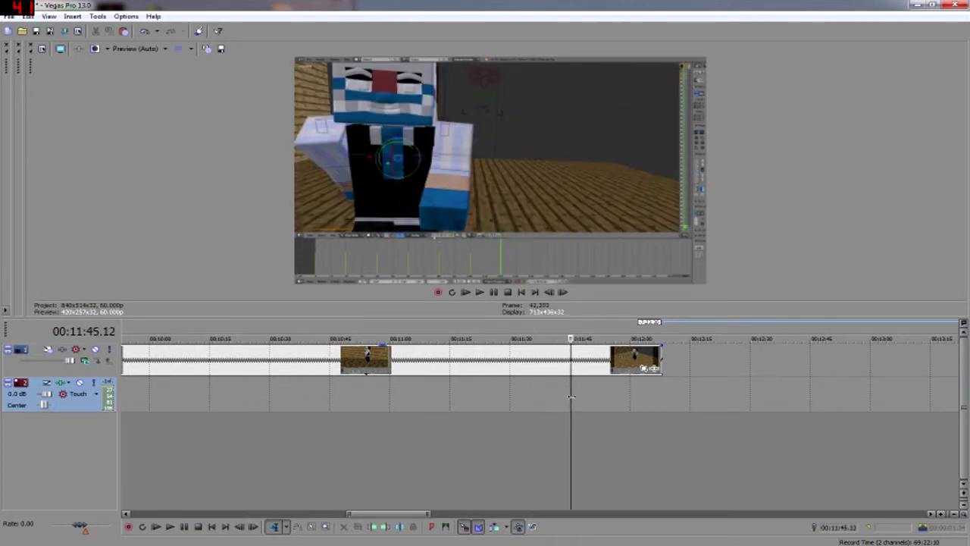
Select the range from 00:11:42.40 to 00:11:54.08 in the compressed video and delete it
{"action": "scroll", "coordinate": [565, 406], "scroll_direction": "up", "scroll_amount": 10}
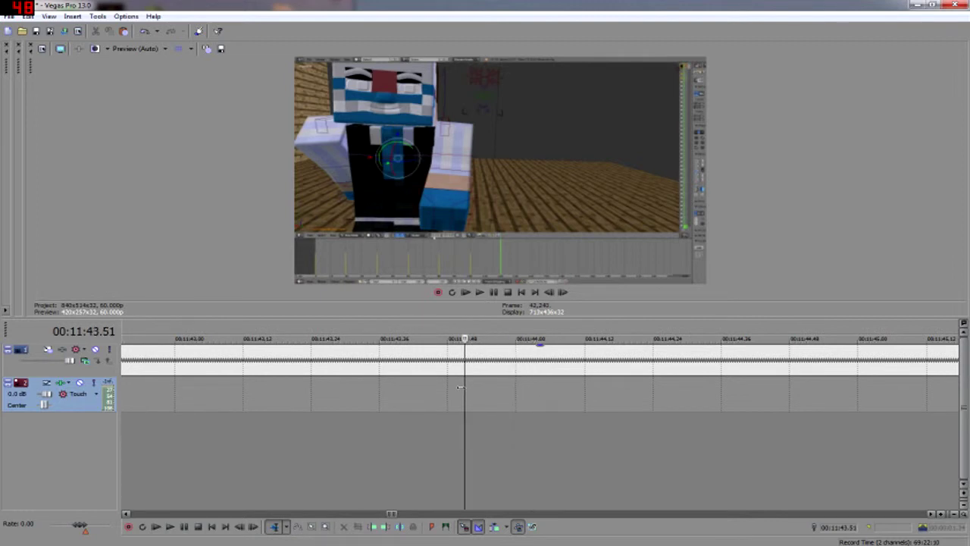
{"action": "left_click_drag", "start_coordinate": [362, 388], "coordinate": [253, 392]}
{"action": "left_click_drag", "start_coordinate": [175, 402], "coordinate": [258, 419]}
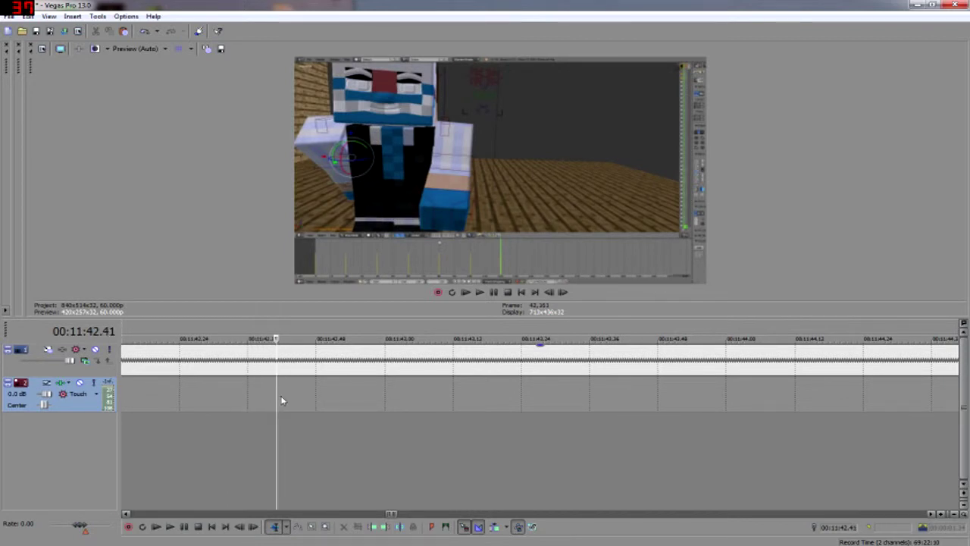
{"action": "left_click_drag", "start_coordinate": [271, 394], "coordinate": [724, 446]}
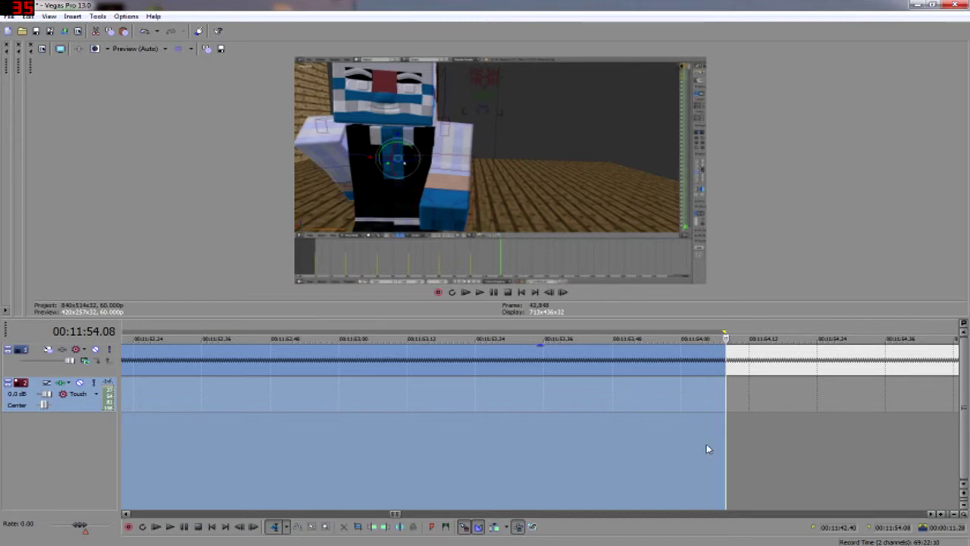
{"action": "scroll", "coordinate": [700, 439], "scroll_direction": "down", "scroll_amount": 2}
{"action": "scroll", "coordinate": [674, 432], "scroll_direction": "down", "scroll_amount": 4}
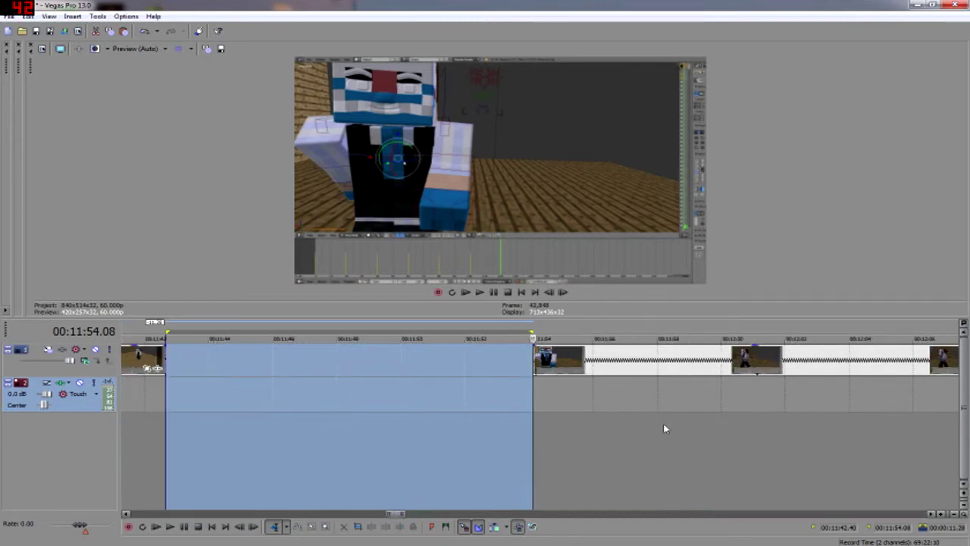
Move the short leftover piece back to close the gap, keeping only a slight overlap with the earlier clip at about 00:11:42
{"action": "scroll", "coordinate": [653, 423], "scroll_direction": "down", "scroll_amount": 1}
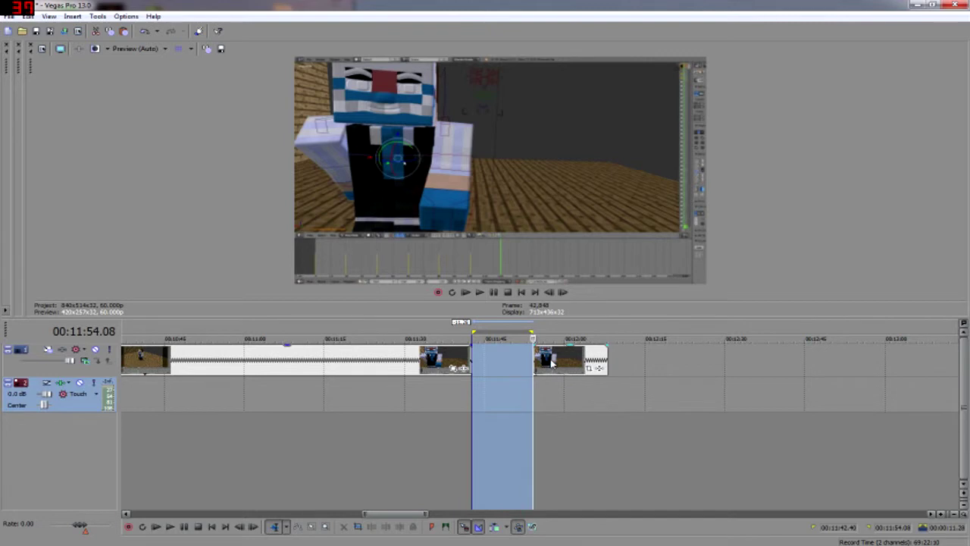
{"action": "scroll", "coordinate": [552, 364], "scroll_direction": "down", "scroll_amount": 4}
{"action": "left_click", "coordinate": [483, 360]}
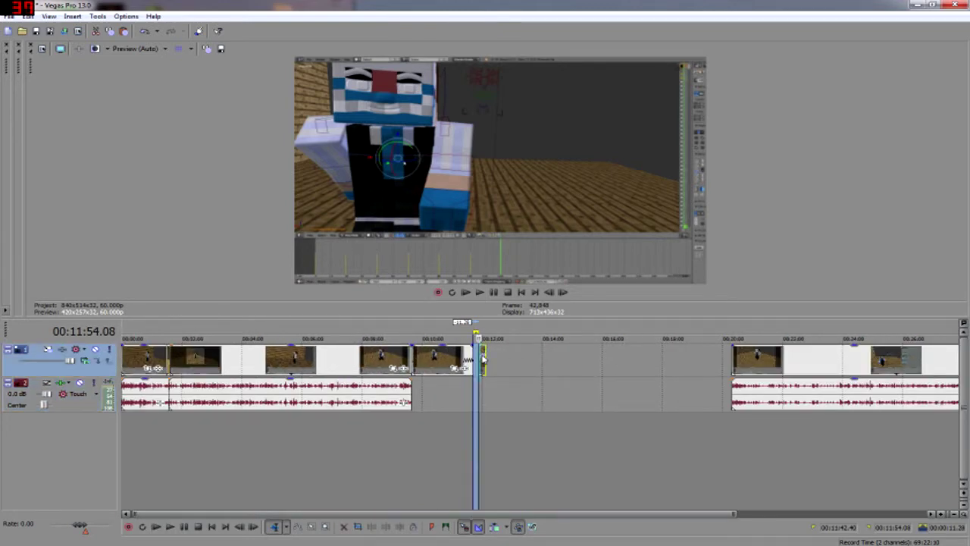
{"action": "left_click_drag", "start_coordinate": [479, 361], "coordinate": [476, 362]}
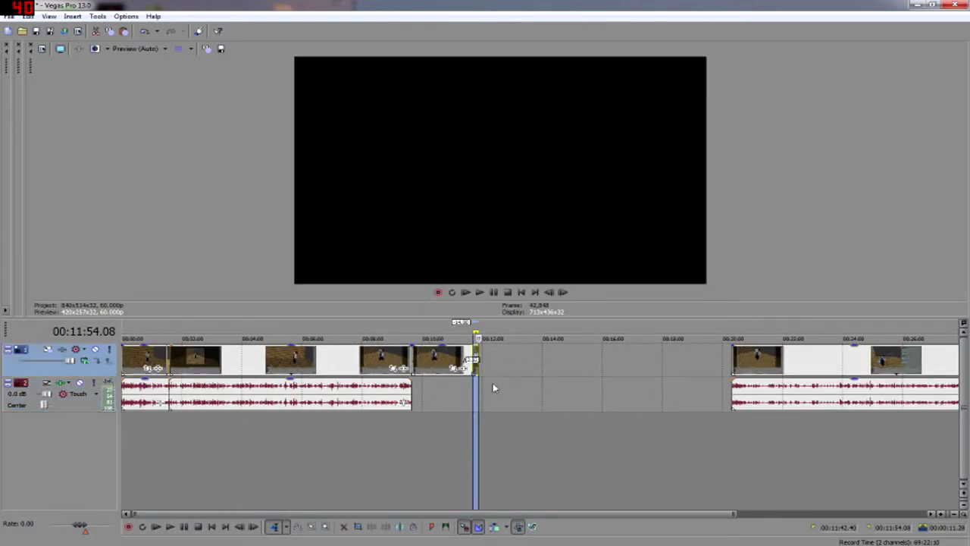
{"action": "left_click", "coordinate": [471, 386]}
{"action": "scroll", "coordinate": [472, 386], "scroll_direction": "up", "scroll_amount": 5}
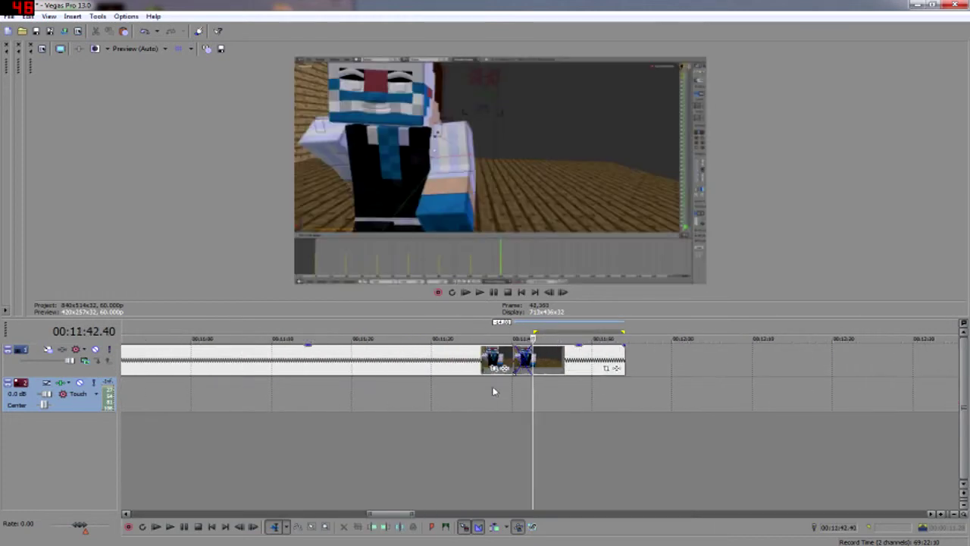
{"action": "left_click_drag", "start_coordinate": [544, 362], "coordinate": [565, 363]}
Play across the new join from about 00:11:39 to check the transition
{"action": "left_click", "coordinate": [509, 388]}
{"action": "key", "text": "space"}
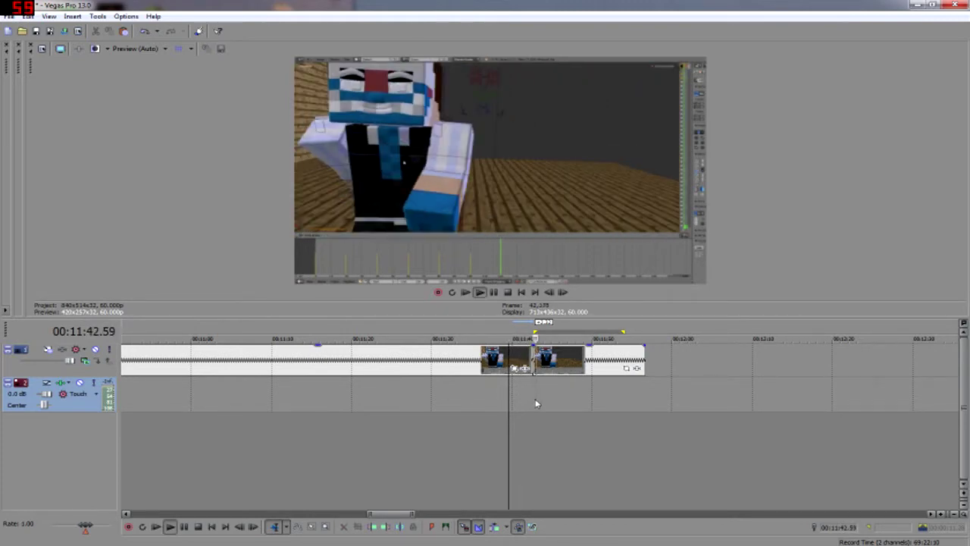
{"action": "key", "text": "space"}
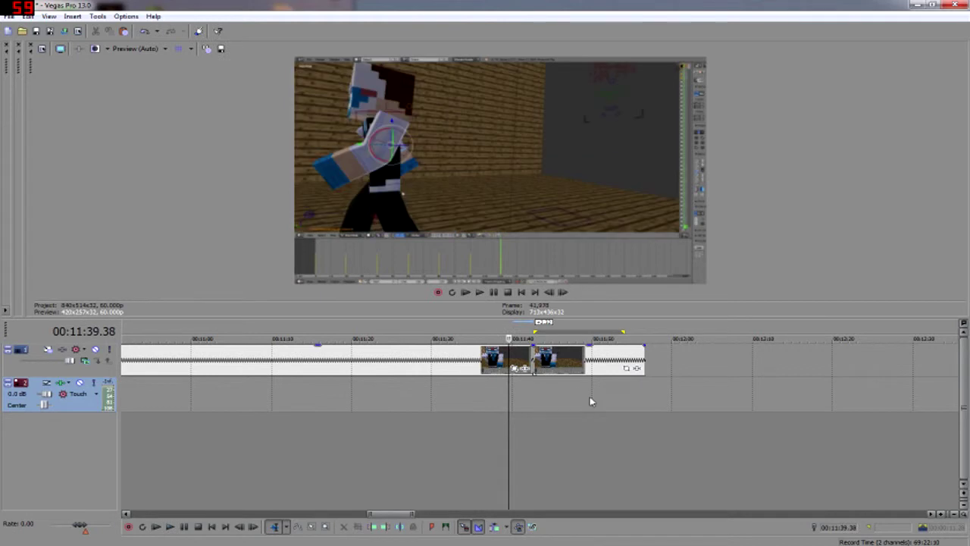
Move the remaining recording, with its audio, back against the end of the compressed section, and play from the join
{"action": "scroll", "coordinate": [591, 418], "scroll_direction": "down", "scroll_amount": 5}
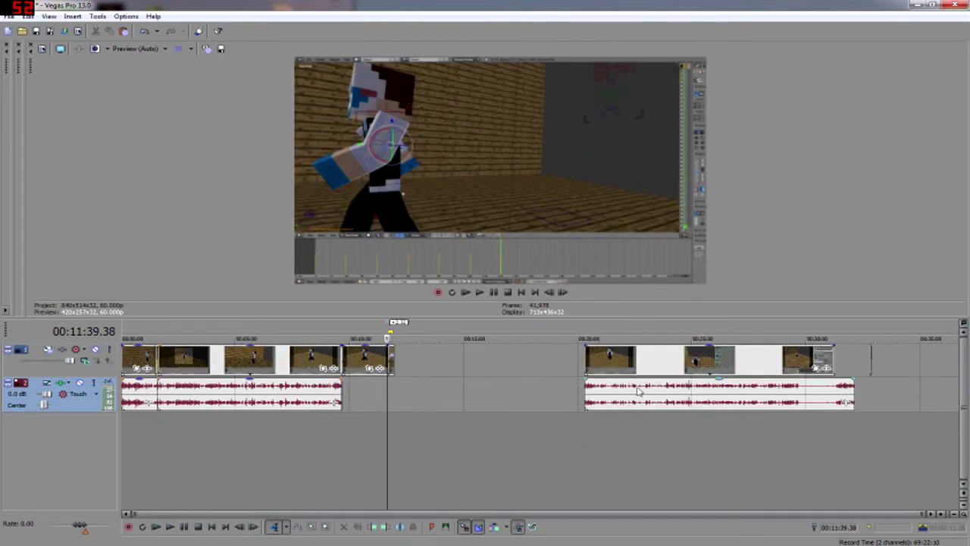
{"action": "left_click_drag", "start_coordinate": [640, 367], "coordinate": [454, 368]}
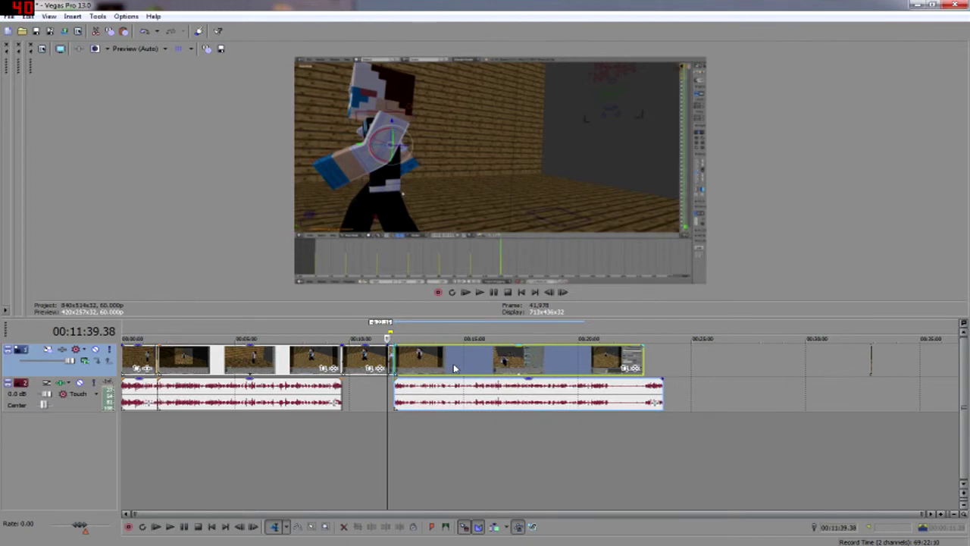
{"action": "left_click", "coordinate": [396, 426]}
{"action": "key", "text": "space"}
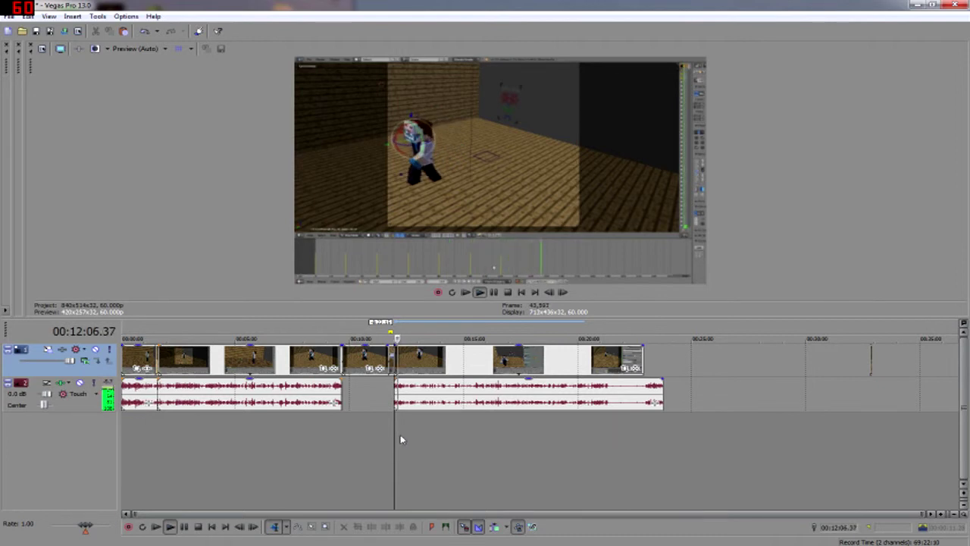
{"action": "scroll", "coordinate": [402, 440], "scroll_direction": "up", "scroll_amount": 5}
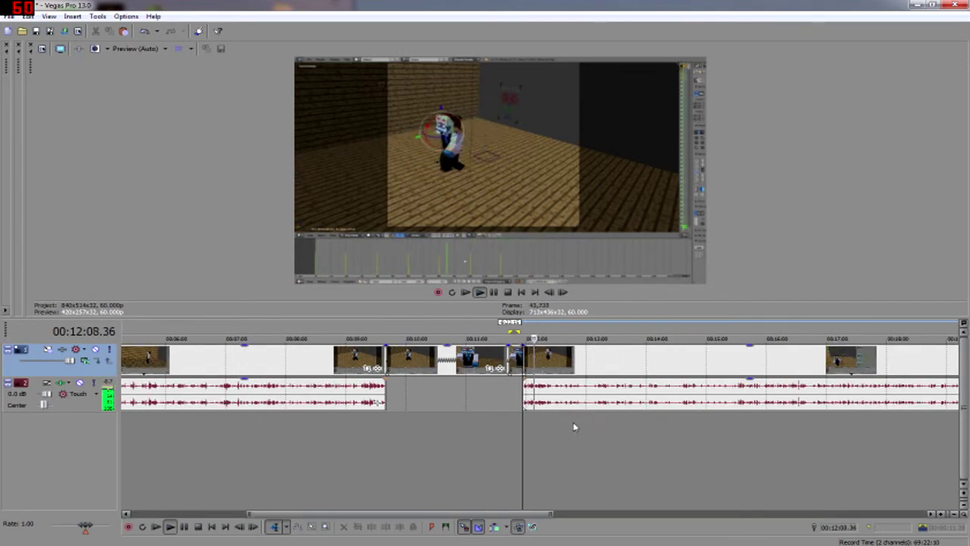
Play the remaining recording briefly from about 00:13:25, and scrub onward past 00:15:03 and 00:16:00 to review its footage
{"action": "left_click", "coordinate": [607, 425]}
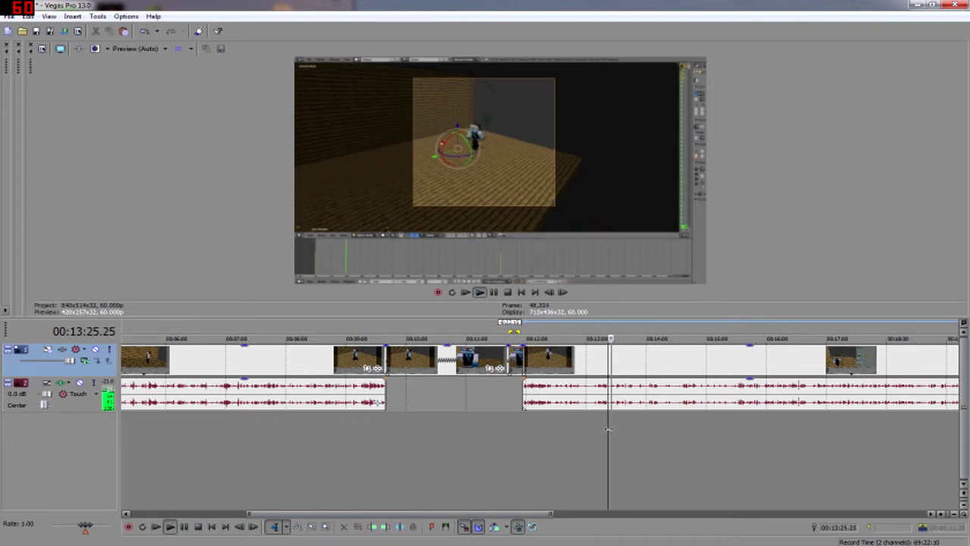
{"action": "key", "text": "space"}
{"action": "left_click_drag", "start_coordinate": [607, 430], "coordinate": [710, 444]}
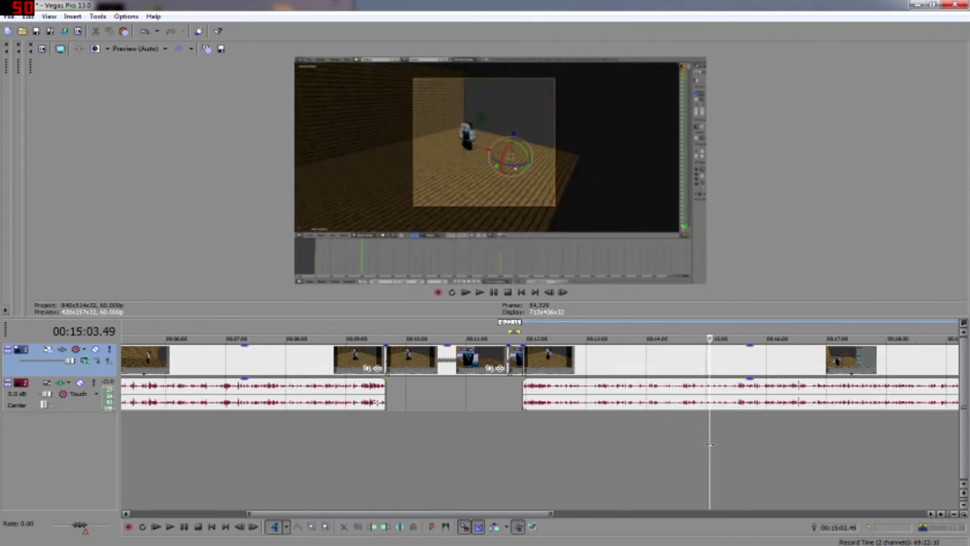
{"action": "scroll", "coordinate": [711, 445], "scroll_direction": "down", "scroll_amount": 1}
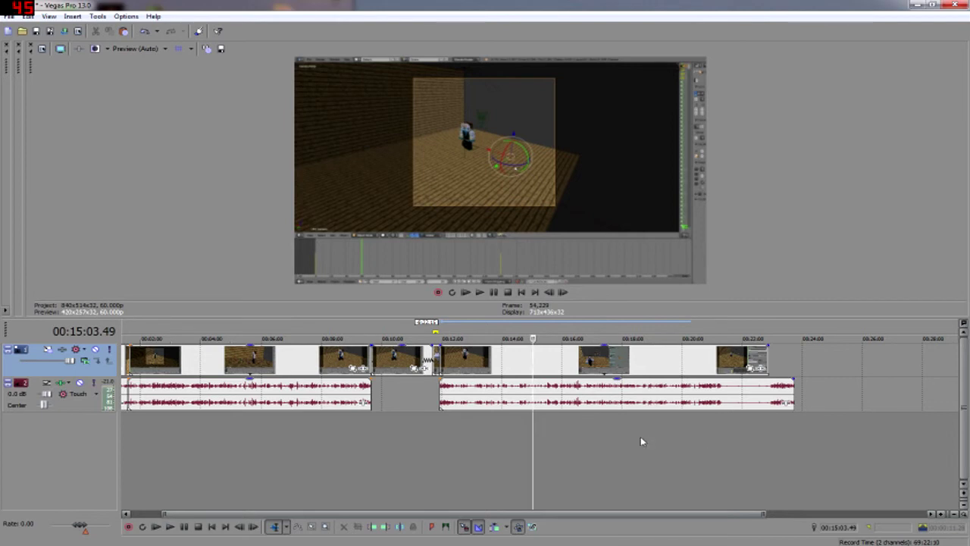
{"action": "left_click_drag", "start_coordinate": [532, 430], "coordinate": [626, 438]}
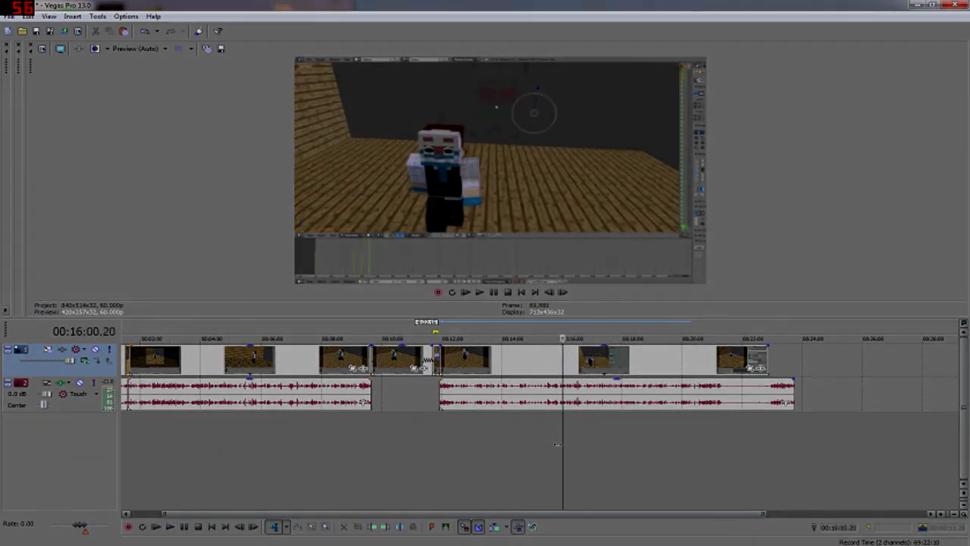